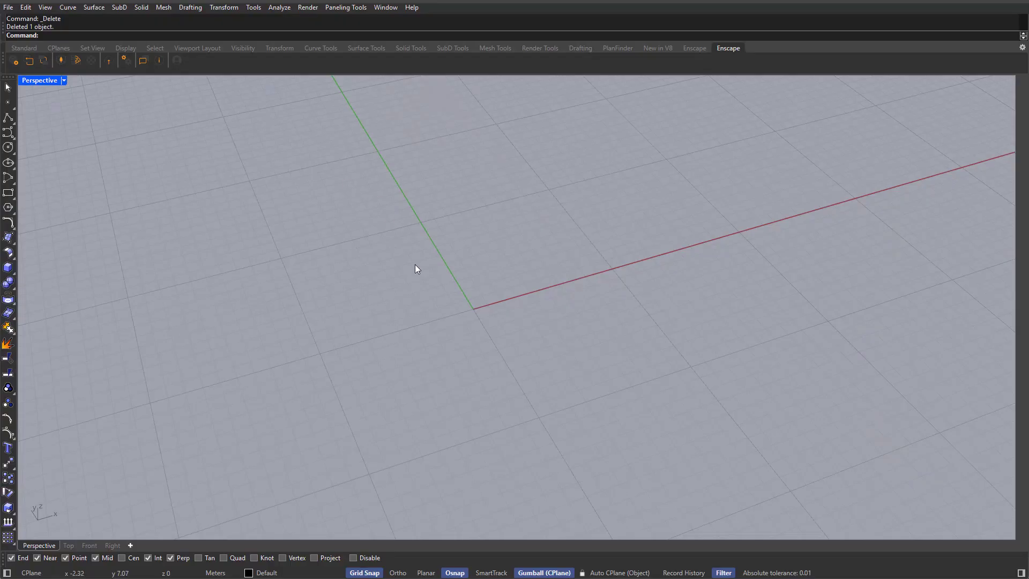
right_click_drag(556, 345, 532, 322, "shift")
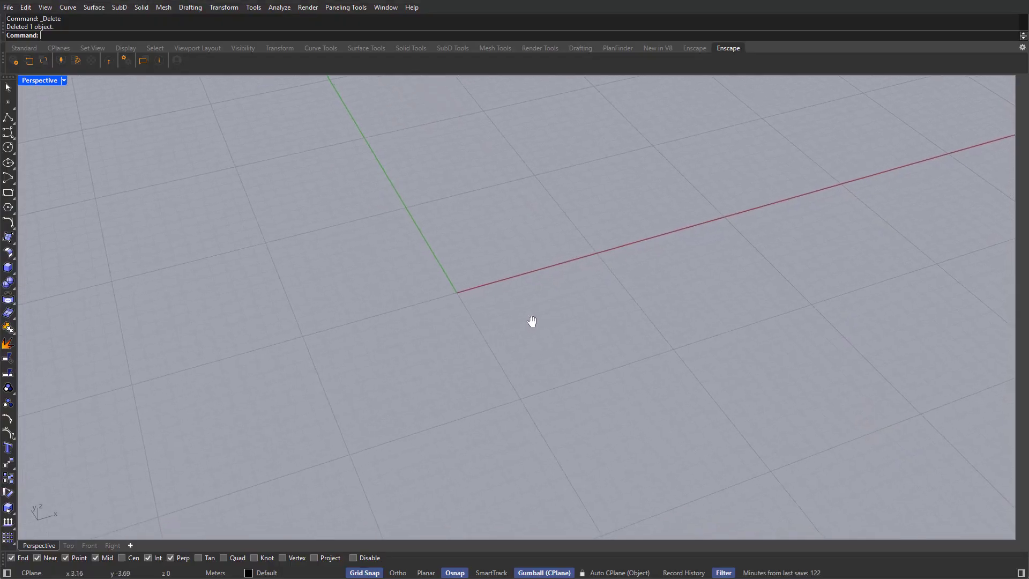
type("circle")
key("Return")
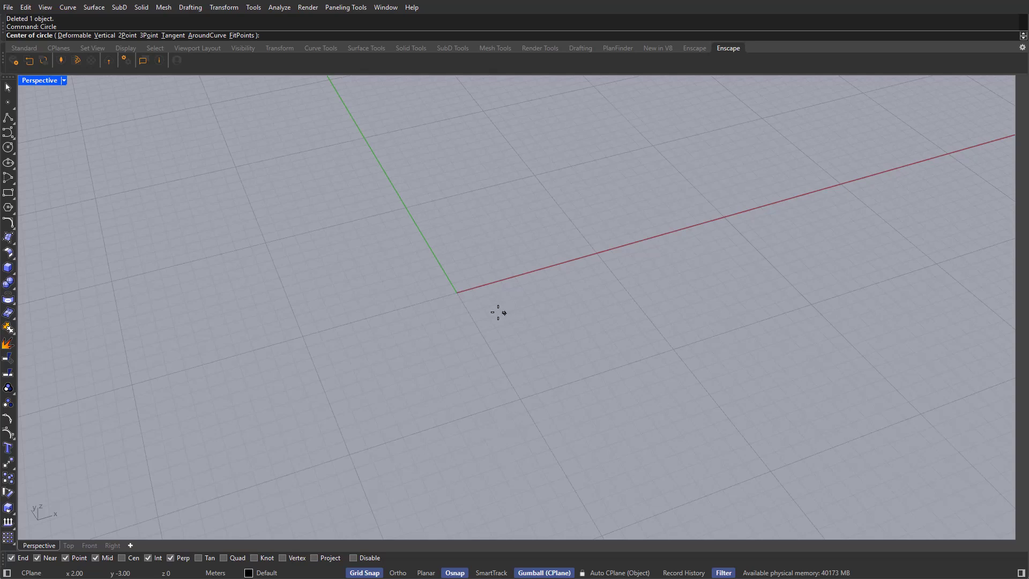
scroll(491, 319, "up", 3)
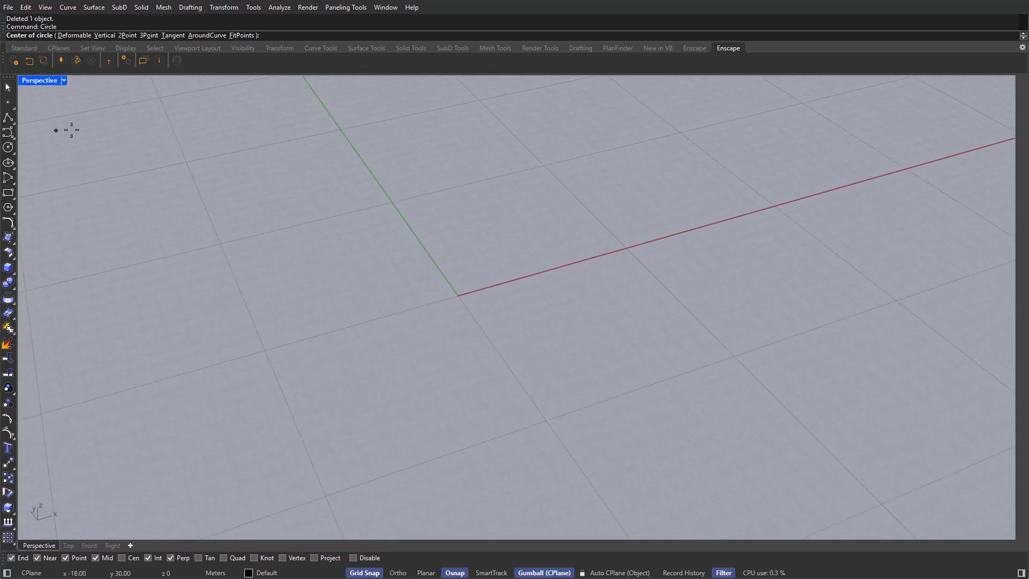
Create a new model from the Large Objects - Meters template and maximize the Perspective viewport.
left_click(8, 7)
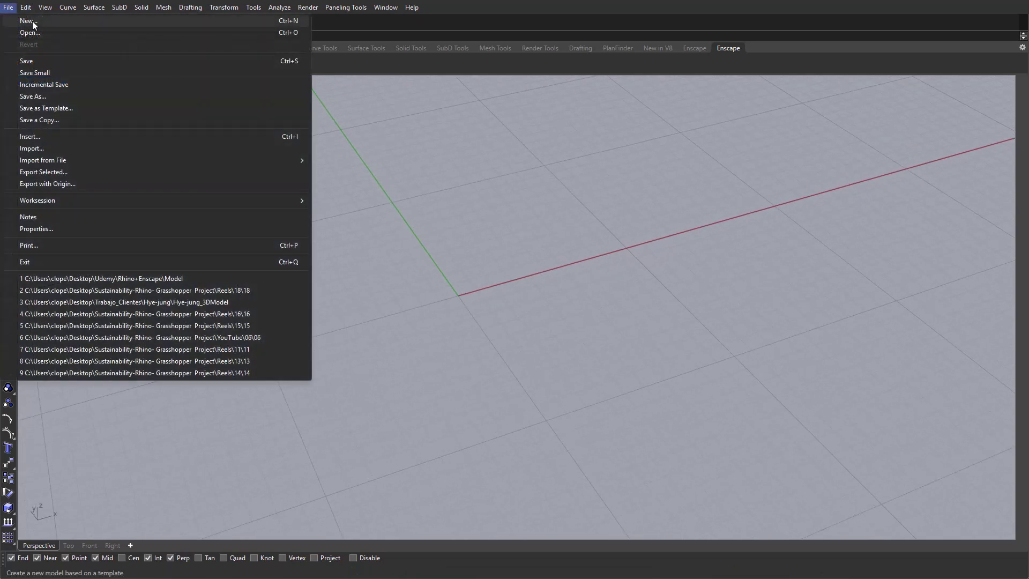
left_click(26, 18)
key("n")
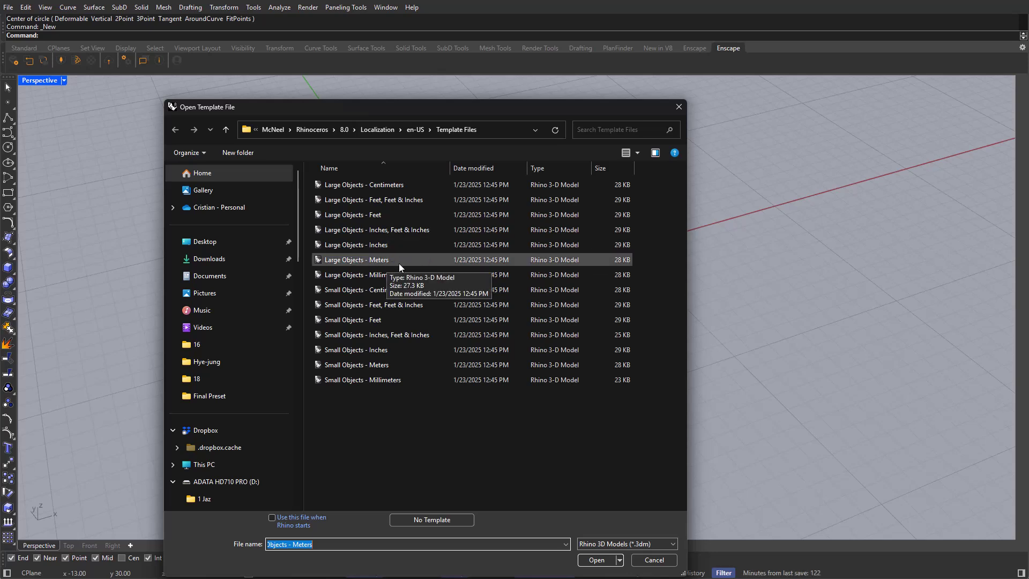
left_click(389, 260)
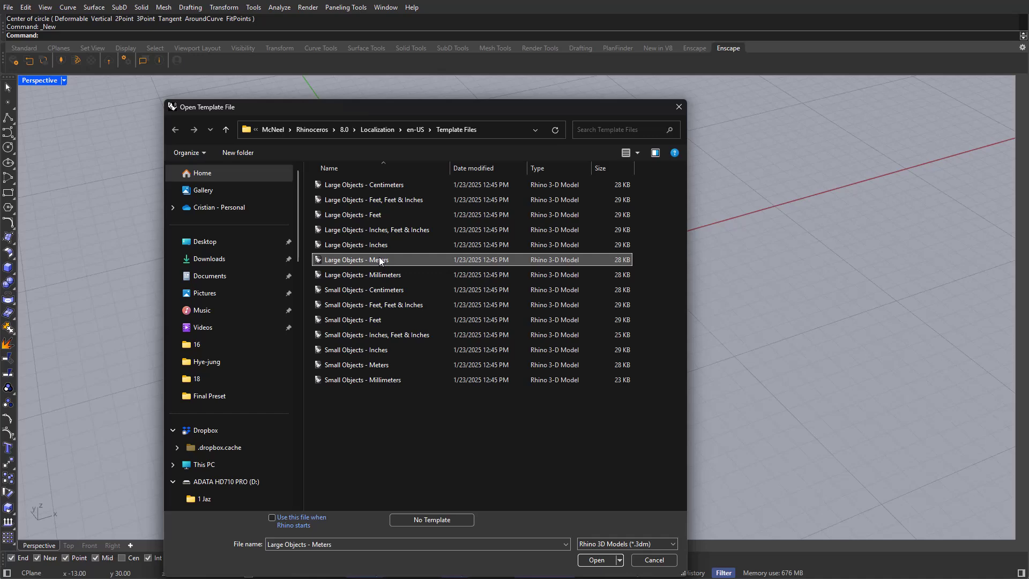
left_click(596, 559)
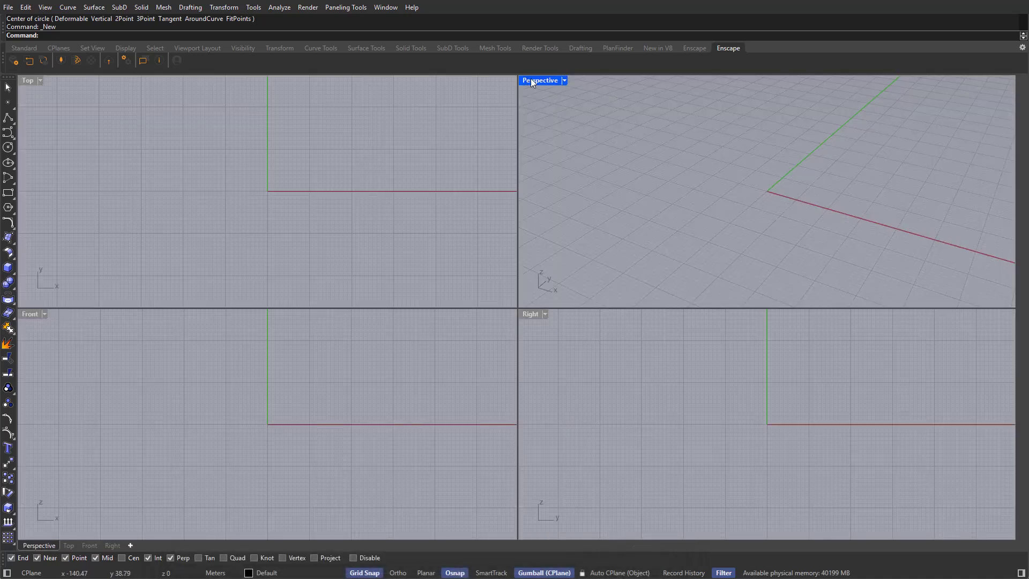
double_click(530, 80)
Draw a circle with a radius of 10 m centered on the origin.
right_click_drag(455, 315, 473, 337)
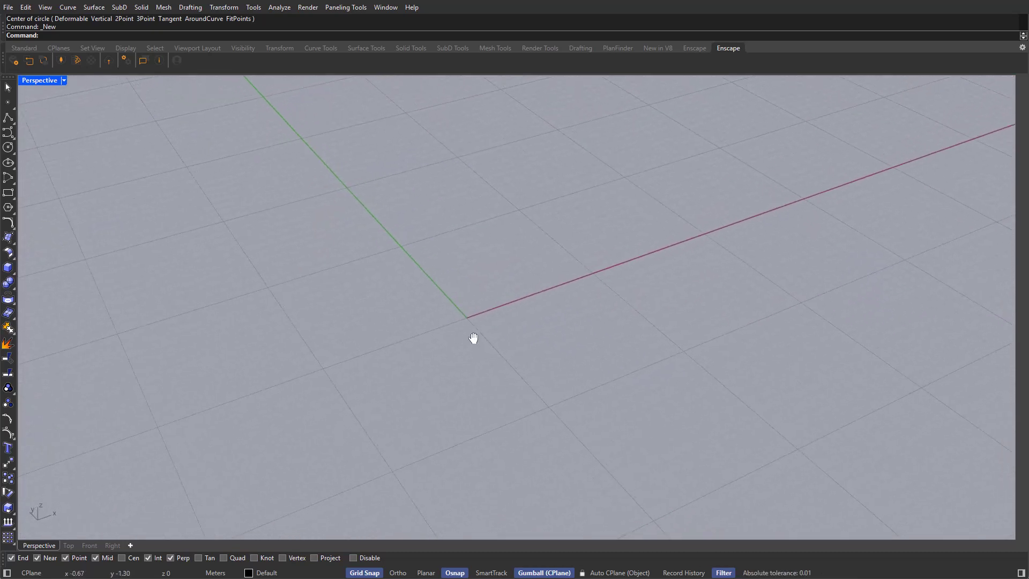
type("ircle")
key("Return")
left_click(464, 329)
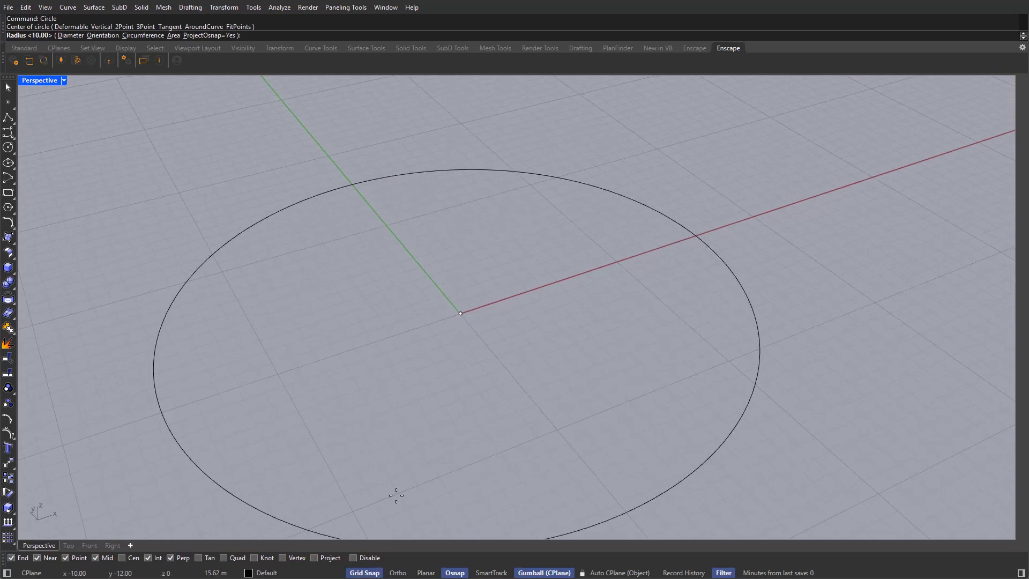
scroll(477, 308, "up", 4)
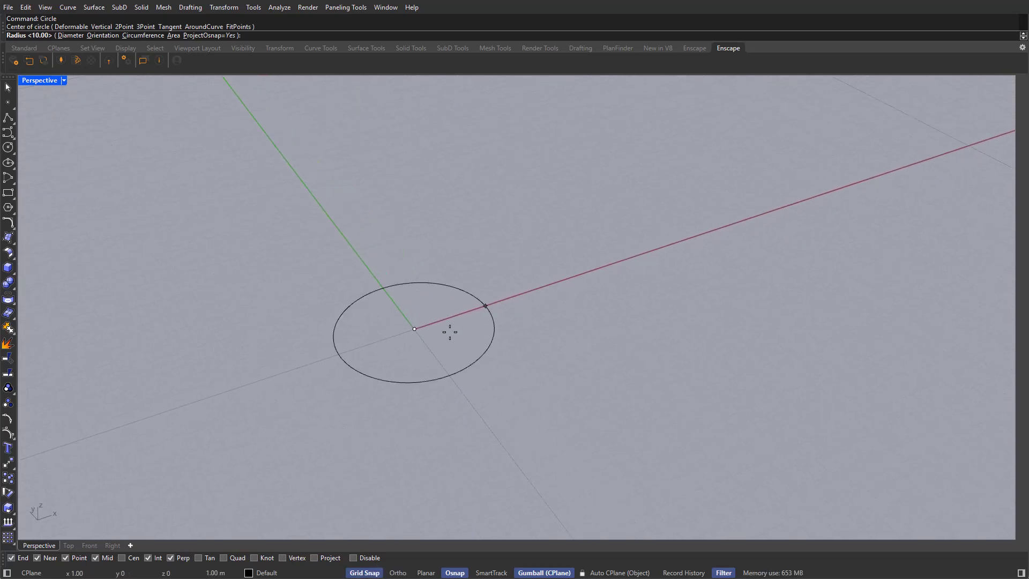
scroll(512, 325, "down", 6)
scroll(512, 331, "up", 2)
right_click_drag(513, 336, 488, 332, "shift")
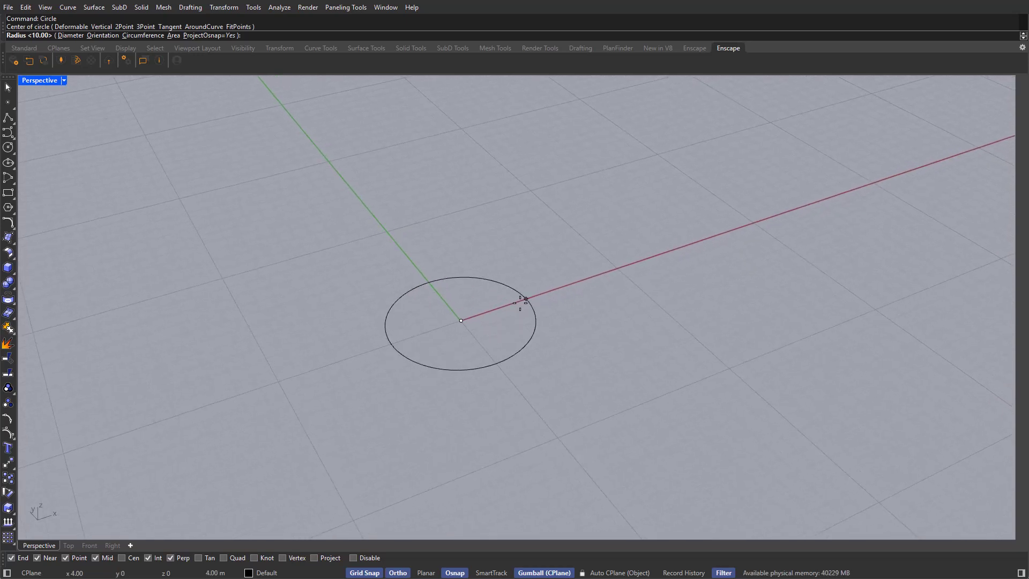
type("10")
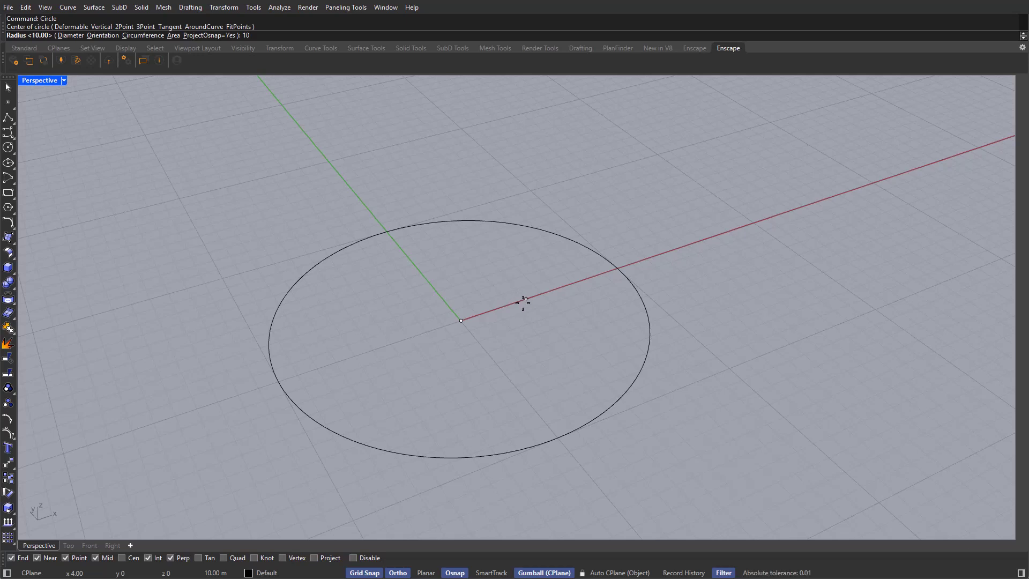
key("Return")
Draw a 20 m square from its center at x -10, y 10, with one corner at the circle's center.
right_click_drag(528, 311, 575, 341, "shift")
scroll(519, 312, "down", 2)
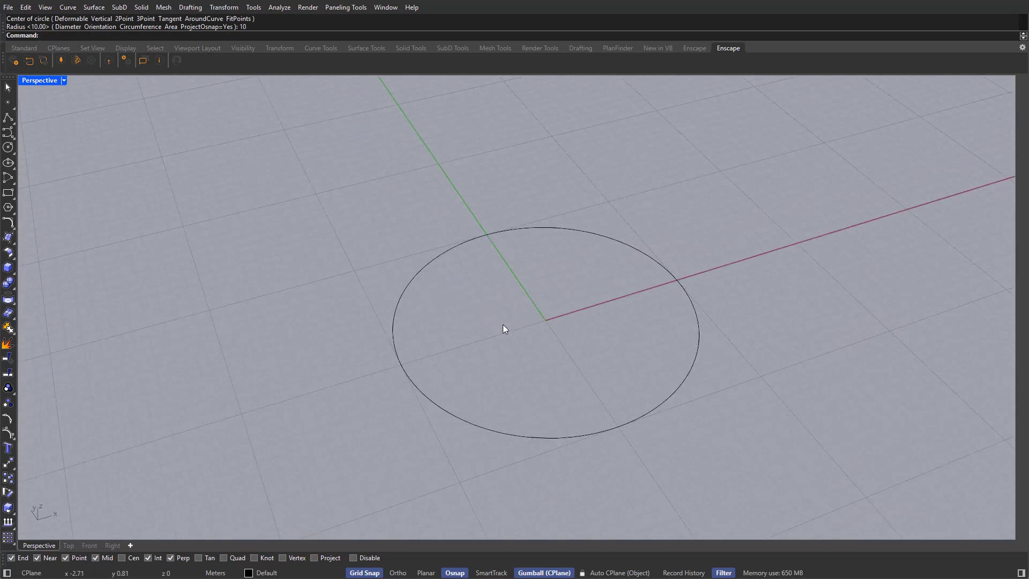
type("Rectangle")
key("Return")
scroll(521, 321, "down", 1)
right_click_drag(521, 322, 513, 322)
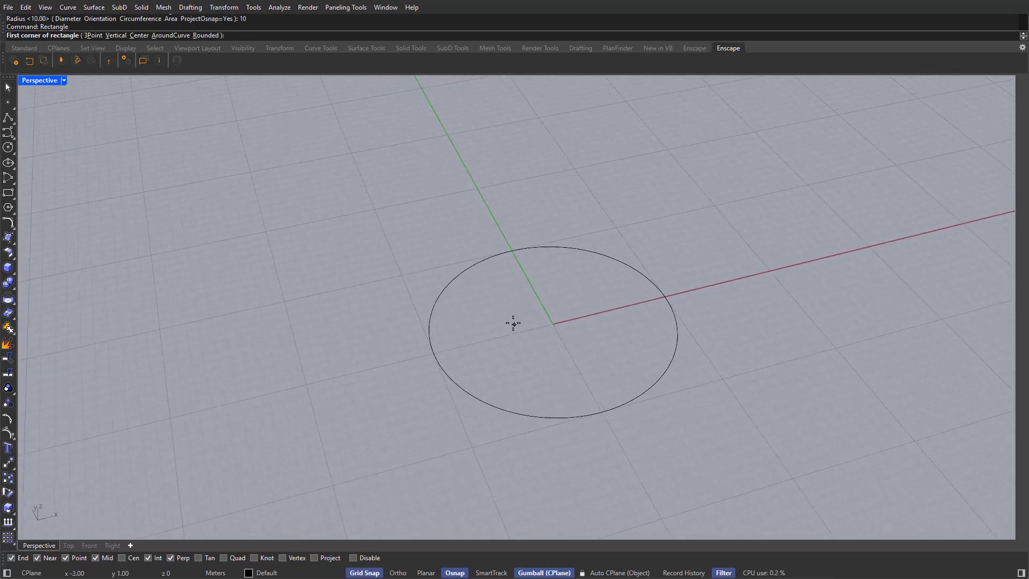
left_click(140, 37)
scroll(391, 276, "up", 4)
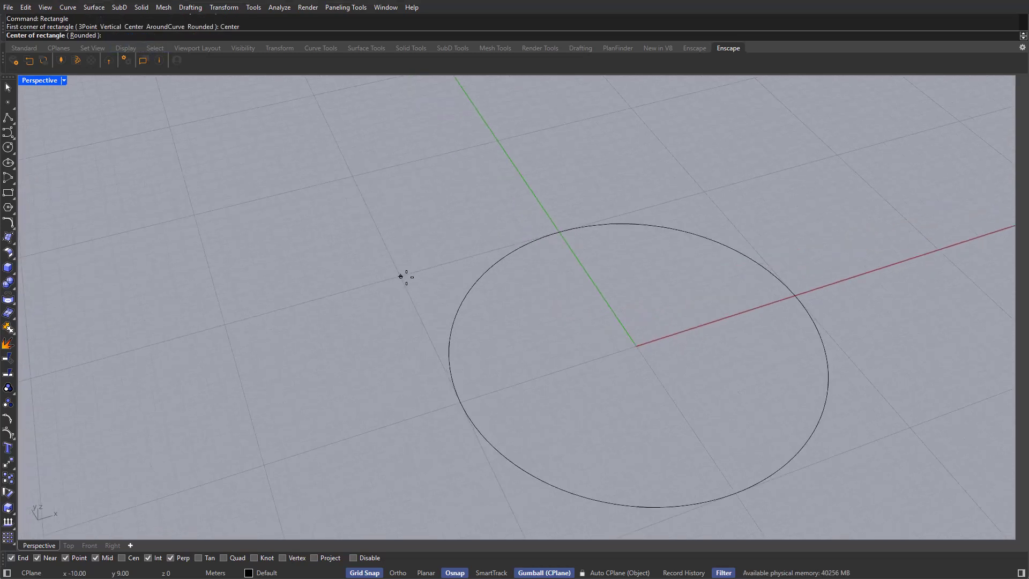
left_click(406, 284)
right_click_drag(435, 298, 421, 288)
scroll(421, 288, "down", 2)
scroll(434, 294, "up", 4)
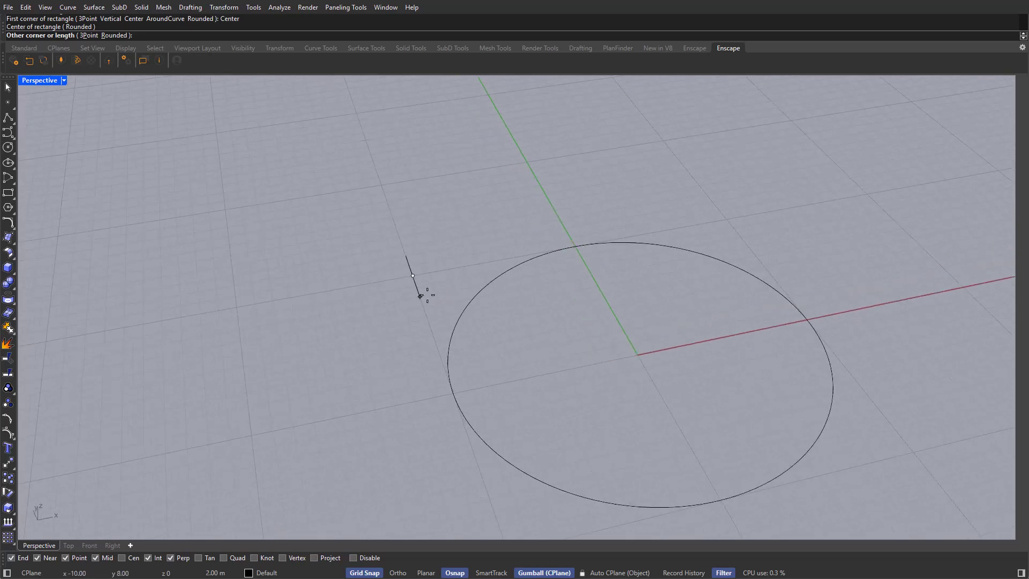
scroll(445, 284, "down", 2)
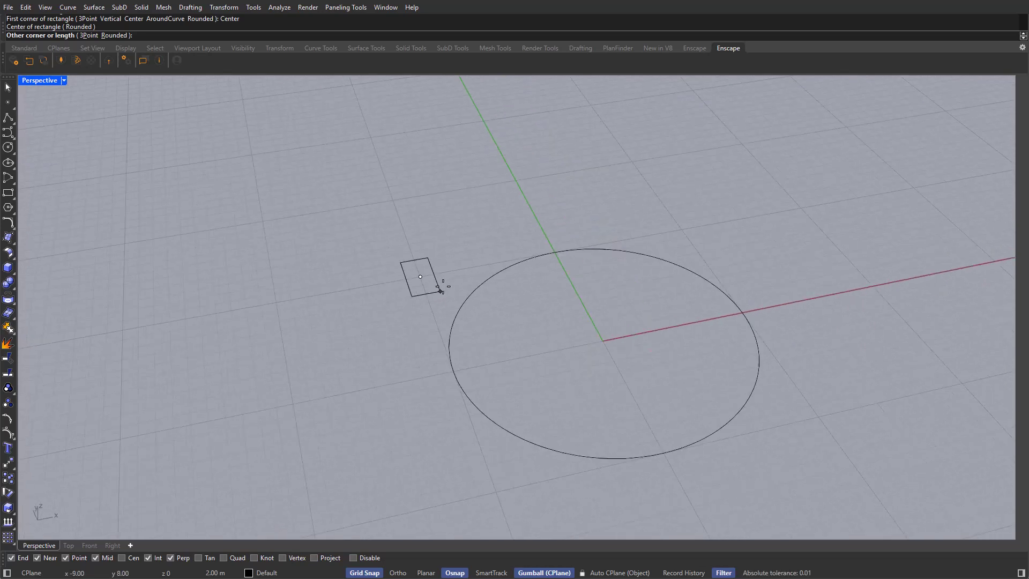
left_click(602, 339)
scroll(448, 294, "down", 2)
right_click_drag(686, 289, 693, 313)
left_click_drag(568, 213, 426, 222)
left_click(490, 266)
right_click_drag(588, 332, 505, 298, "shift")
left_click(473, 256)
scroll(473, 257, "up", 4)
left_click(489, 257)
left_click_drag(622, 268, 586, 318)
mouse_move(524, 344)
right_mouse_down()
mouse_move(532, 334)
mouse_move(528, 346)
right_mouse_up()
scroll(529, 346, "down", 2)
key("Escape")
scroll(513, 310, "down", 2)
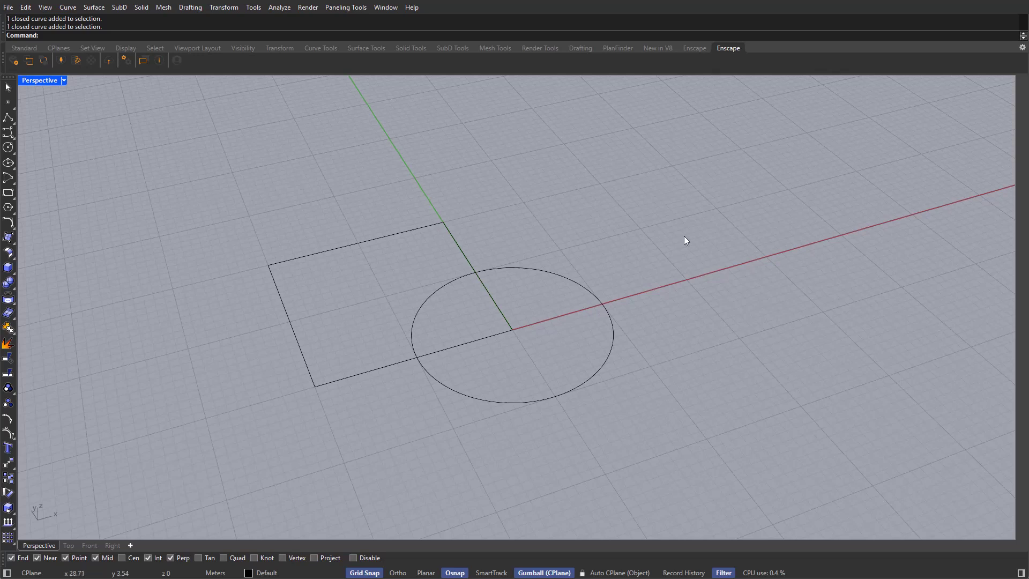
left_click_drag(693, 211, 281, 472)
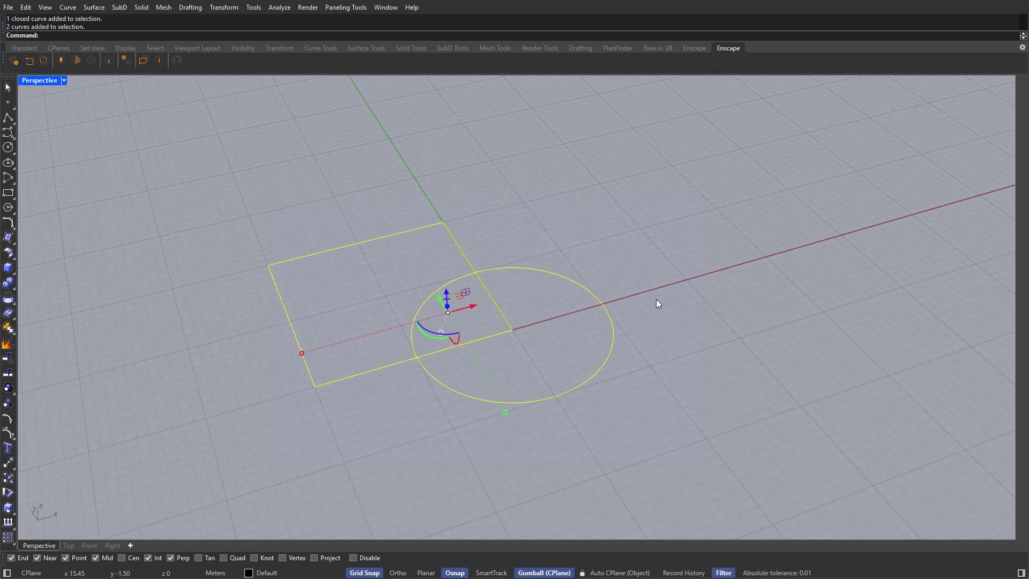
key("Escape")
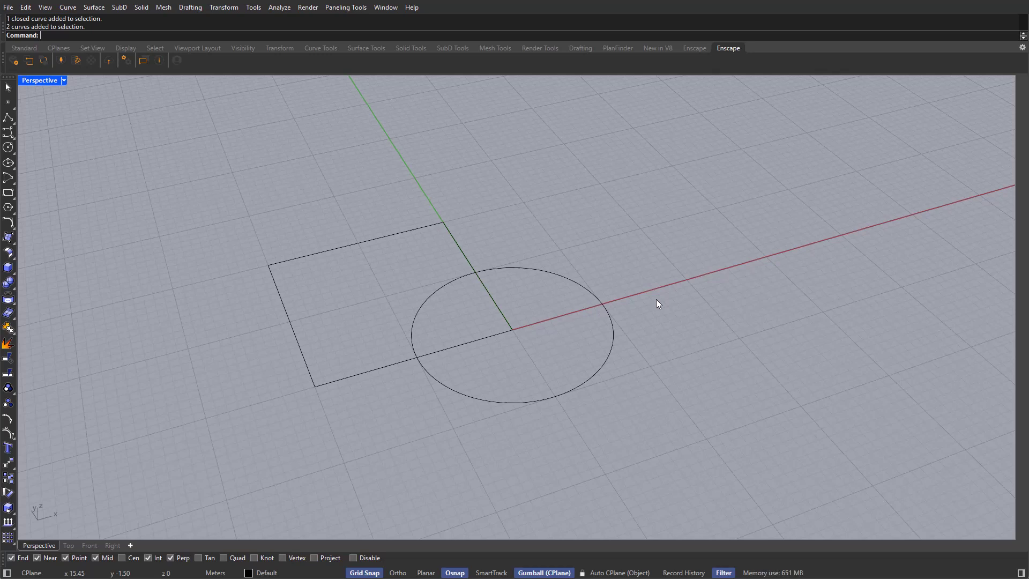
Select both curves and trim away the arc inside the square and the square's corner inside the circle.
type("SelAll")
key("Return")
type("Trim")
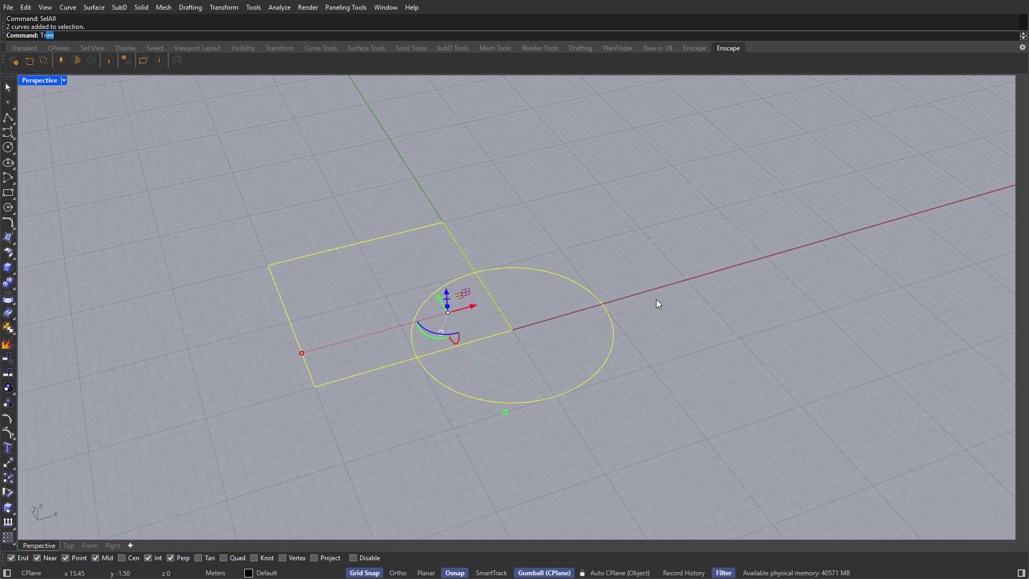
key("Return")
scroll(462, 285, "up", 2)
left_click_drag(561, 320, 348, 321)
right_click_drag(414, 345, 428, 336)
key("Return")
left_click(379, 376)
right_click_drag(467, 387, 513, 355)
key("Escape")
Draw a circle with a radius of 5 m centered on the junction of square and arc on the green axis.
type("Circle")
key("Return")
scroll(501, 279, "up", 3)
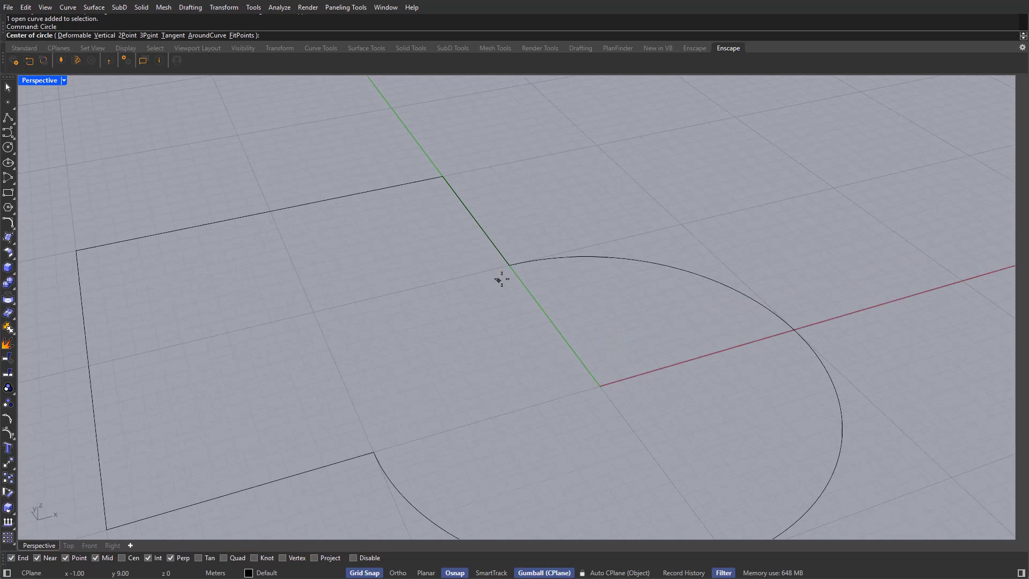
left_click(523, 230)
scroll(528, 225, "up", 3)
scroll(491, 230, "down", 6)
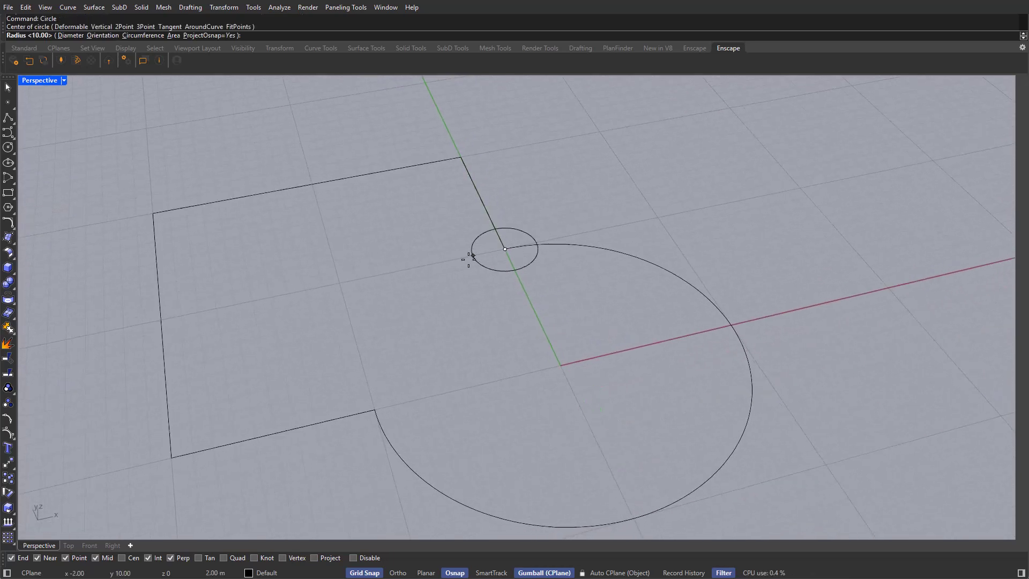
type("5")
key("Return")
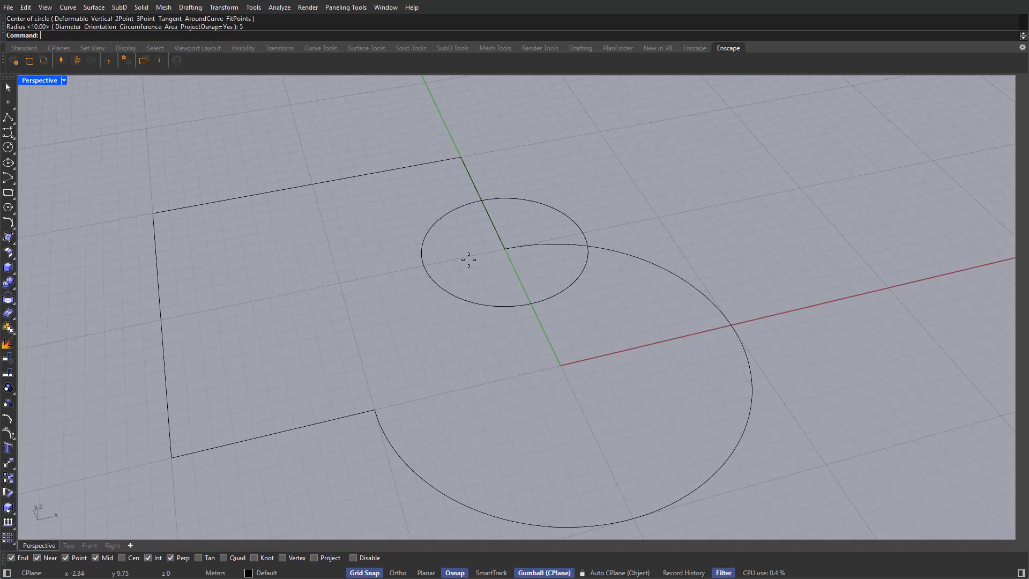
Draw a second circle with a radius of 5 m centered on the other junction of the square and the arc.
scroll(467, 262, "down", 3)
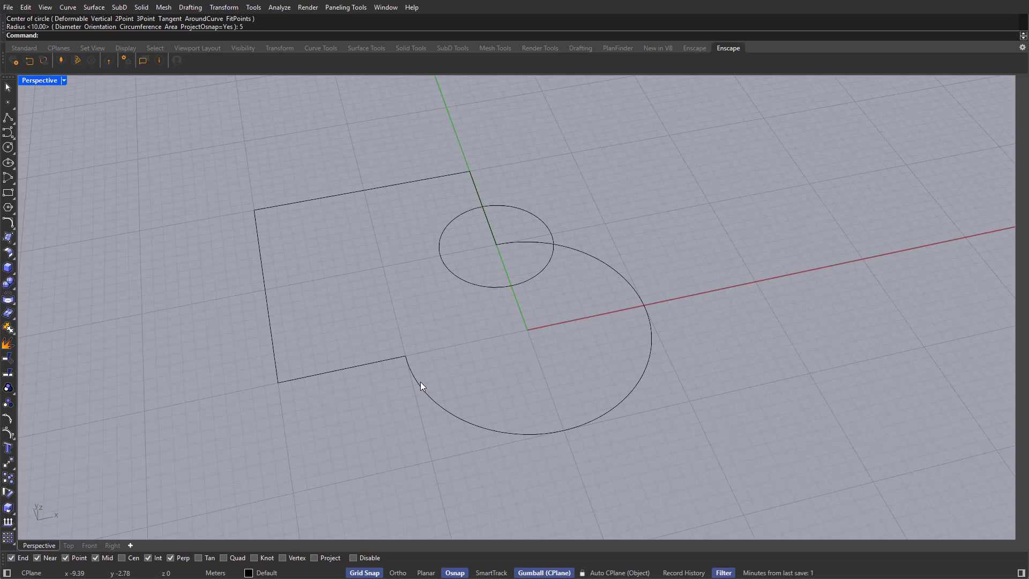
key("Return")
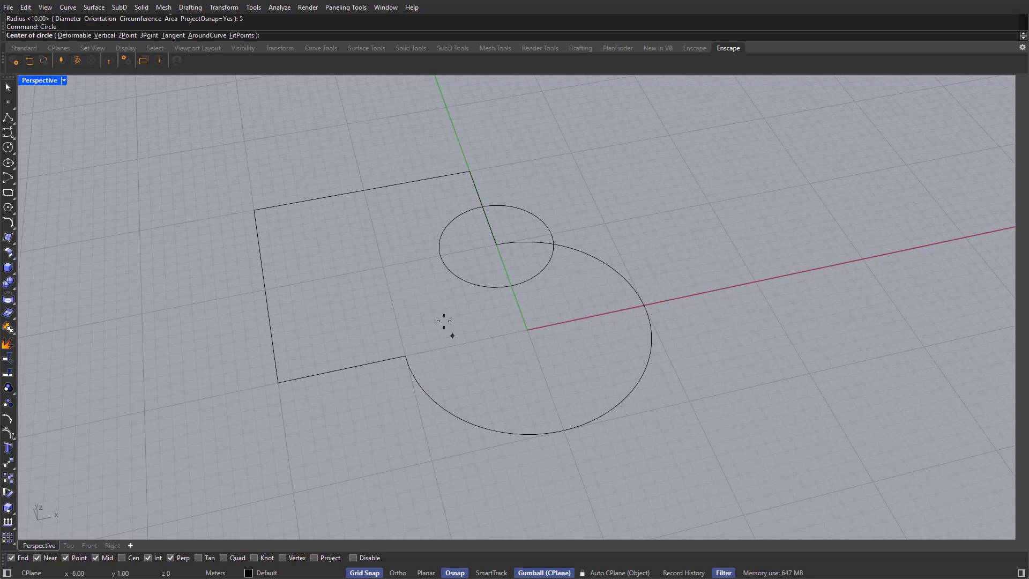
right_click_drag(418, 351, 386, 352)
scroll(387, 351, "up", 4)
left_click(436, 357)
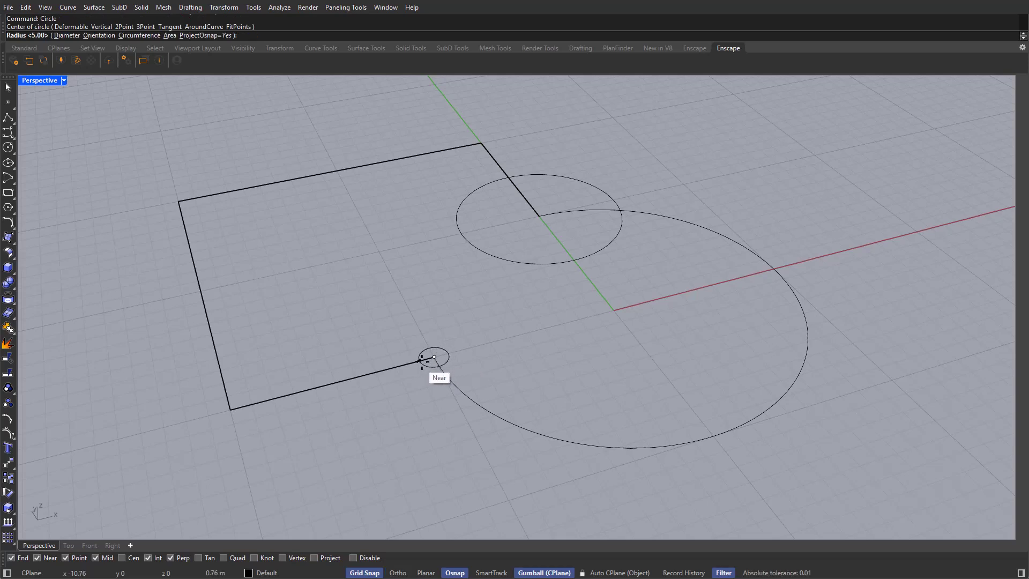
right_click_drag(404, 367, 393, 372)
right_click(392, 371)
scroll(393, 372, "down", 3)
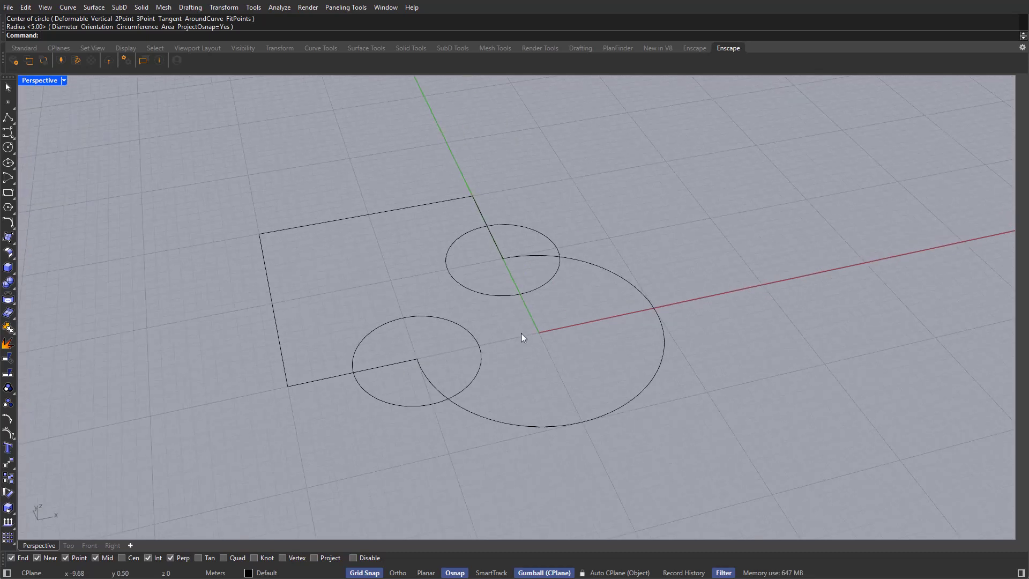
type("Aelal")
key("BackSpace")
key("BackSpace")
key("BackSpace")
key("BackSpace")
key("BackSpace")
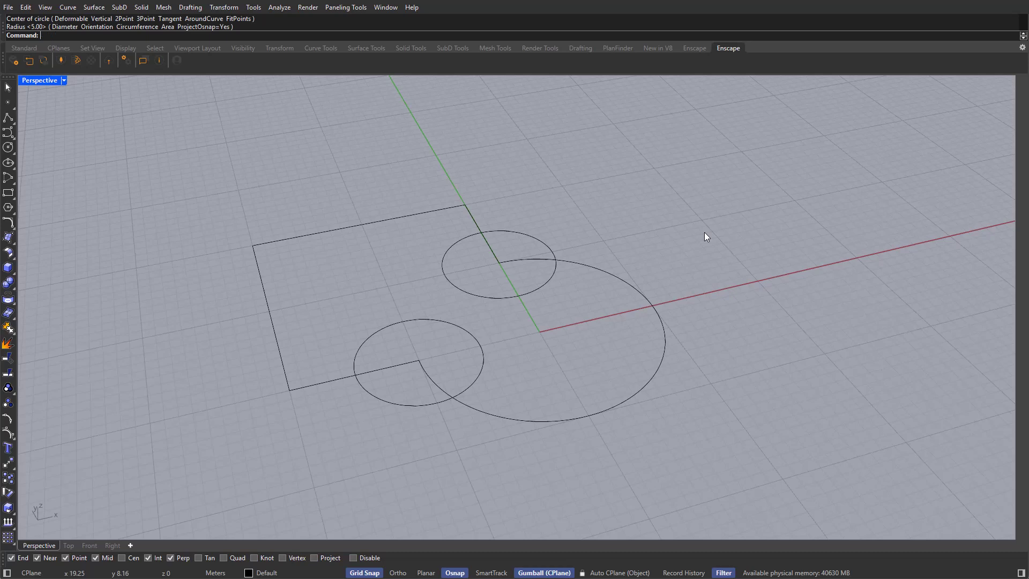
Select all four curves and trim away both 5 m circles together with the square and arc segments inside them.
type("SelAll")
key("Return")
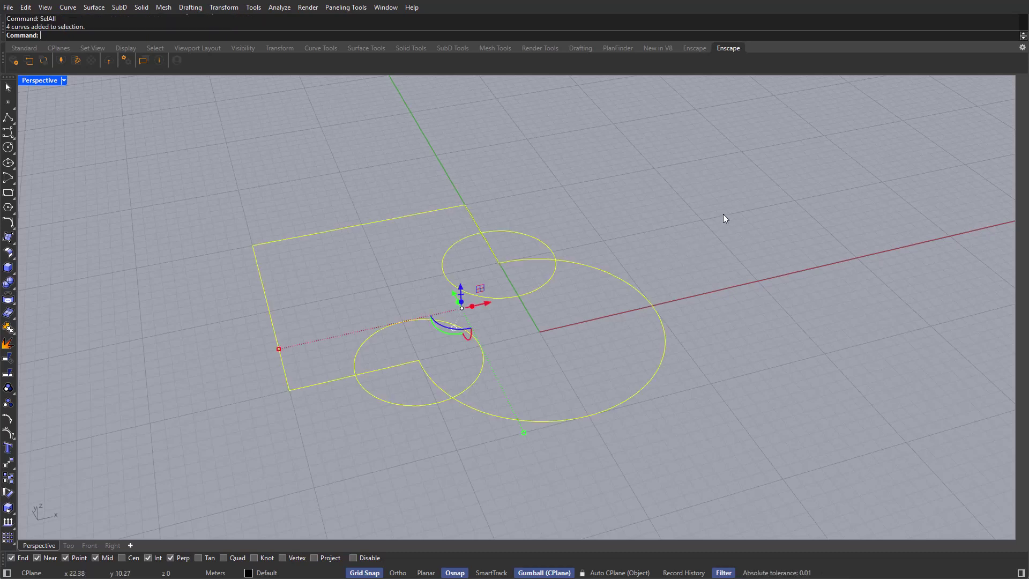
type("Trim")
key("Return")
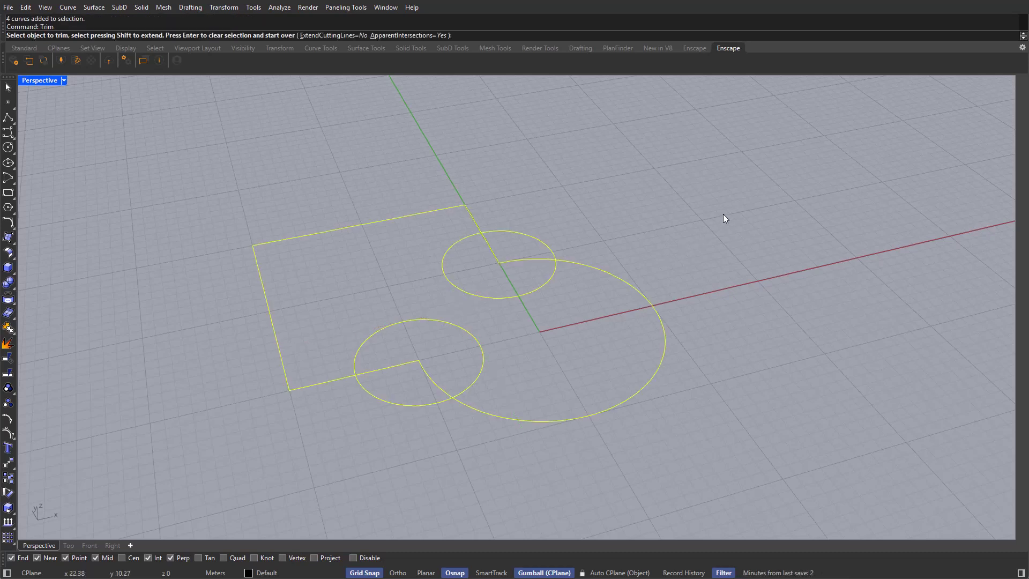
left_click(528, 212)
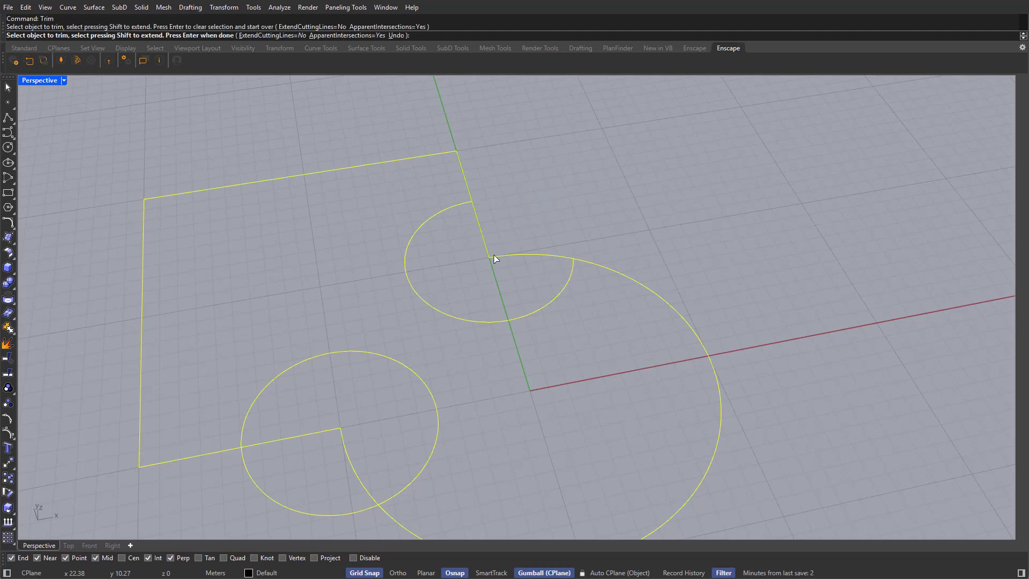
left_click(493, 256)
left_click(492, 320)
left_click_drag(443, 338, 288, 503)
right_click_drag(287, 503, 407, 370)
scroll(360, 431, "up", 4)
key("Return")
Select the trimmed square and try raising it freehand along the vertical axis, undoing each trial move.
scroll(406, 369, "down", 2)
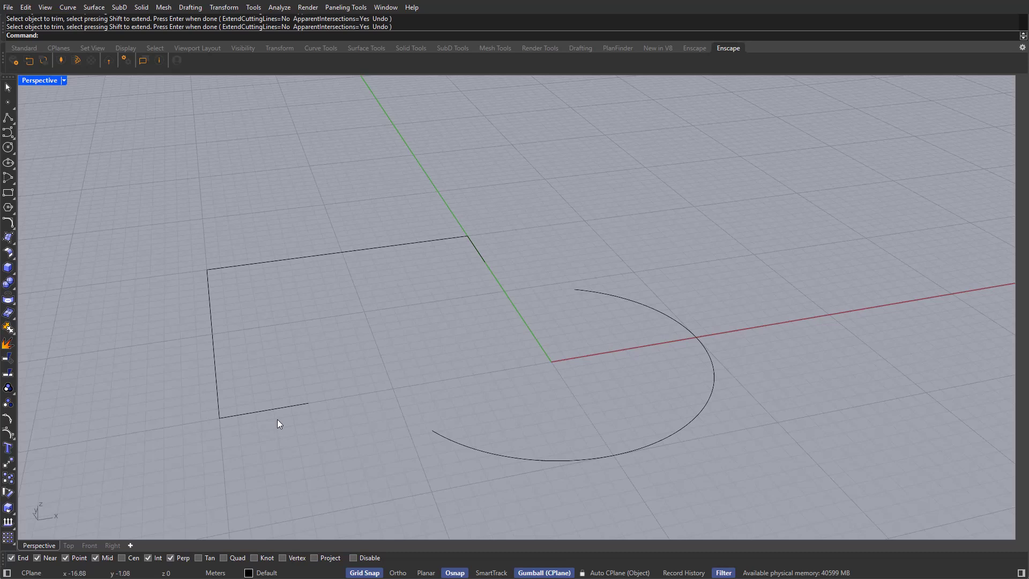
left_click(288, 409)
right_click_drag(289, 410, 385, 320)
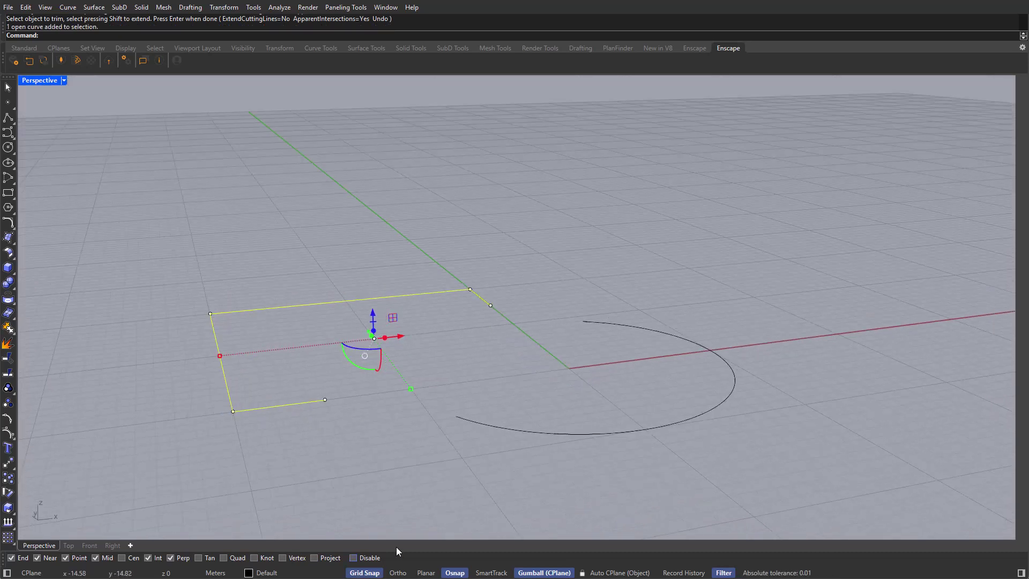
key("ctrl+z")
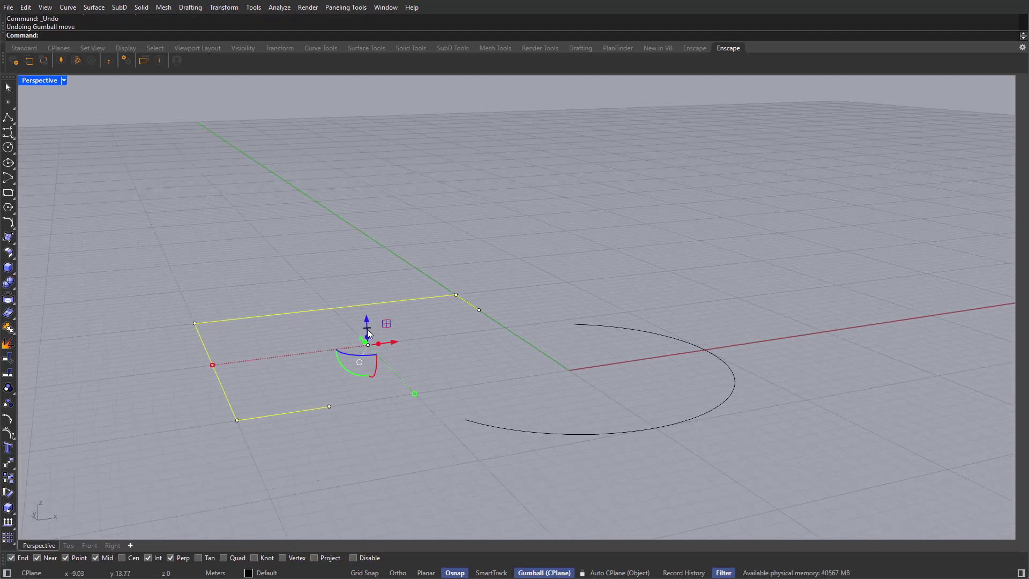
left_click_drag(367, 318, 364, 220)
right_click_drag(382, 256, 376, 287)
key("ctrl+z")
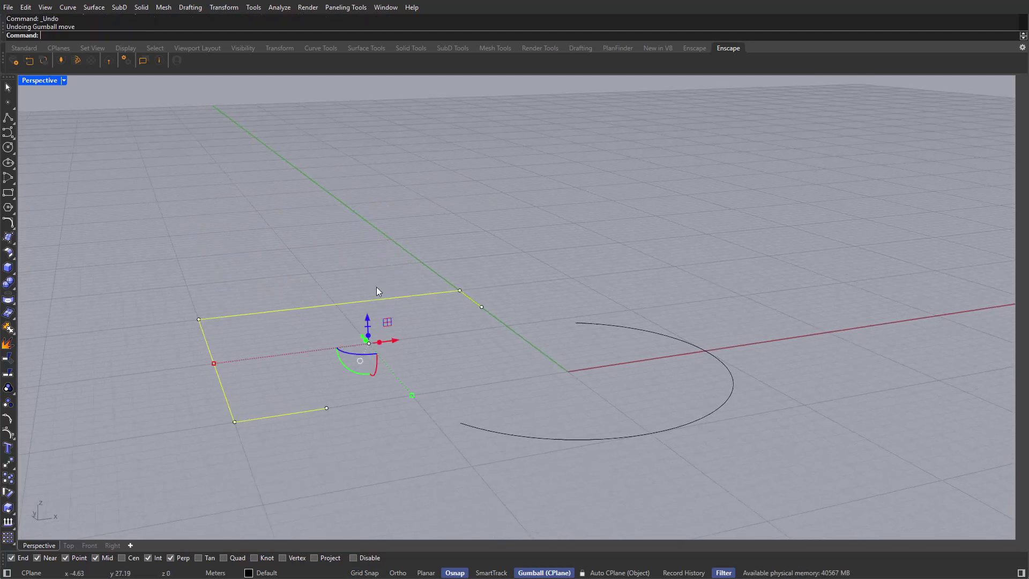
right_click_drag(386, 343, 388, 333)
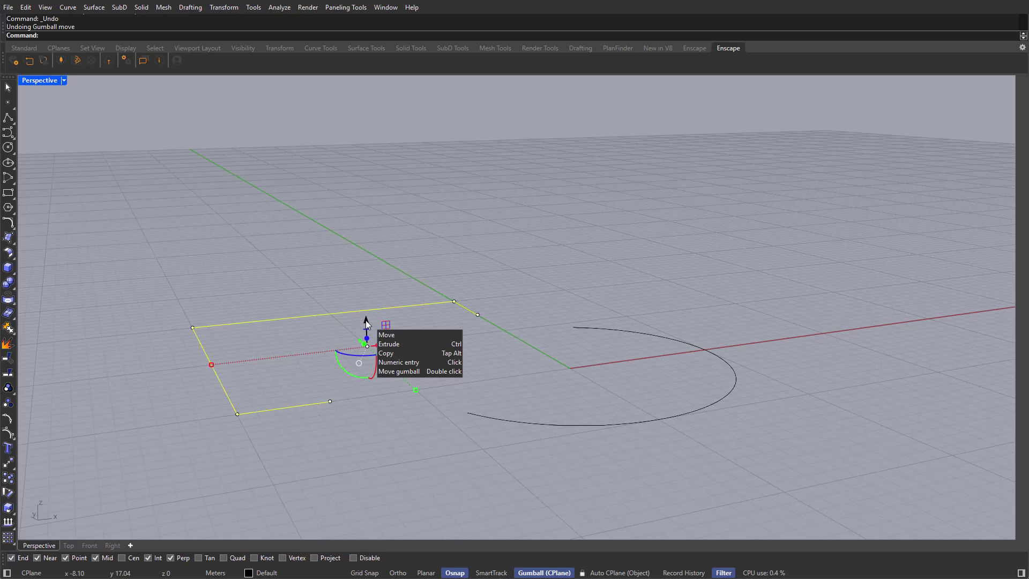
Raise the trimmed square vertically by about 4 m using a numeric gumball move, then deselect it.
left_click(366, 320)
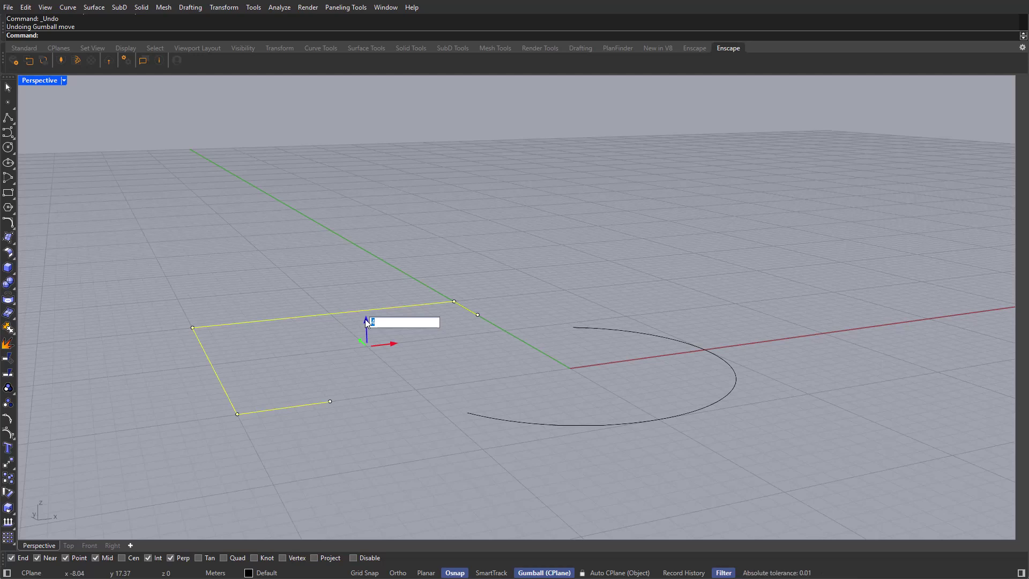
type("m")
key("Return")
left_click(484, 285)
mouse_move(485, 285)
right_mouse_down()
mouse_move(510, 278)
mouse_move(495, 291)
right_mouse_up()
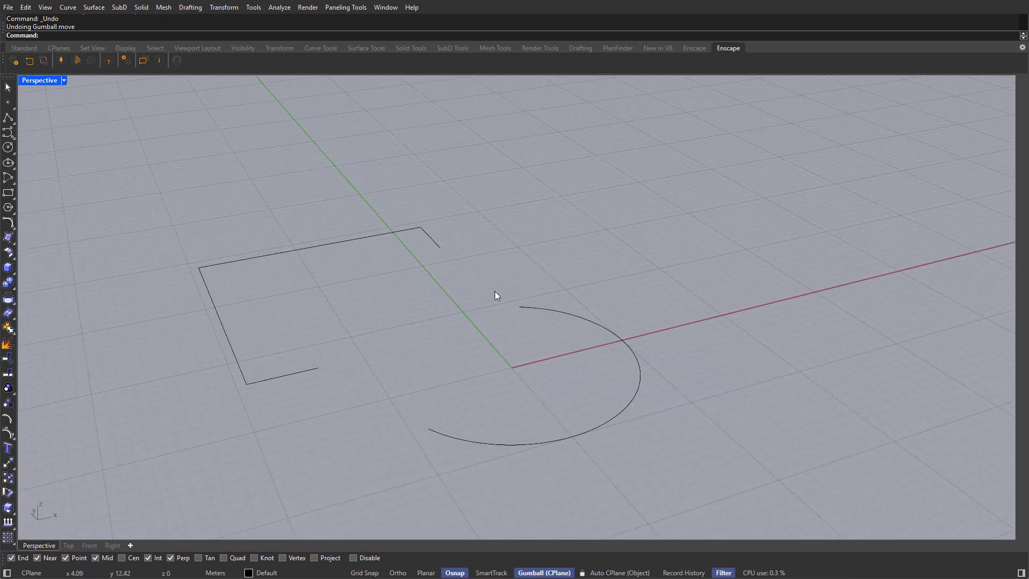
scroll(474, 268, "up", 3)
left_click(445, 246)
left_click(583, 347)
scroll(512, 323, "down", 3)
left_click(461, 366)
right_click_drag(462, 368, 458, 339, "shift")
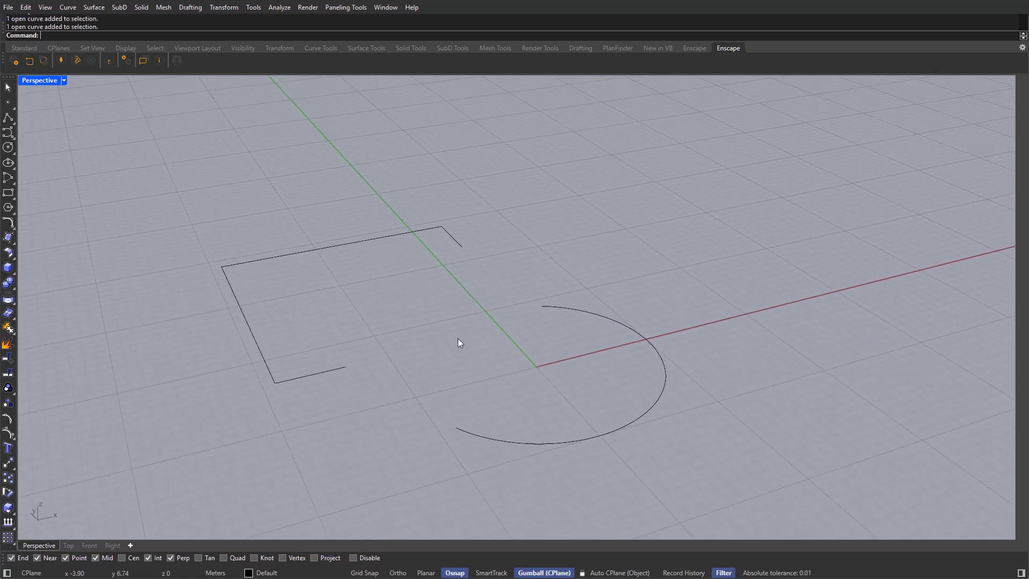
Start an adjustable BlendCrv between the raised square's open end near the green axis and the facing end of the arc.
type("blend")
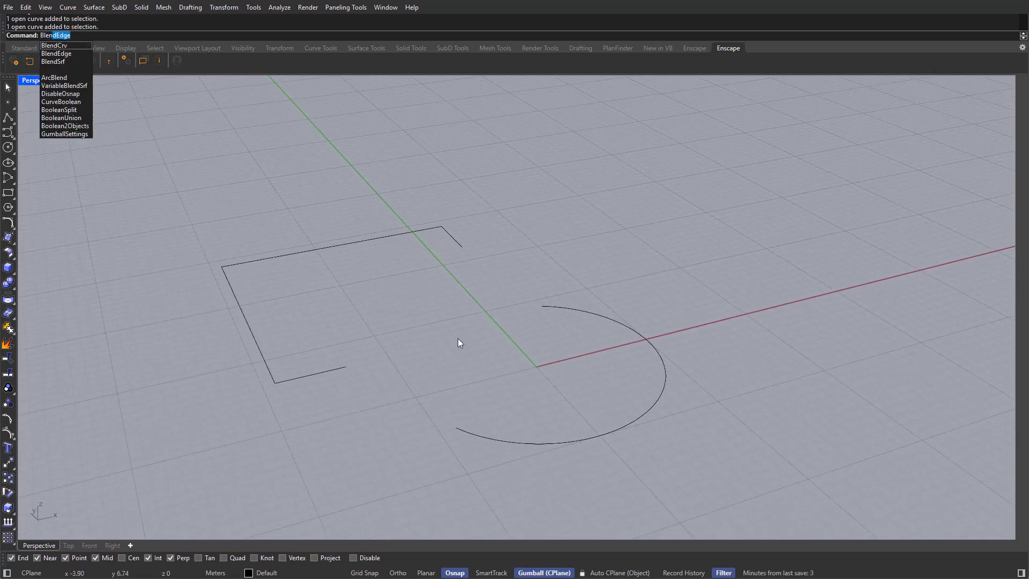
type("blendcr")
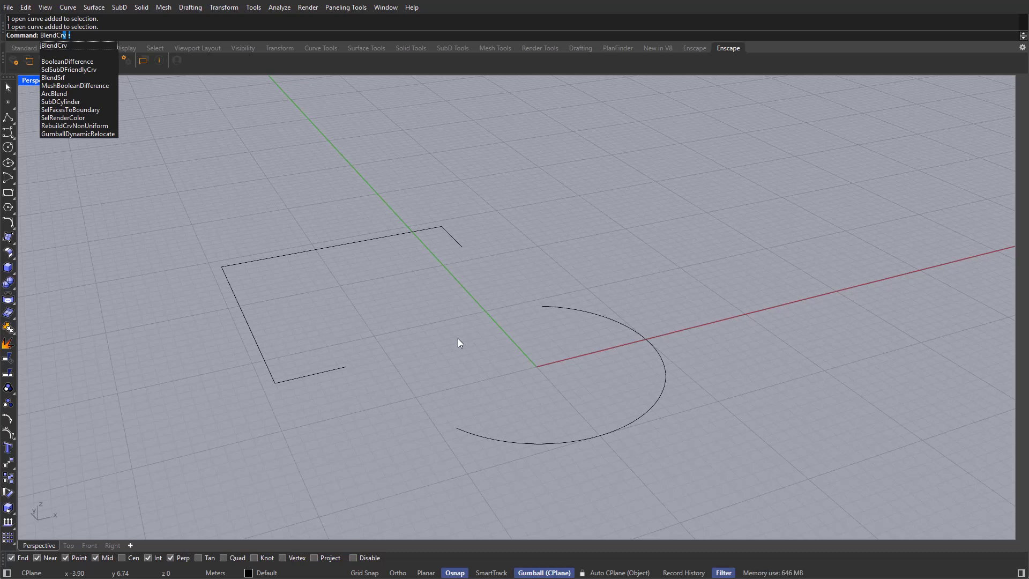
key("Return")
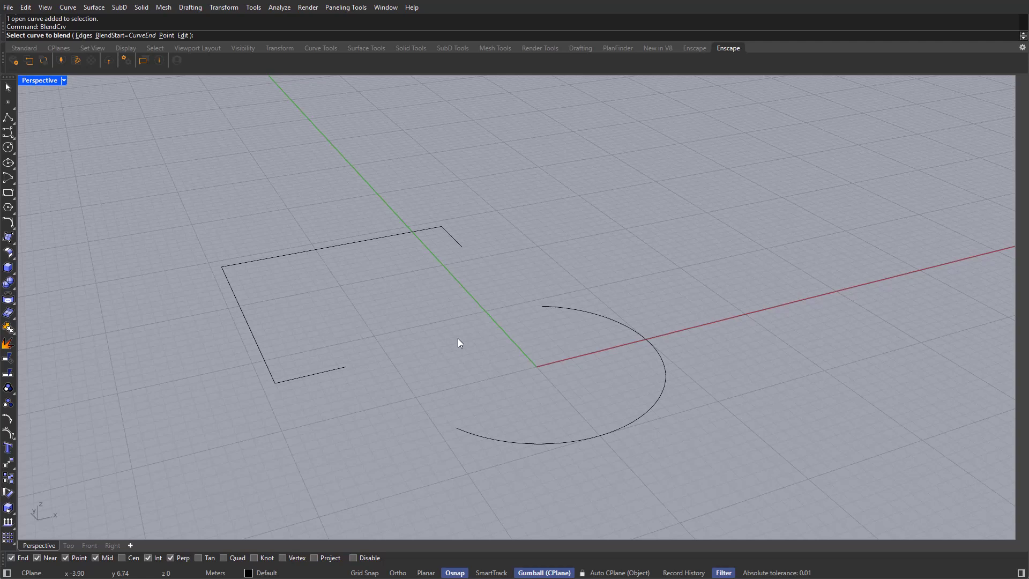
right_click_drag(465, 324, 457, 249)
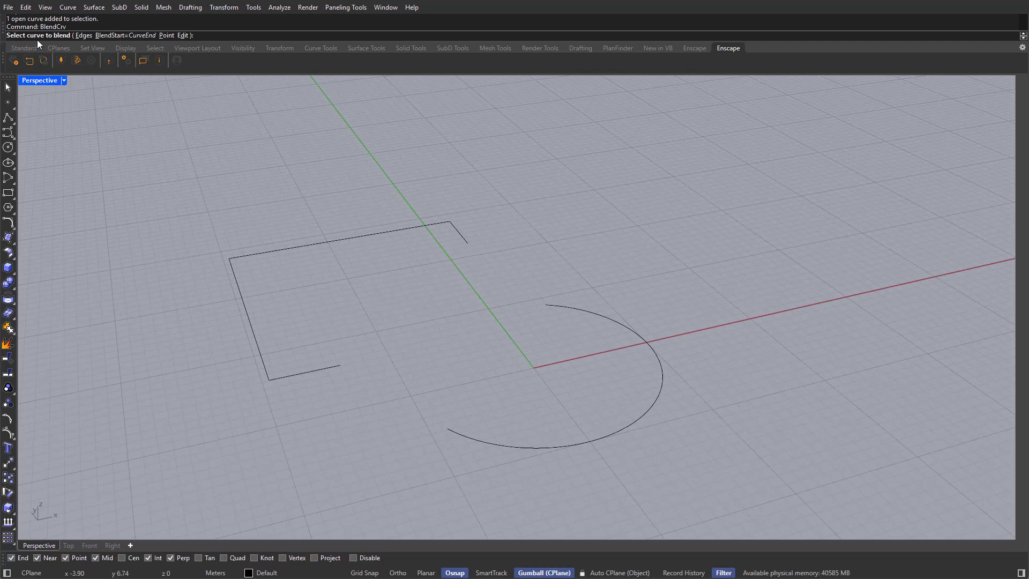
right_click_drag(396, 300, 471, 243)
left_click(473, 237)
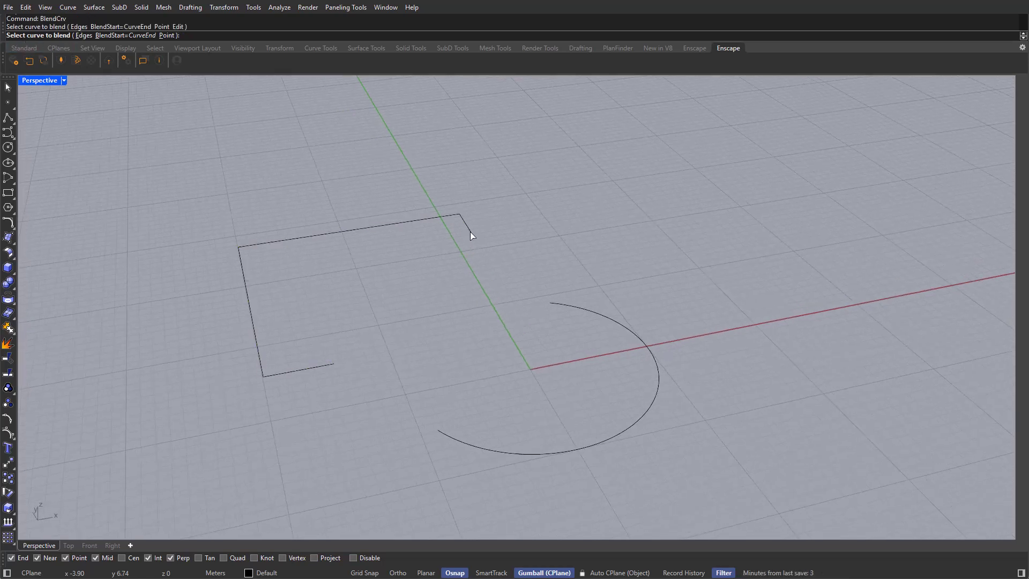
left_click(554, 302)
right_click_drag(534, 342, 503, 365)
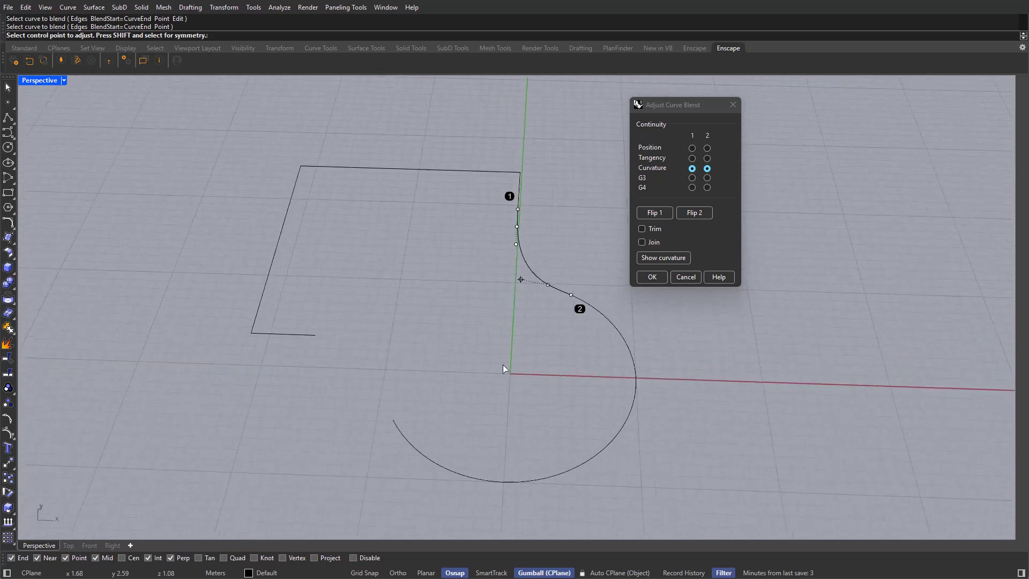
left_click_drag(652, 100, 659, 116)
left_click_drag(654, 125, 656, 126)
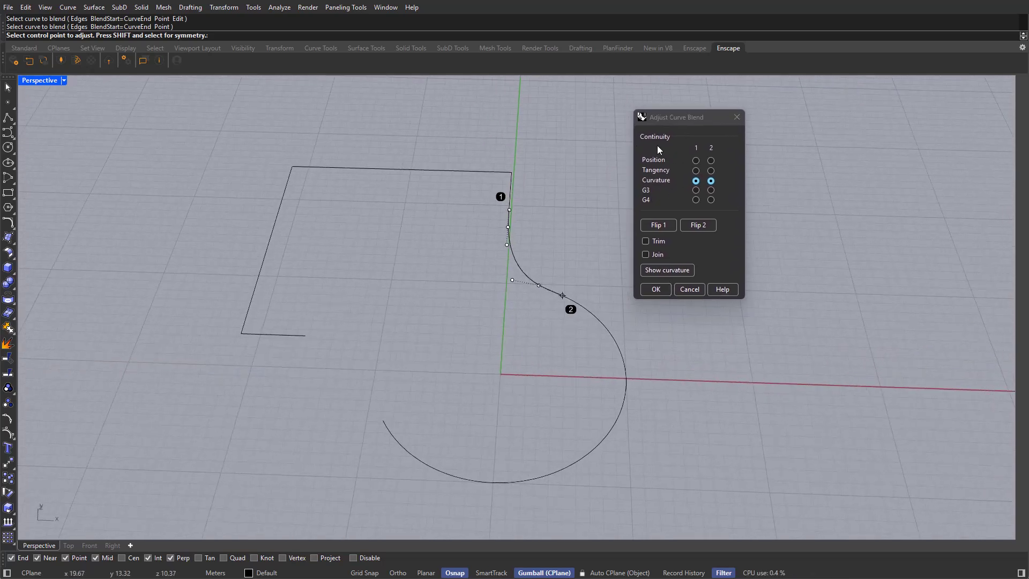
Try Position continuity at both ends of the curve blend.
right_click_drag(557, 257, 561, 238)
scroll(500, 268, "up", 3)
right_click_drag(500, 268, 536, 252)
left_click(695, 160)
left_click(711, 160)
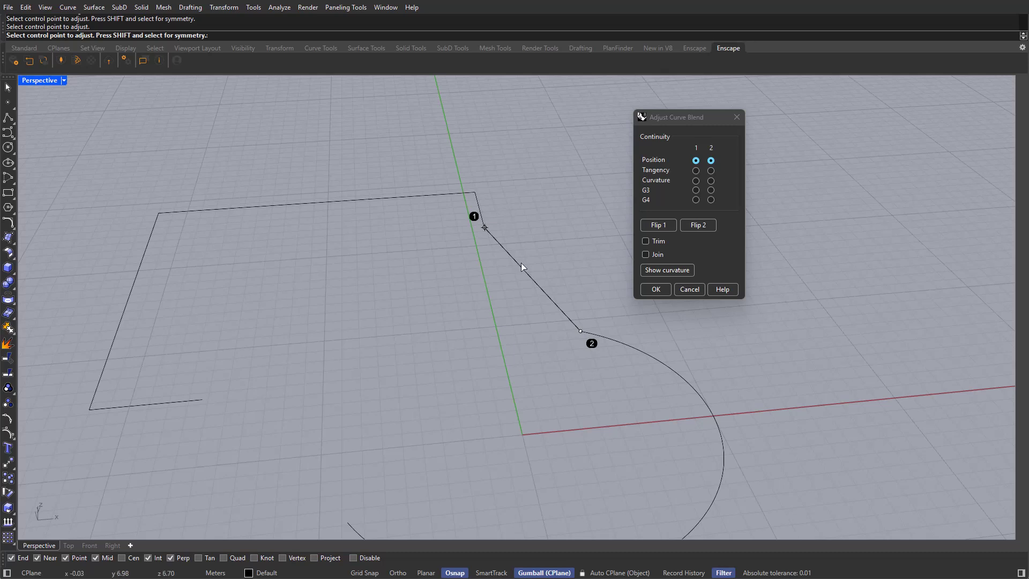
right_click_drag(519, 276, 534, 225)
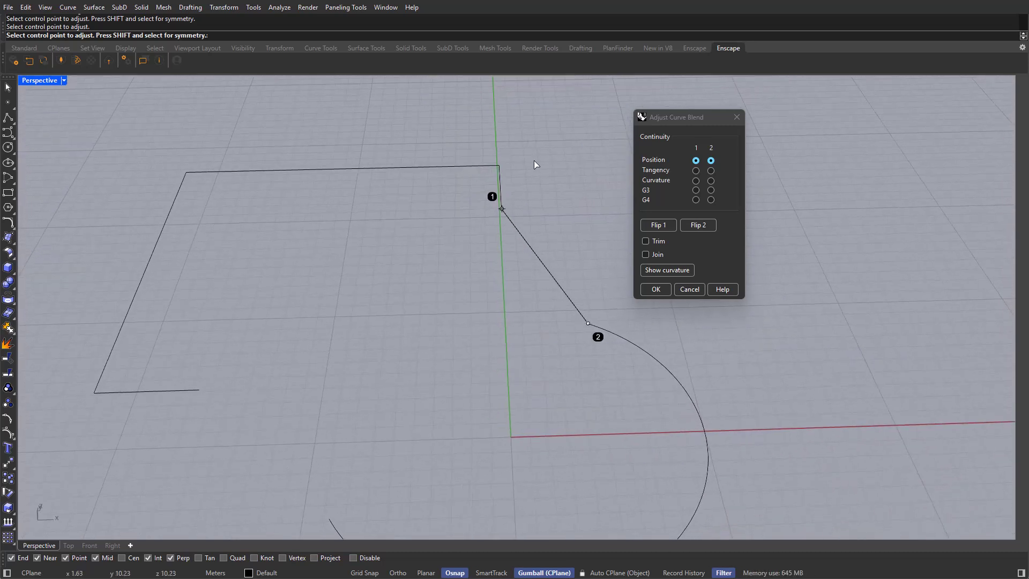
right_click_drag(538, 242, 766, 184)
Set the blend's continuity to Curvature at both ends and accept the blend.
left_click(695, 180)
left_click(711, 181)
right_click_drag(551, 272, 522, 219)
scroll(542, 229, "down", 2)
scroll(503, 210, "up", 3)
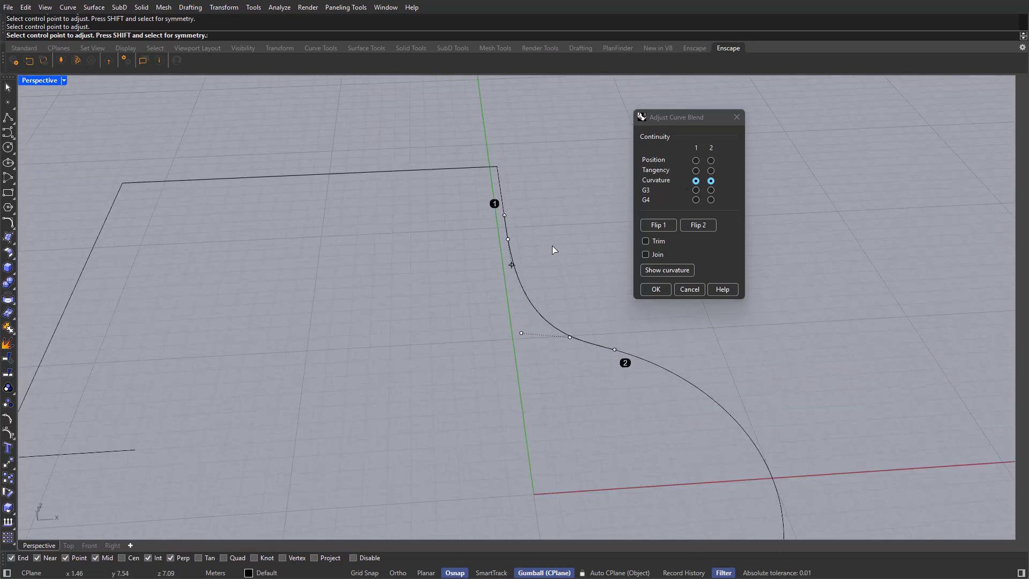
right_click_drag(516, 240, 536, 231)
left_click(658, 289)
right_click_drag(567, 310, 490, 319)
right_click_drag(503, 371, 520, 356)
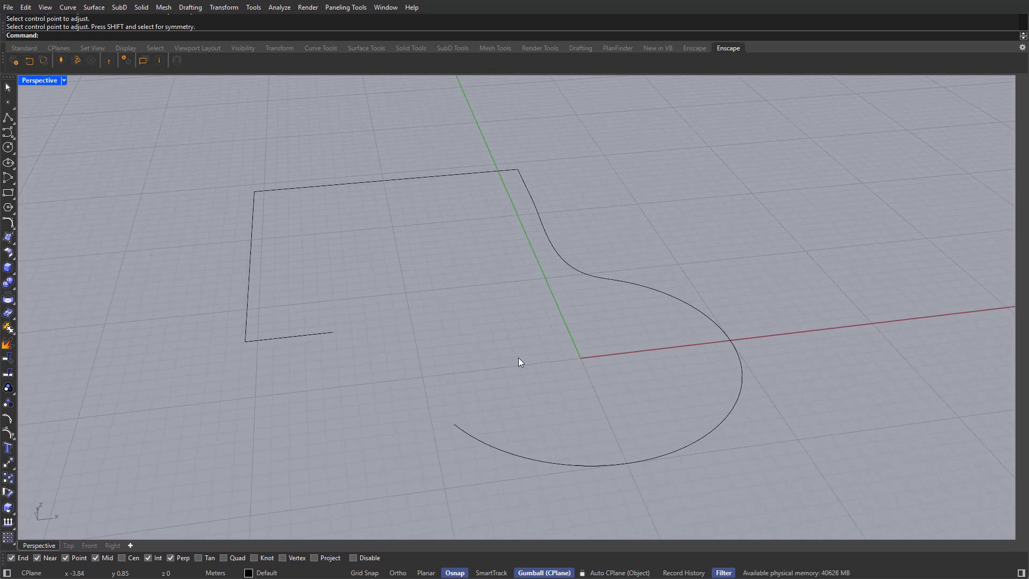
Blend the remaining gap between the raised square's other open end and the arc's other end, using BlendCrv.
right_click(519, 358)
left_click(329, 332)
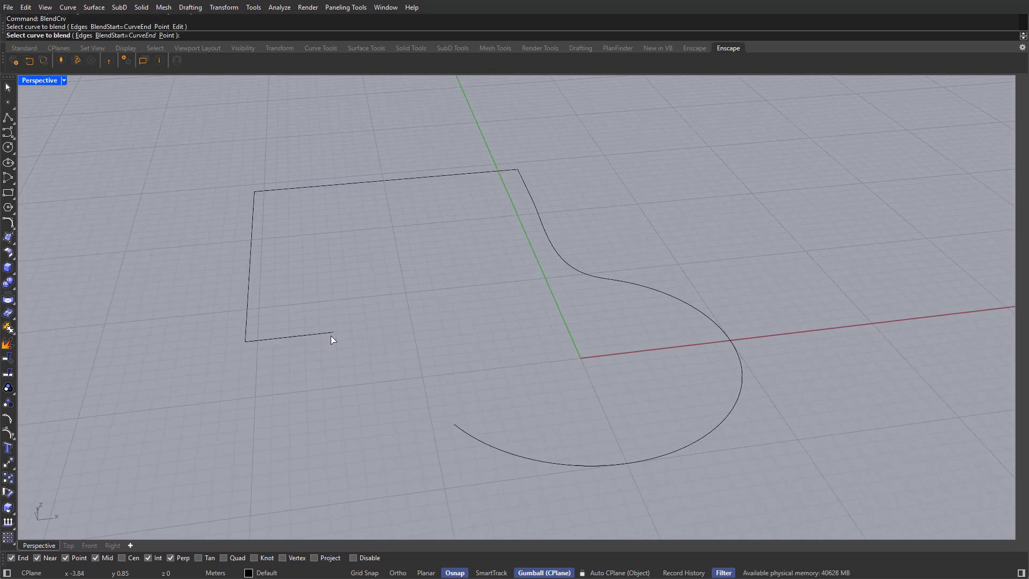
left_click(456, 429)
right_click_drag(487, 429, 513, 336)
left_click(658, 290)
Examine how the square, the arc and the two blend curves connect by selecting individual curves and viewing them from different angles.
left_click(247, 305)
right_click_drag(450, 340, 496, 295)
left_click(680, 157)
left_click_drag(679, 156, 324, 382)
right_click_drag(512, 314, 512, 351)
left_click(406, 328)
left_click(395, 195)
left_click(559, 245)
scroll(425, 334, "down", 4)
right_click_drag(450, 316, 517, 301)
scroll(483, 312, "up", 4)
left_click(484, 312)
scroll(516, 301, "down", 3)
Select the square, the arc and both blends, and join them into one closed curve.
left_click_drag(772, 168, 402, 424)
right_click_drag(402, 425, 423, 419)
scroll(473, 370, "up", 2)
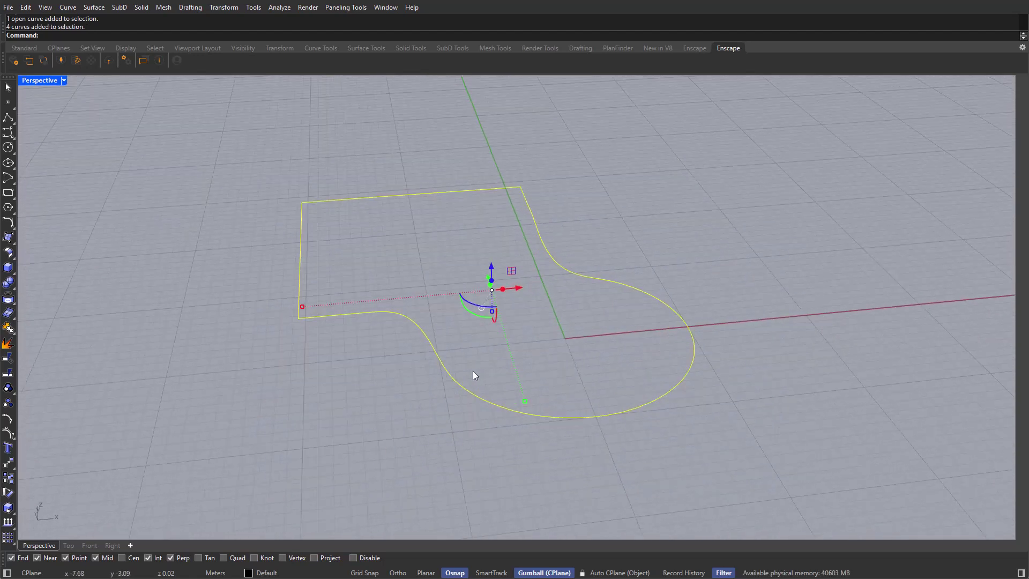
key("ctrl+j")
Create a Patch surface over the closed outline with 20 U spans and 20 V spans.
type("Patch")
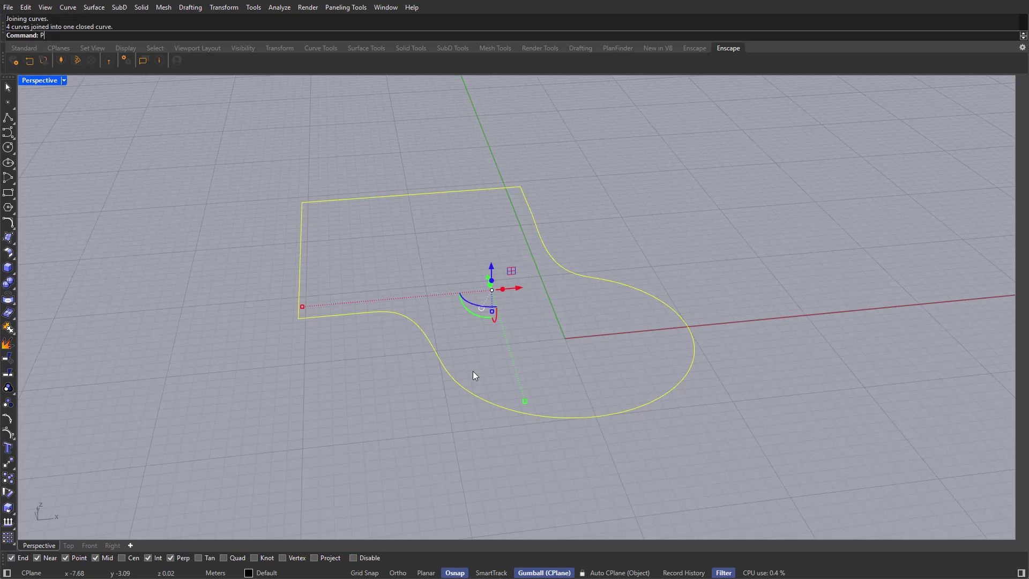
key("Return")
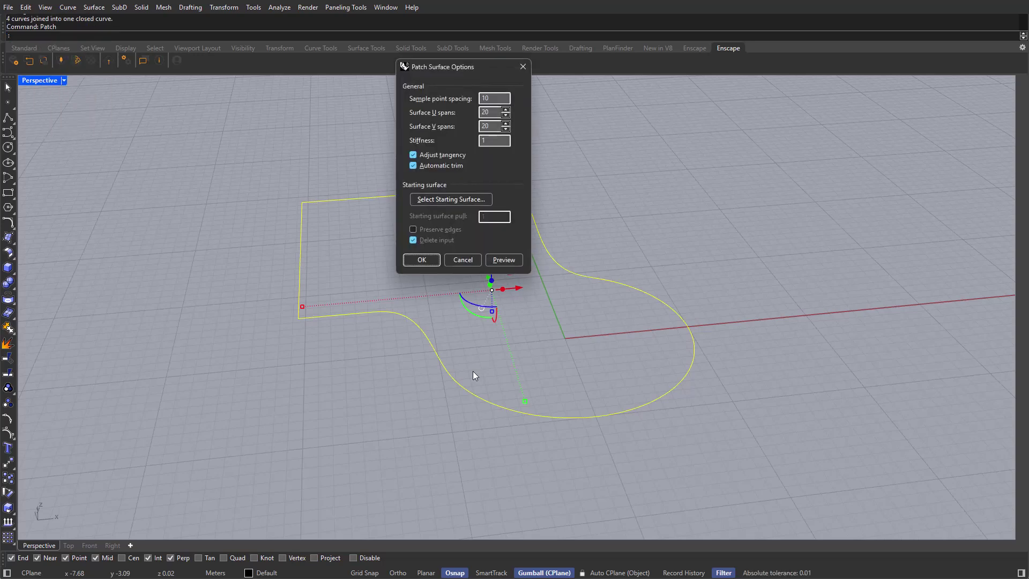
left_click(421, 259)
right_click_drag(578, 263, 363, 220)
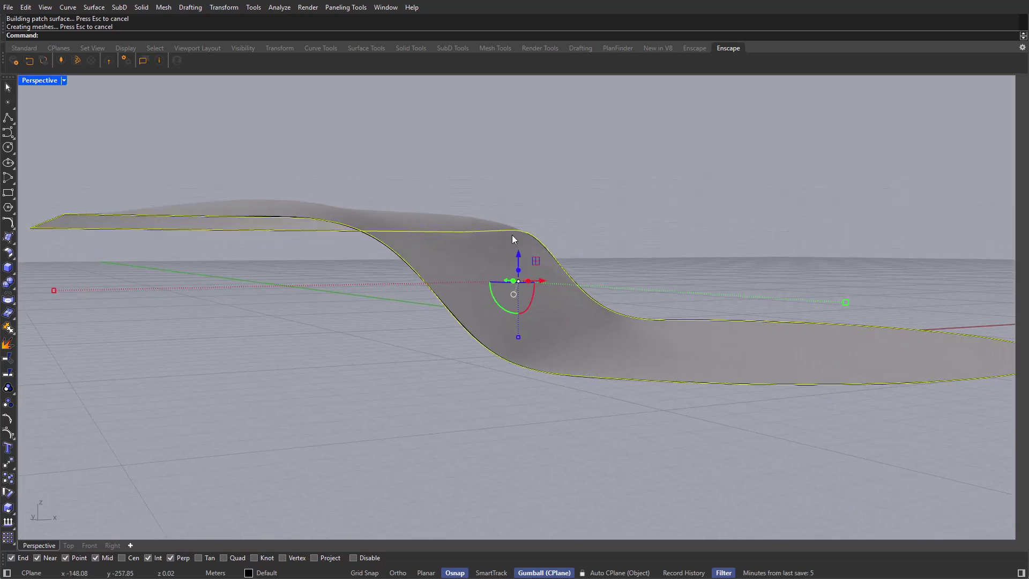
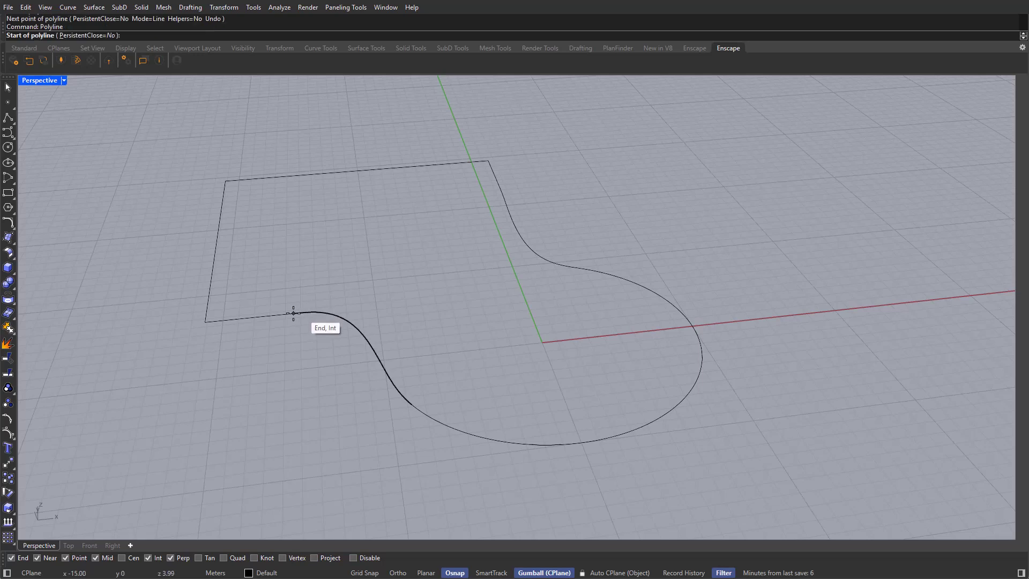
Draw a straight polyline across the outline, connecting the two points where the blends meet the raised square.
left_click(294, 312)
right_click_drag(303, 292, 314, 244)
scroll(314, 245, "down", 1)
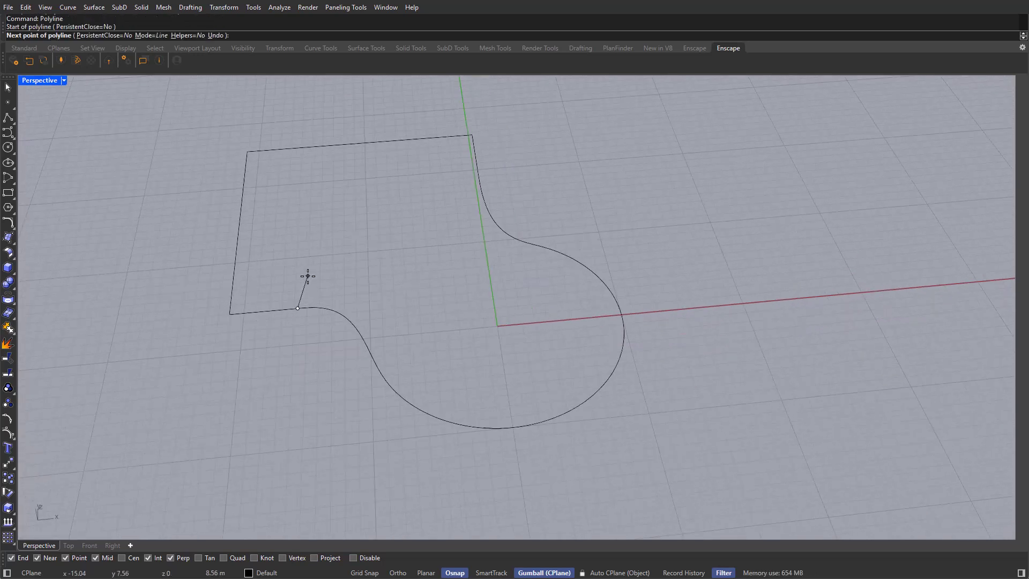
scroll(487, 172, "up", 4)
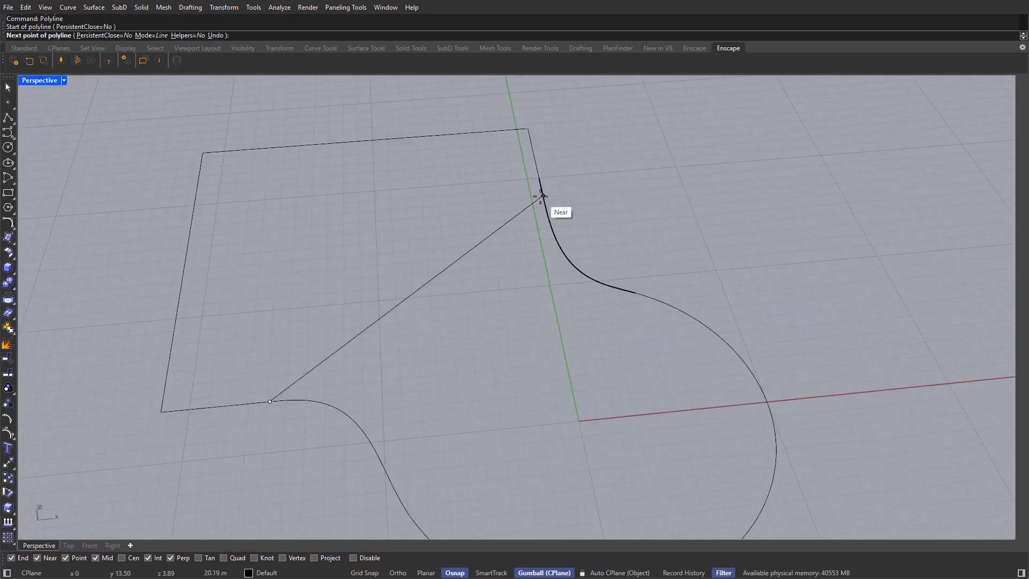
left_click(538, 179)
scroll(552, 180, "down", 2)
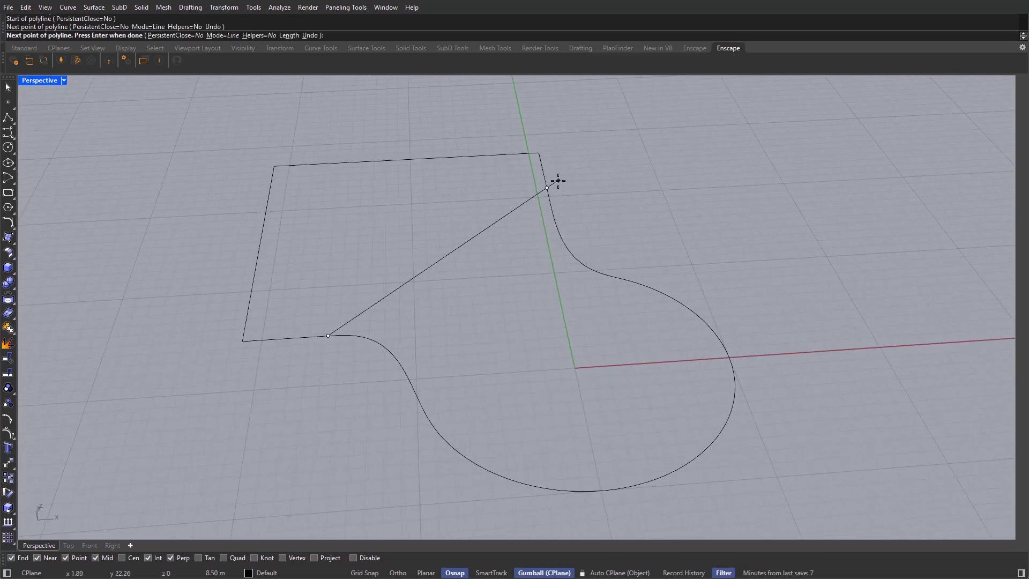
scroll(558, 181, "up", 3)
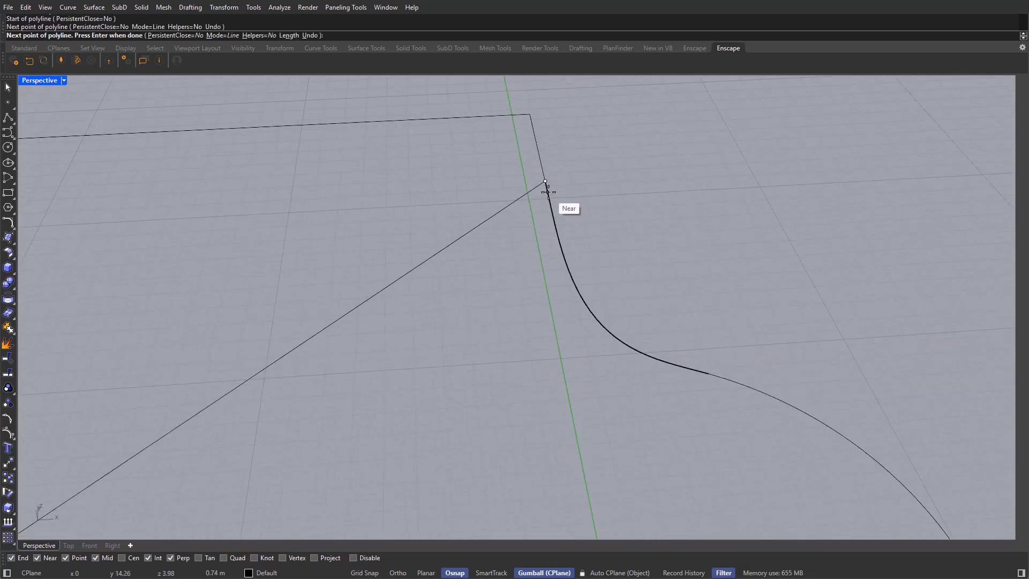
scroll(533, 184, "down", 5)
key("Return")
scroll(524, 231, "up", 2)
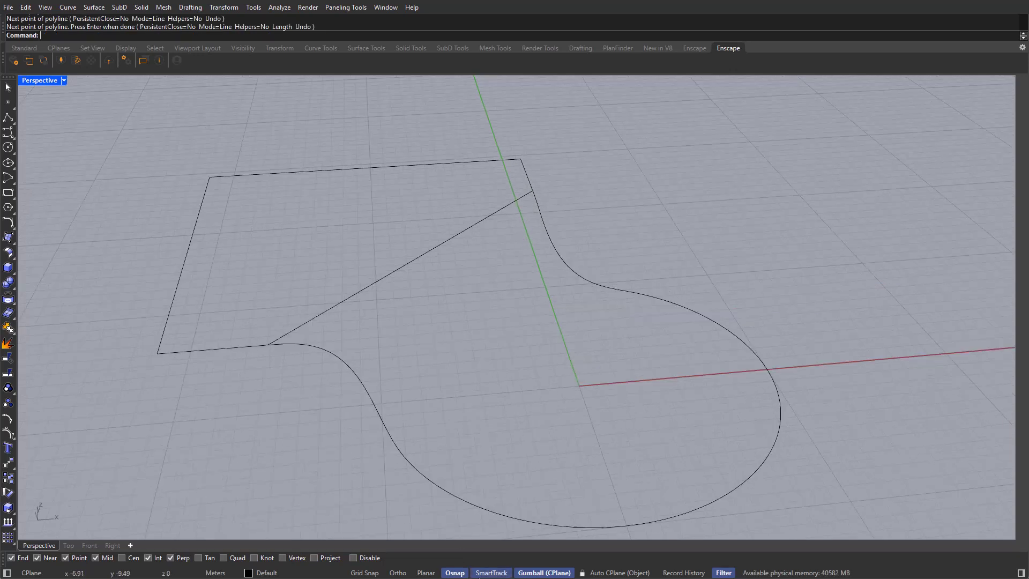
left_click(458, 573)
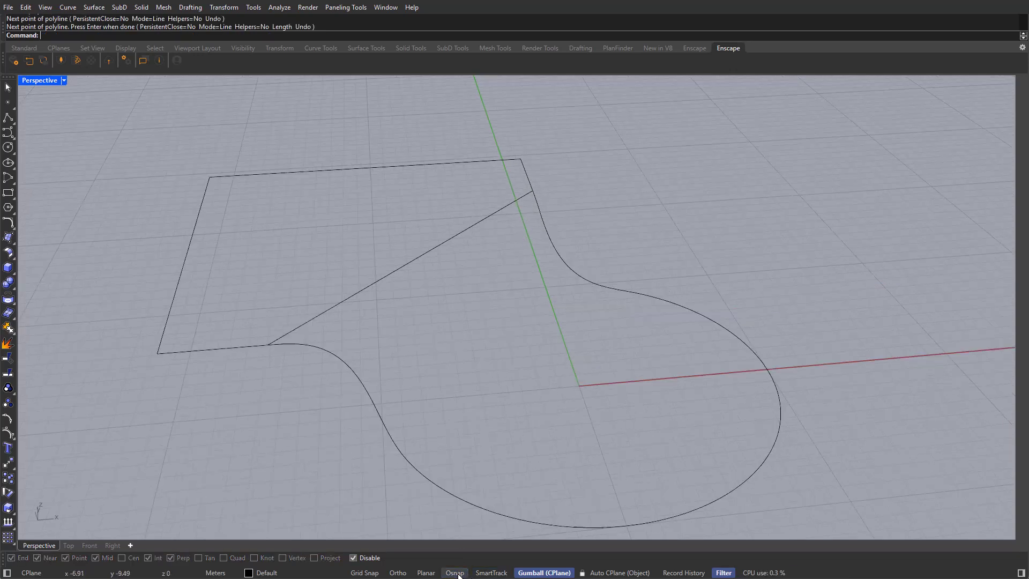
left_click(458, 573)
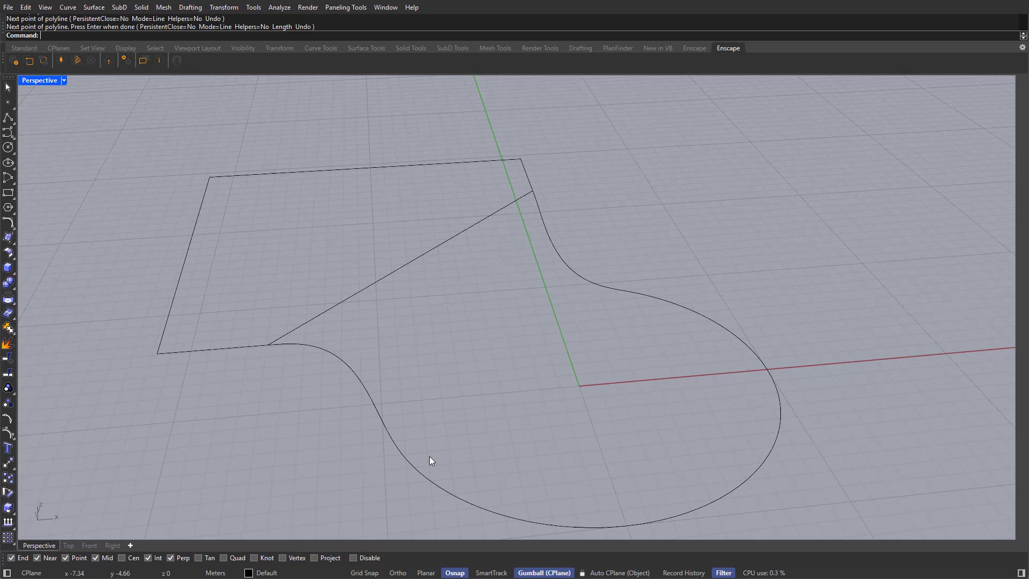
left_click(148, 558)
Draw a second straight polyline across the outline, connecting the two points where the blends meet the arc.
scroll(424, 390, "down", 4)
right_click(426, 403)
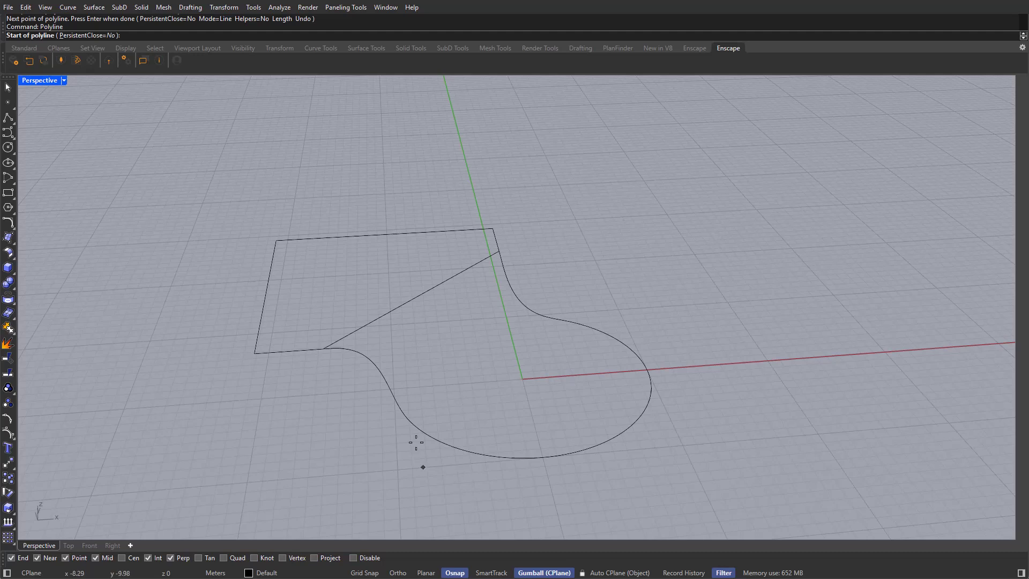
scroll(416, 442, "up", 2)
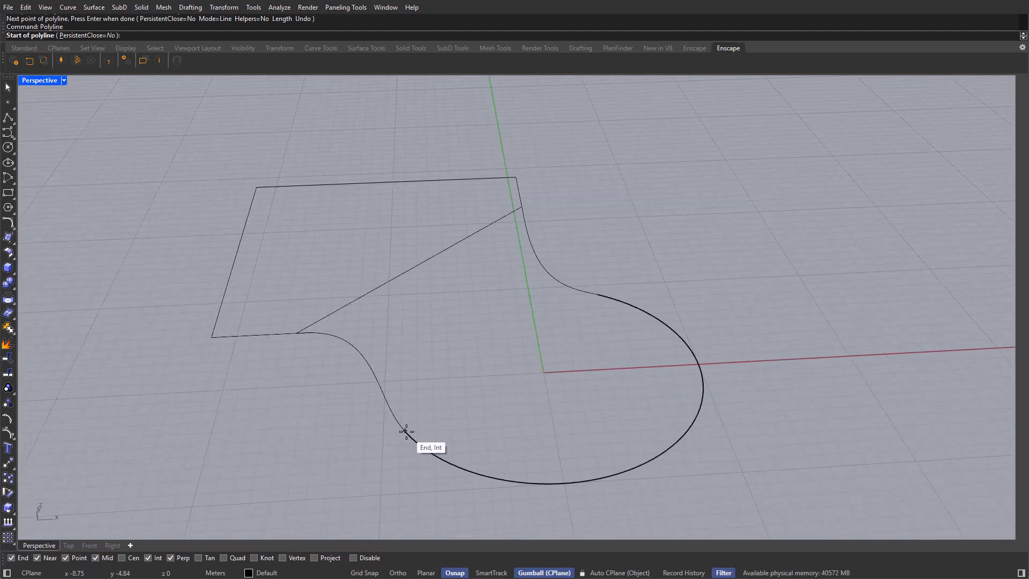
left_click(405, 431)
left_click(597, 294)
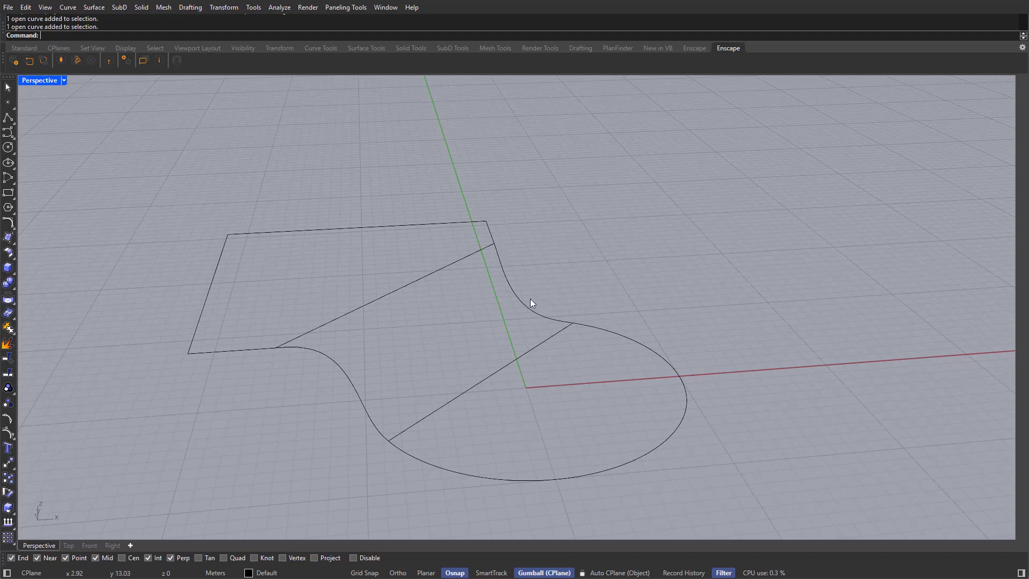
Create a Curve Network surface from the two blend curves and the two straight dividing lines, with position matching on all four edges.
right_click_drag(531, 303, 533, 275)
left_click(523, 279)
left_click(353, 394, "shift")
left_click(391, 289, "shift")
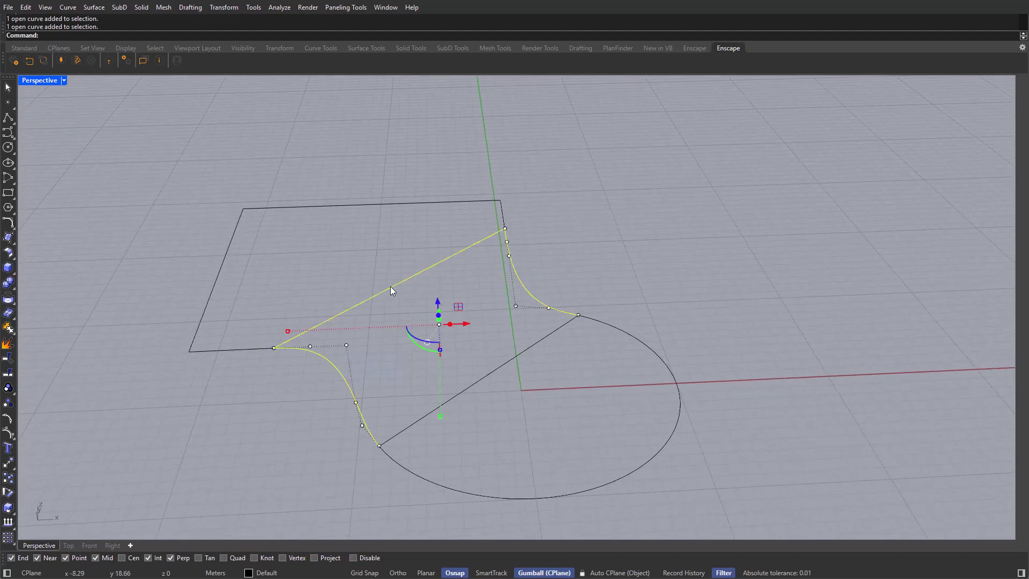
mouse_move(498, 372)
right_mouse_down()
mouse_move(455, 395)
mouse_move(495, 359)
mouse_move(482, 369)
right_mouse_up()
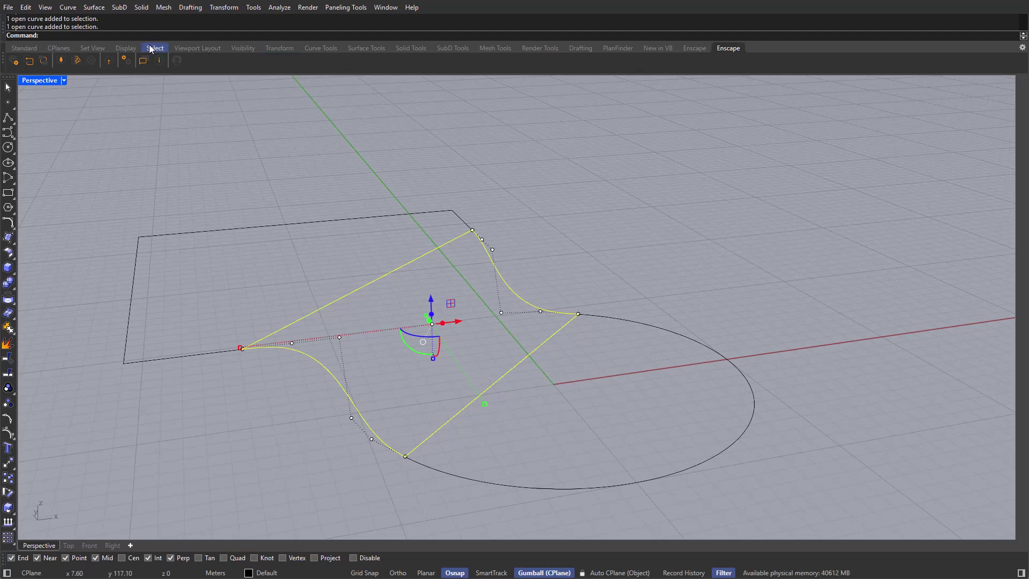
left_click(97, 8)
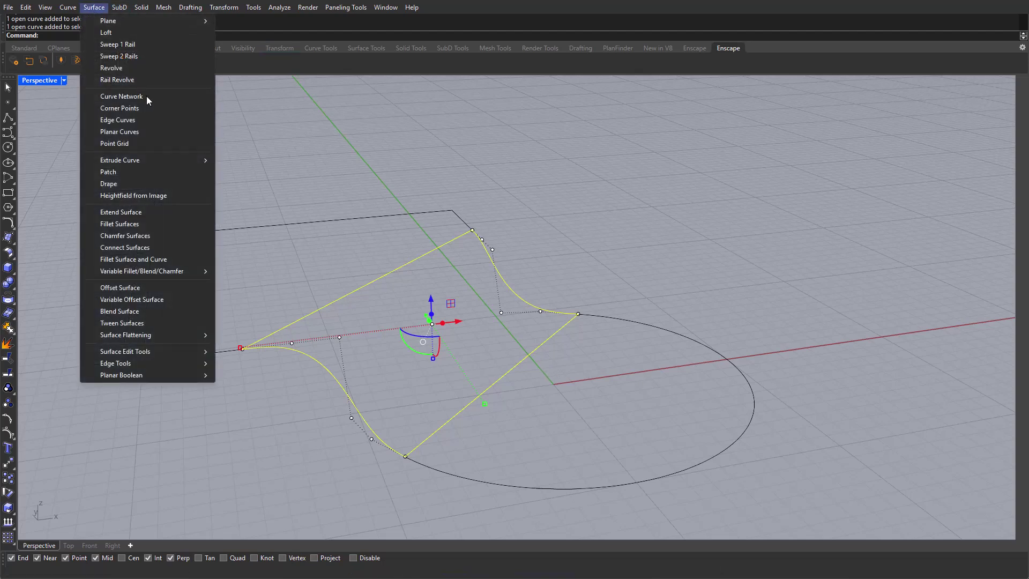
left_click(121, 97)
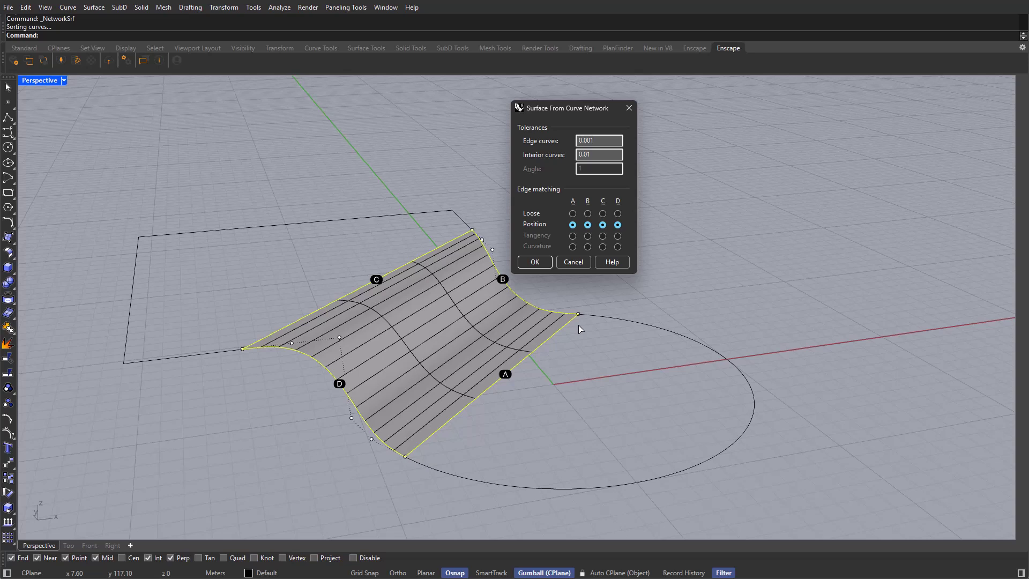
left_click(543, 263)
key("Escape")
left_click(458, 342)
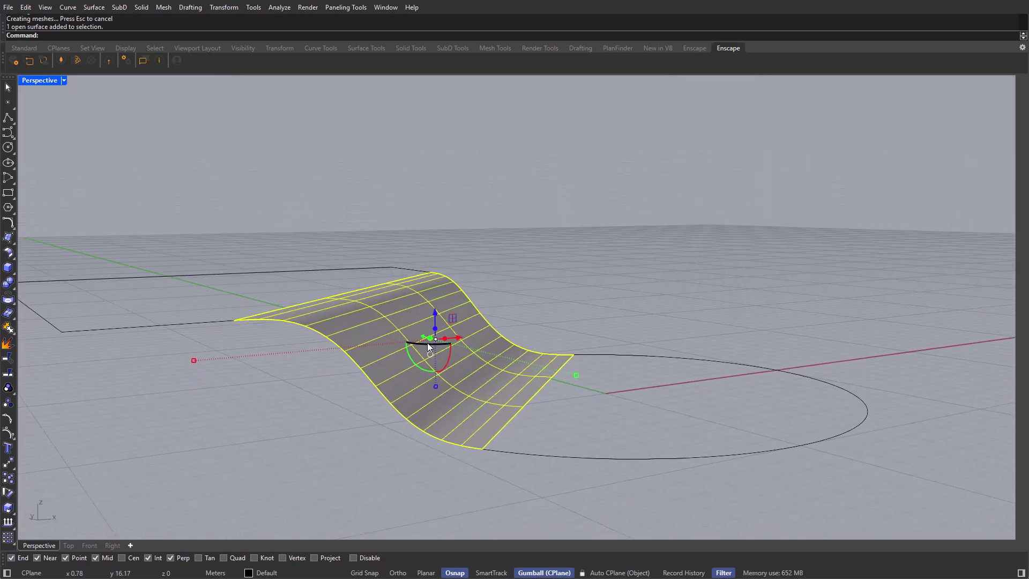
right_click_drag(426, 342, 606, 324)
scroll(465, 322, "down", 6)
left_click(606, 324)
left_click(637, 317)
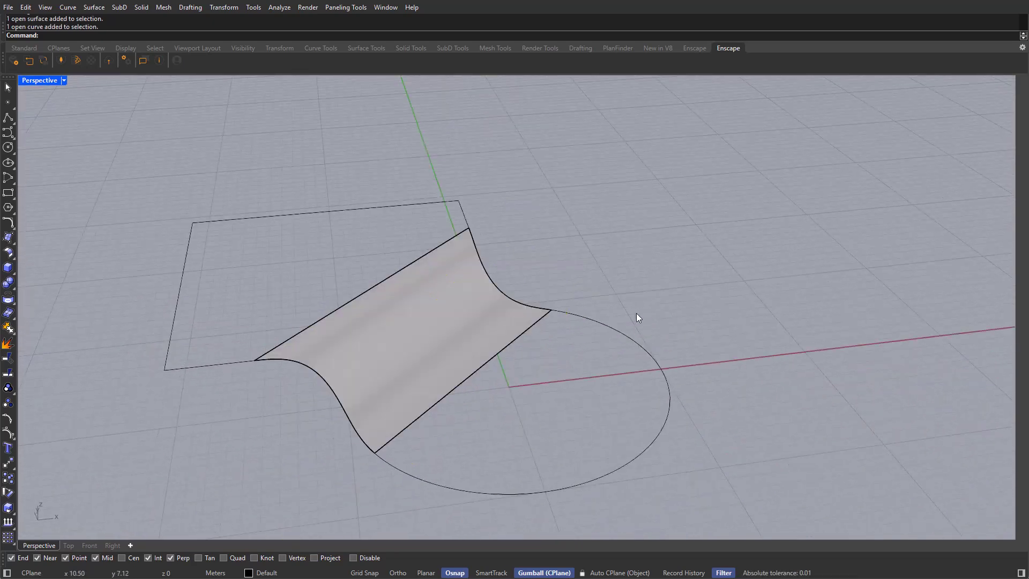
Select the ground-level arc and the straight line connecting its ends, and join them into one closed curve.
left_click(599, 322)
left_click(498, 354, "shift")
key("Escape")
left_click(502, 352)
left_click(541, 382)
right_click_drag(593, 381, 556, 323)
key("Return")
Create a planar surface (PlanarSrf) from the closed arc-and-line curve on the ground.
type("P")
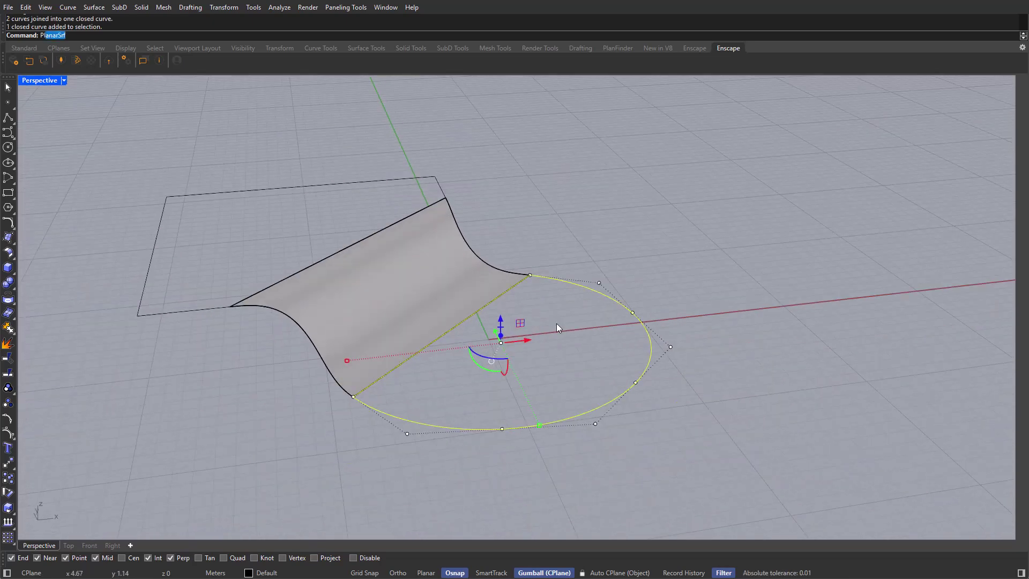
type("lanar")
key("BackSpace")
type("rSrf")
key("Return")
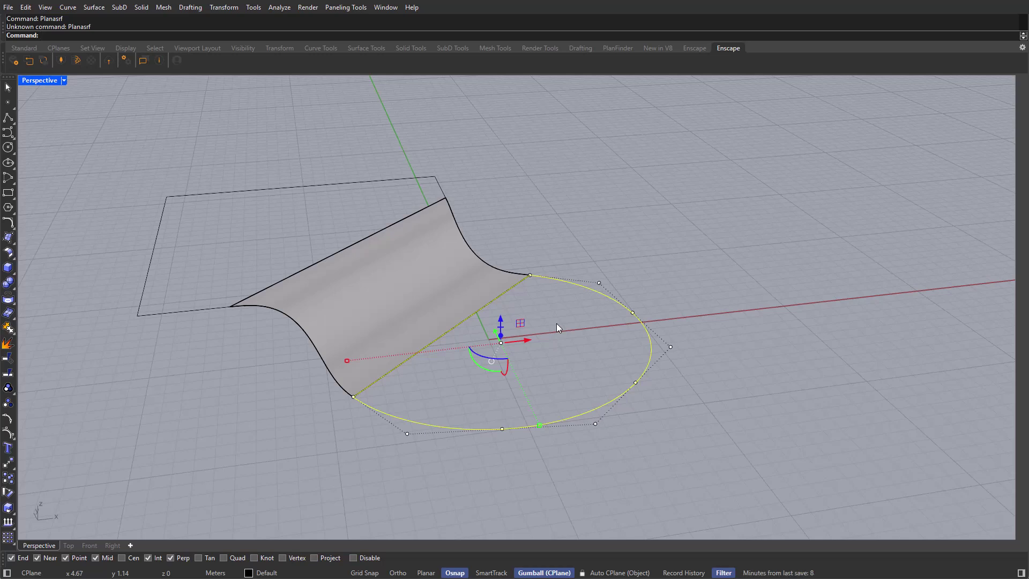
right_click_drag(557, 324, 612, 354, "shift")
Select the raised open square and the straight line across its opening, and join them into one closed curve.
left_click(411, 164)
left_click(384, 201)
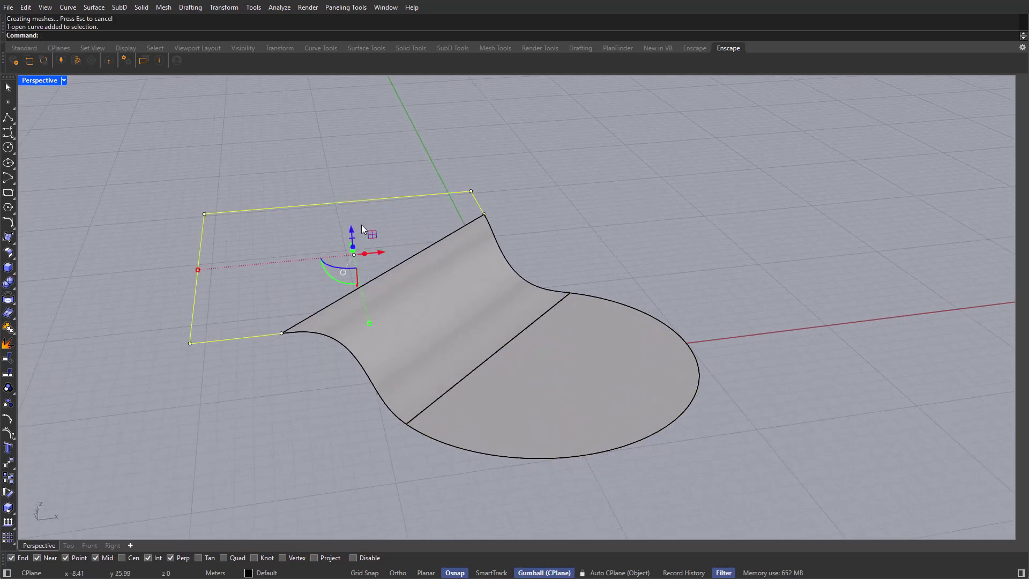
left_click(401, 262)
key("Return")
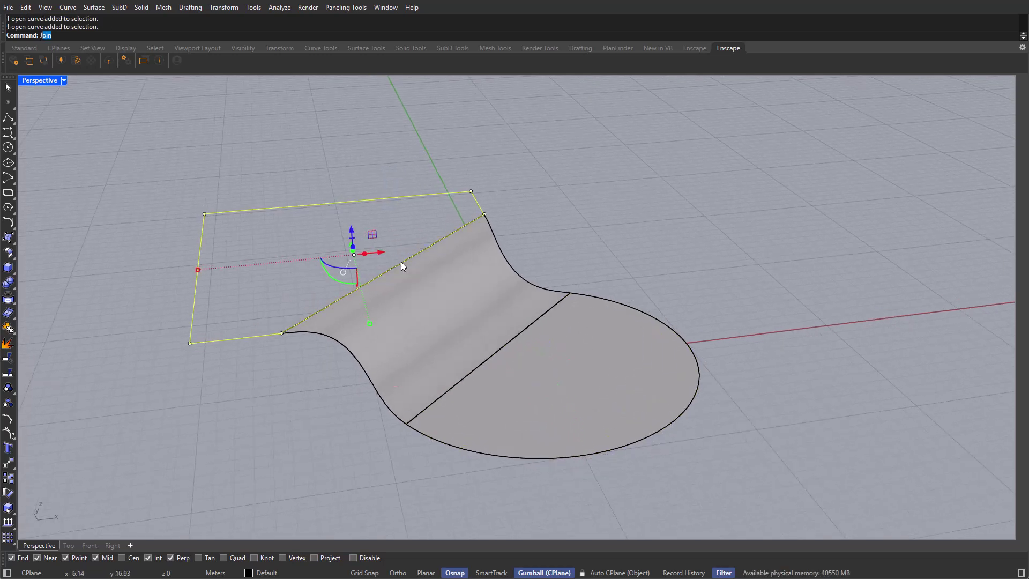
type("Join")
key("Return")
Create a planar surface (PlanarSrf) from the closed curve of the raised square.
type("Planar")
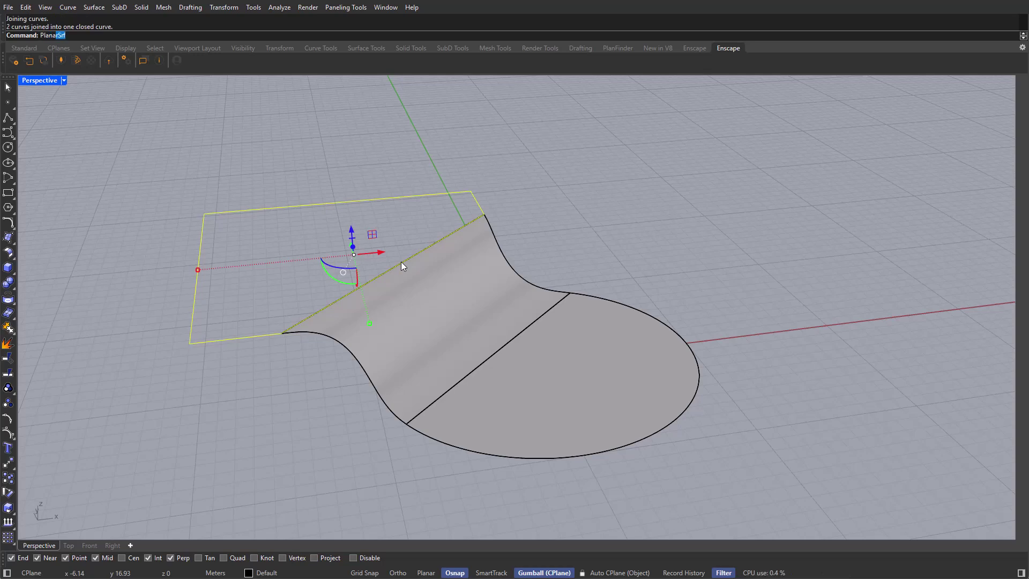
key("Return")
scroll(315, 336, "up", 2)
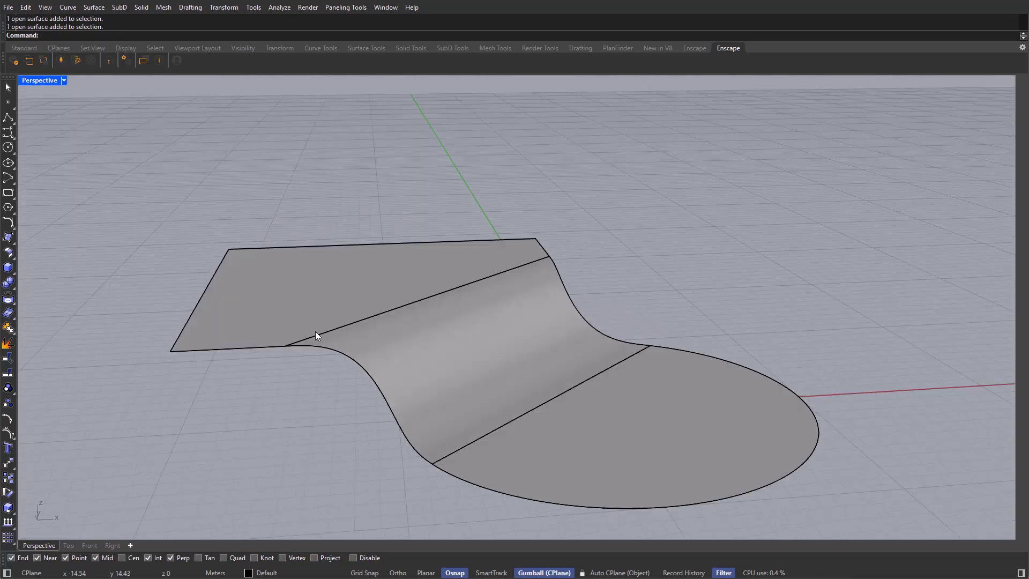
mouse_move(342, 316)
right_mouse_down()
mouse_move(351, 330)
mouse_move(347, 299)
right_mouse_up()
scroll(347, 299, "down", 2)
Select the raised surface, the curved network surface and the ground surface, and join them into one polysurface.
left_click(347, 299)
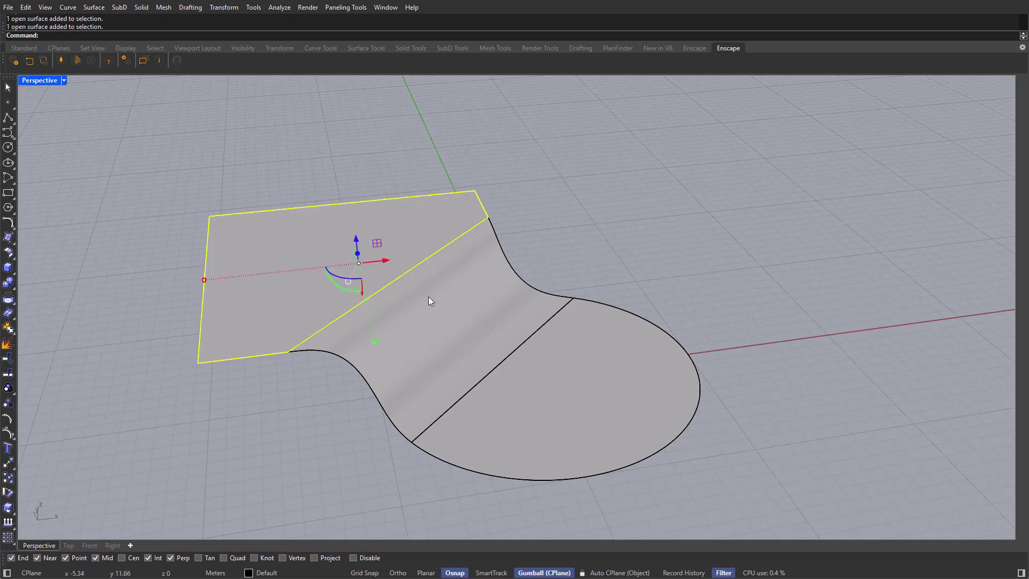
left_click(429, 299, "shift")
left_click(575, 391, "shift")
right_click_drag(574, 394, 568, 390)
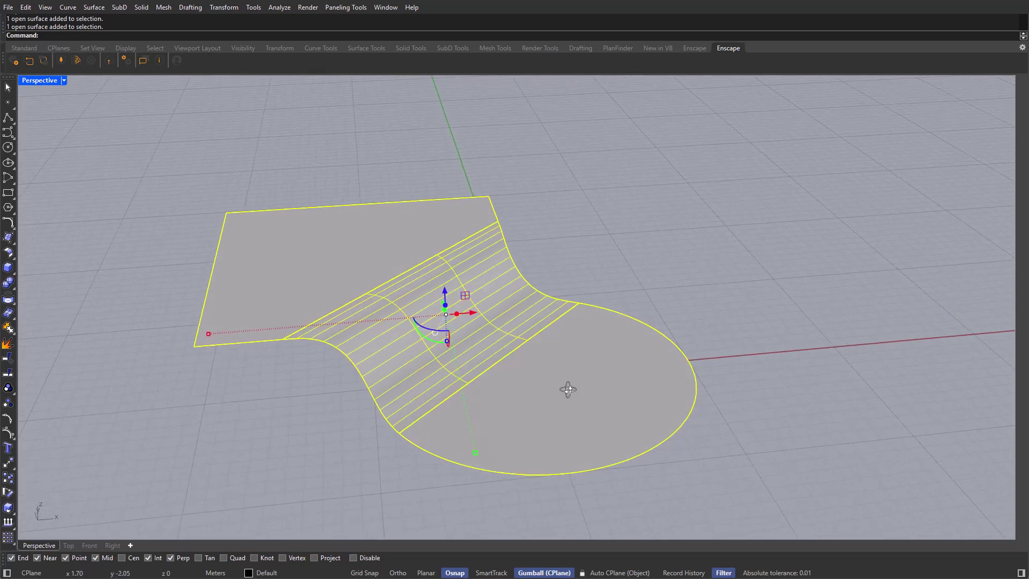
key("Return")
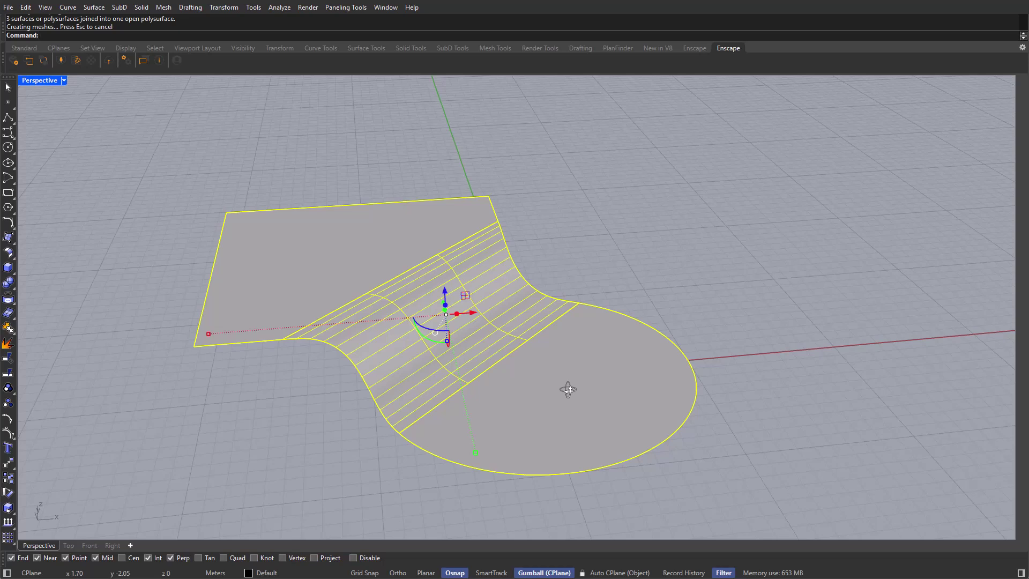
key("Escape")
Undo the last gumball move.
right_click_drag(568, 390, 507, 354)
left_click(507, 354)
scroll(506, 353, "down", 4)
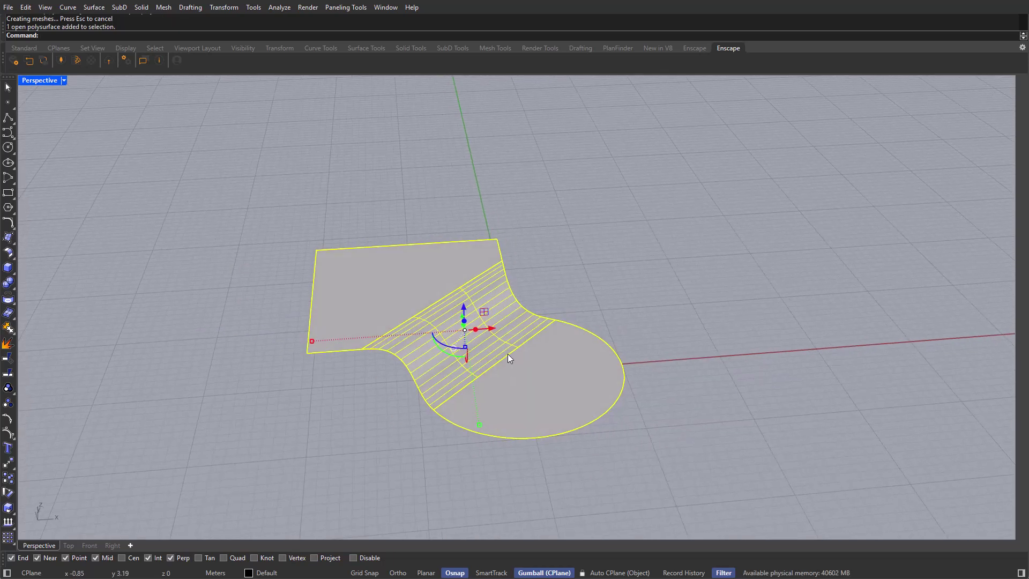
scroll(512, 356, "up", 2)
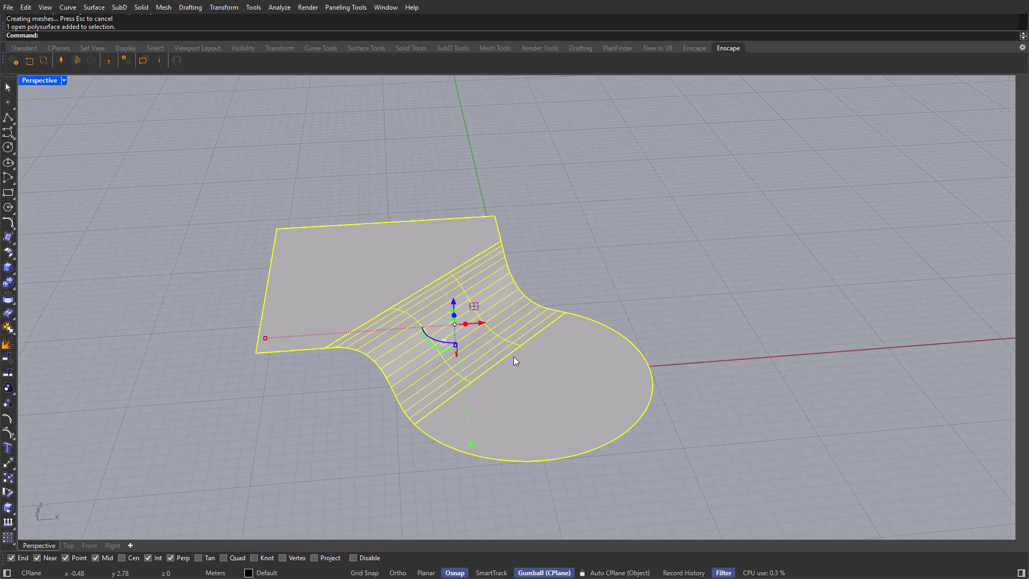
key("ctrl+z")
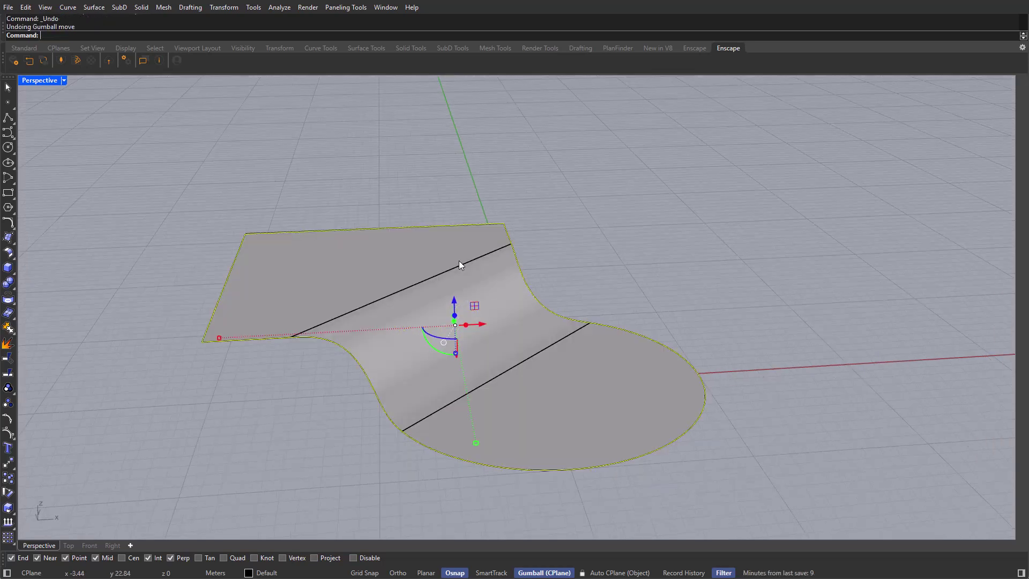
Offset the closed outline curve inward by 3 m with sharp corners.
right_click_drag(459, 265, 460, 286)
type("etSrf")
key("Return")
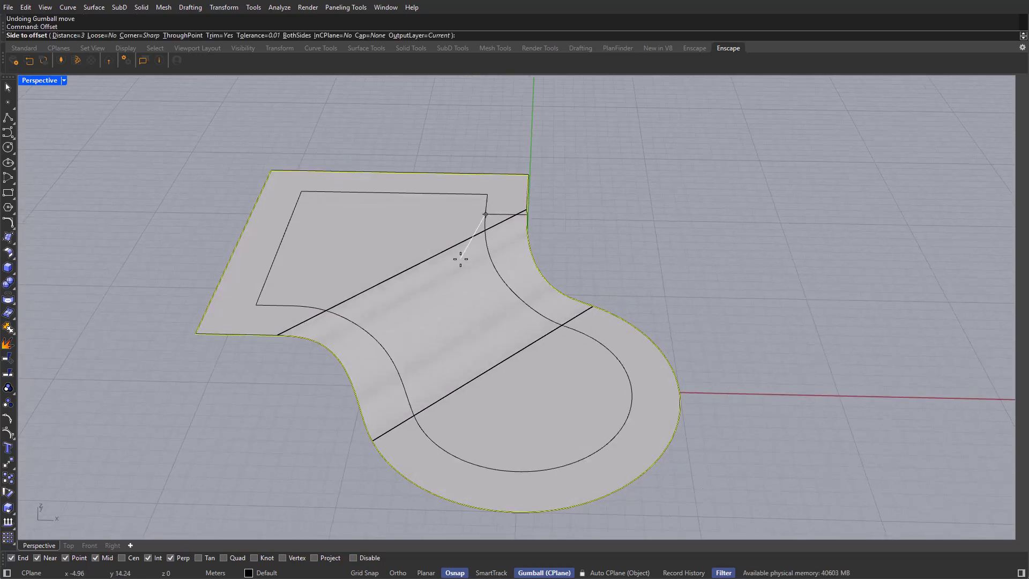
type("3")
key("Return")
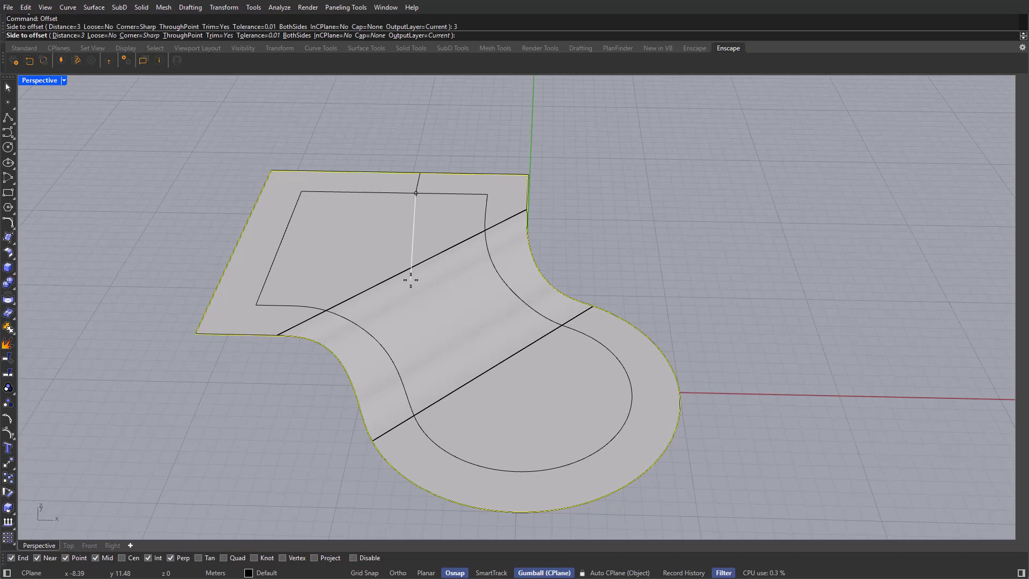
left_click(410, 279)
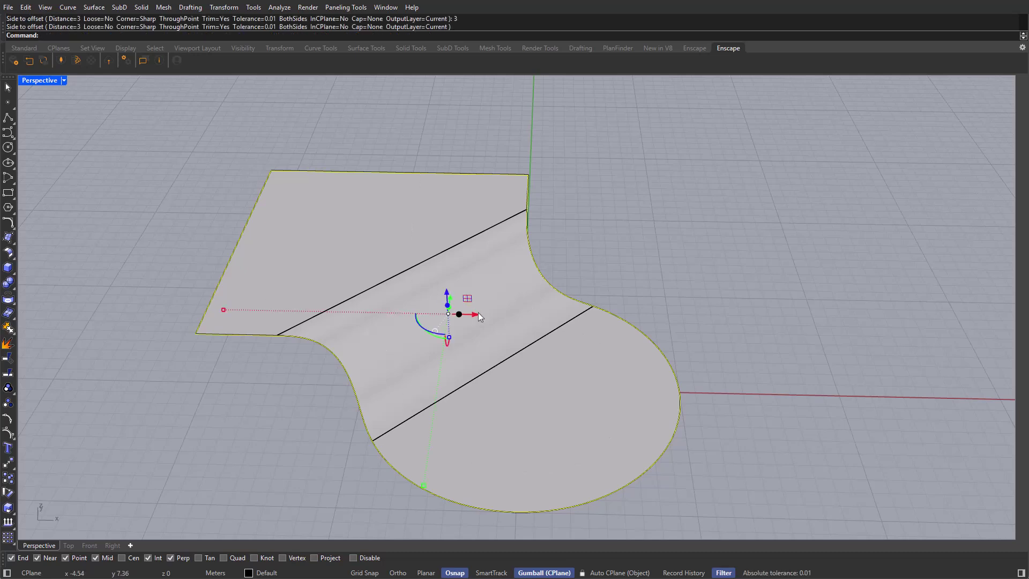
Move the inward offset curve straight up so it floats above the polysurface.
left_click(522, 316)
right_click_drag(522, 316, 451, 311)
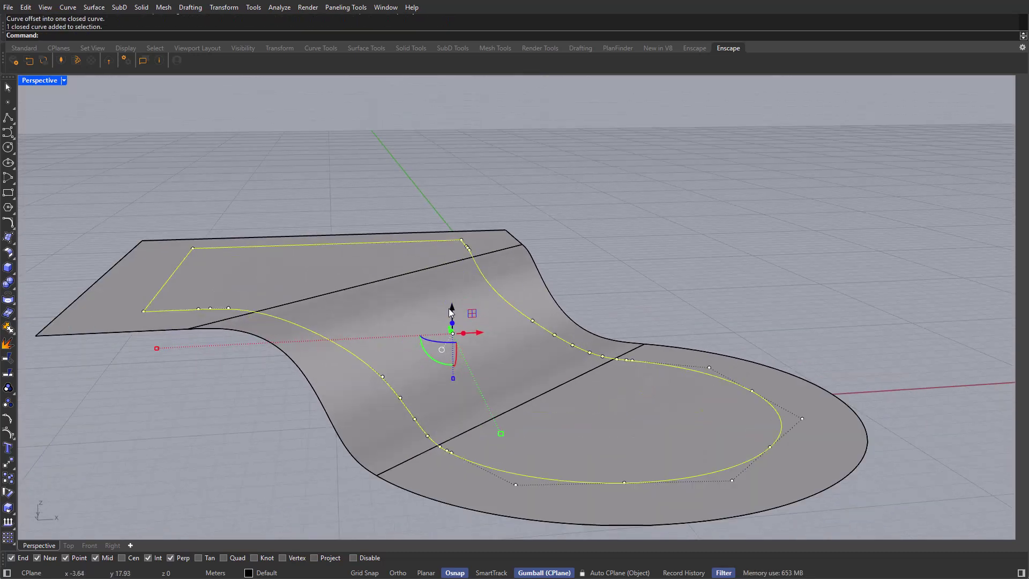
left_click_drag(451, 309, 451, 213)
right_click_drag(450, 213, 432, 234)
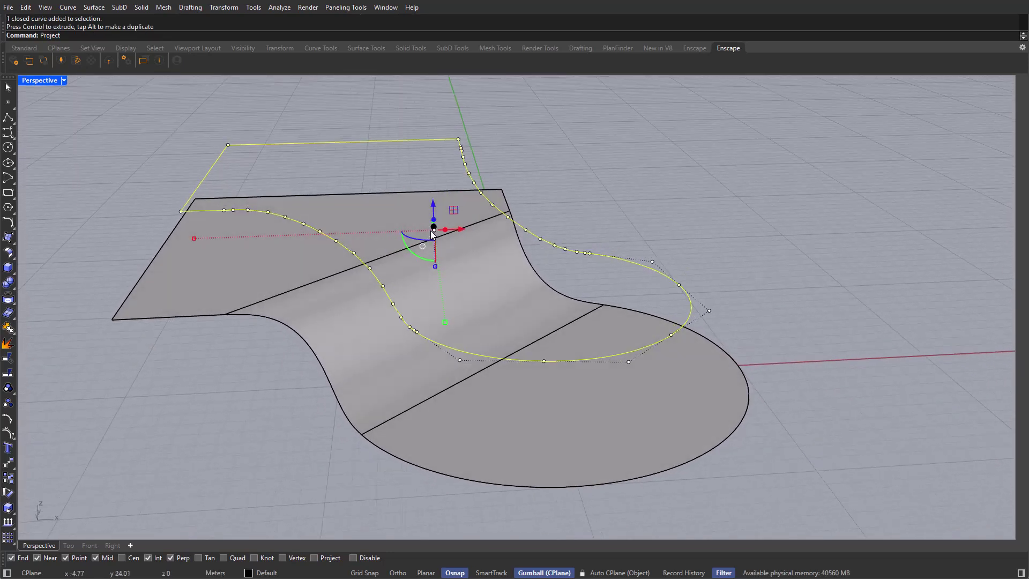
Project the floating offset curve onto the polysurface in the CPlaneZ direction and delete the floating original.
type("Project")
key("Return")
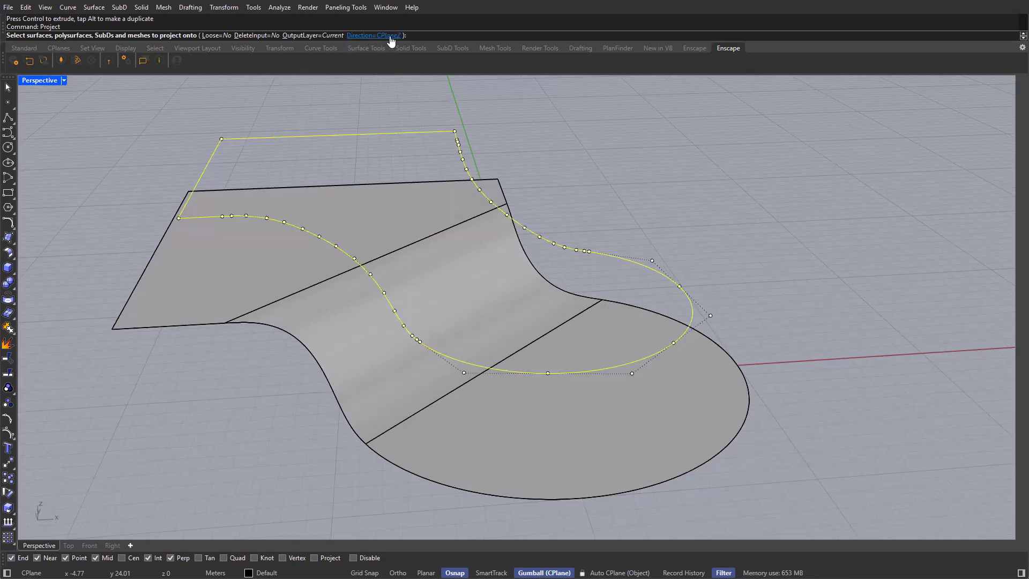
right_click_drag(400, 91, 406, 244)
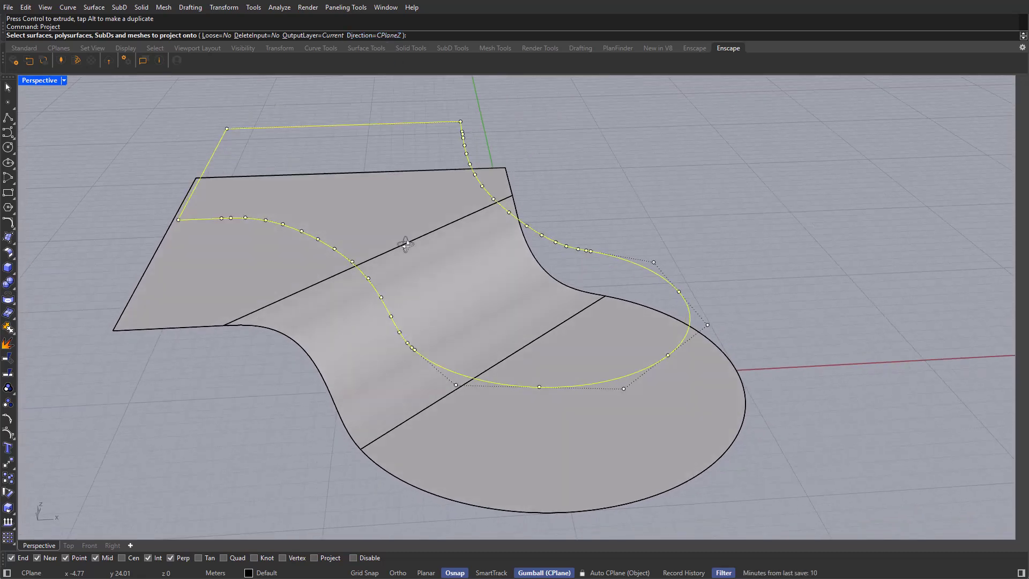
left_click(406, 247)
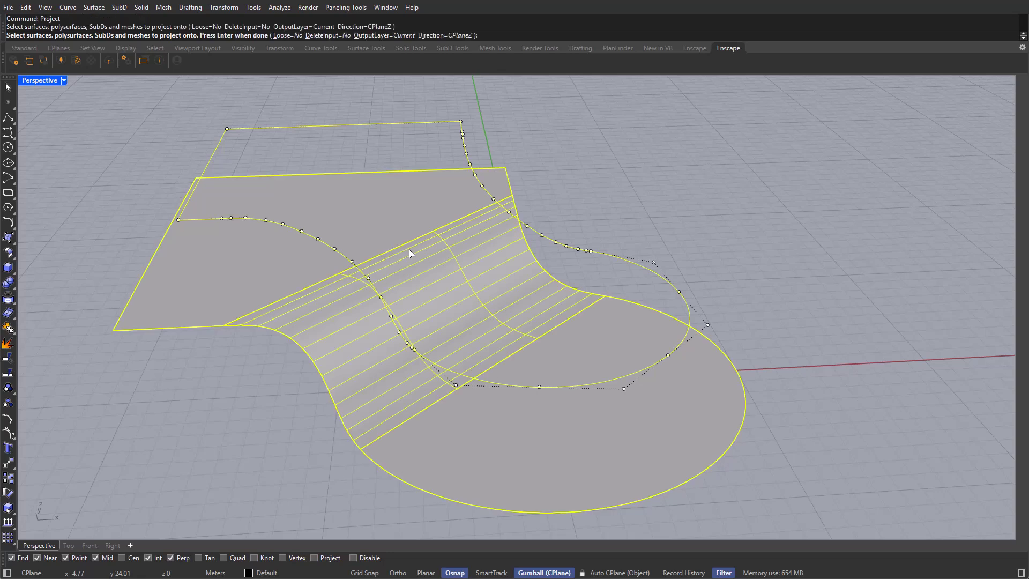
key("Return")
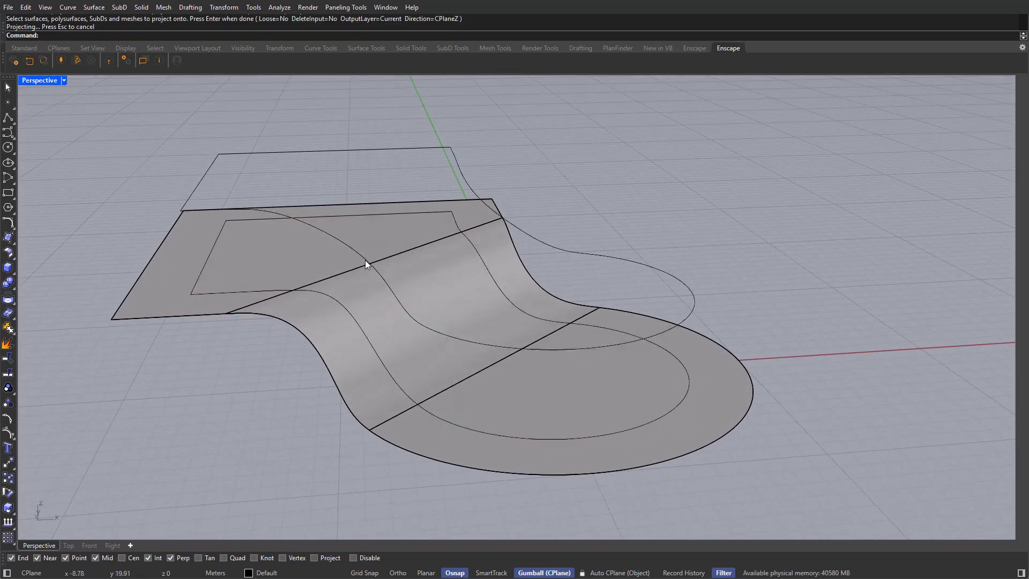
left_click(406, 275)
key("Delete")
Split the polysurface using the projected inner curve as the cutting object.
right_click_drag(437, 299, 445, 302)
left_click(445, 302)
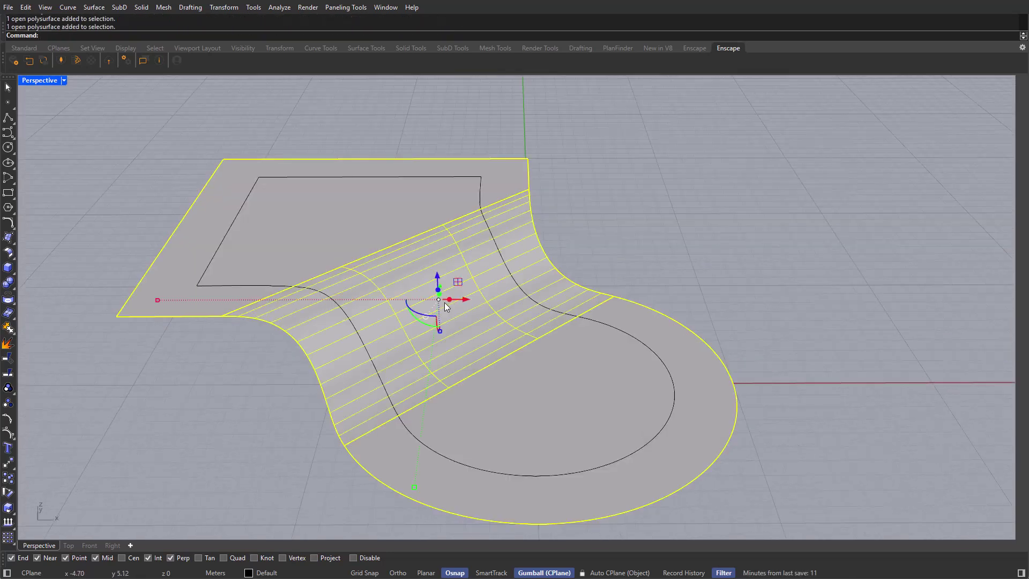
key("Return")
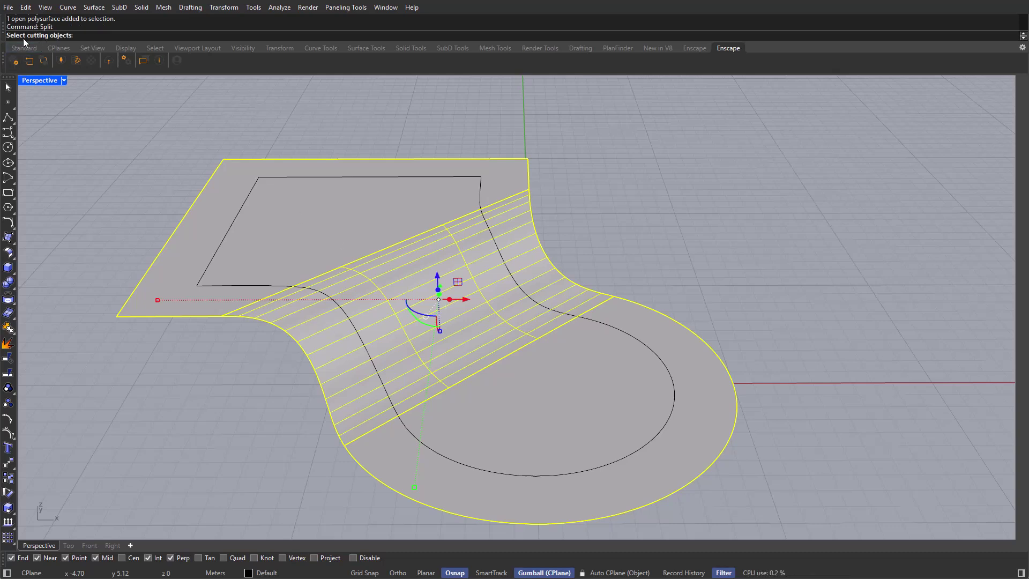
left_click(220, 285)
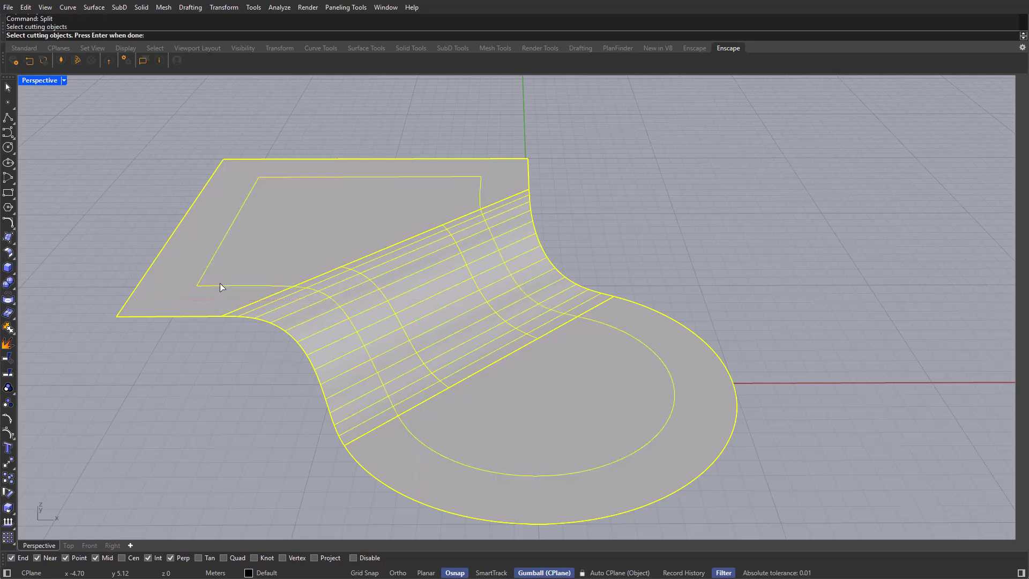
key("Return")
Delete the inner piece of the split polysurface, keeping the outer band.
right_click_drag(545, 368, 515, 385)
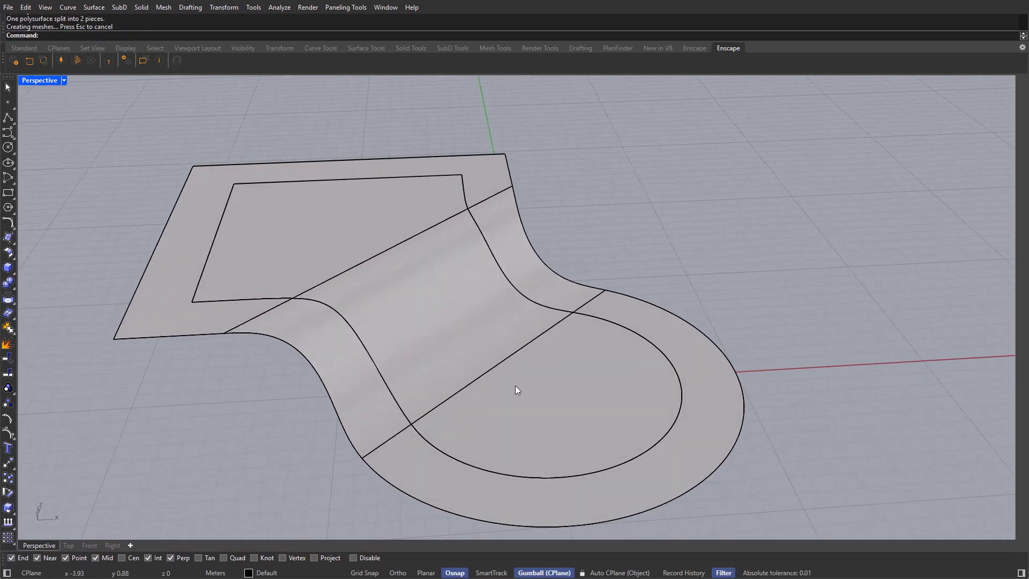
left_click(468, 354)
key("Delete")
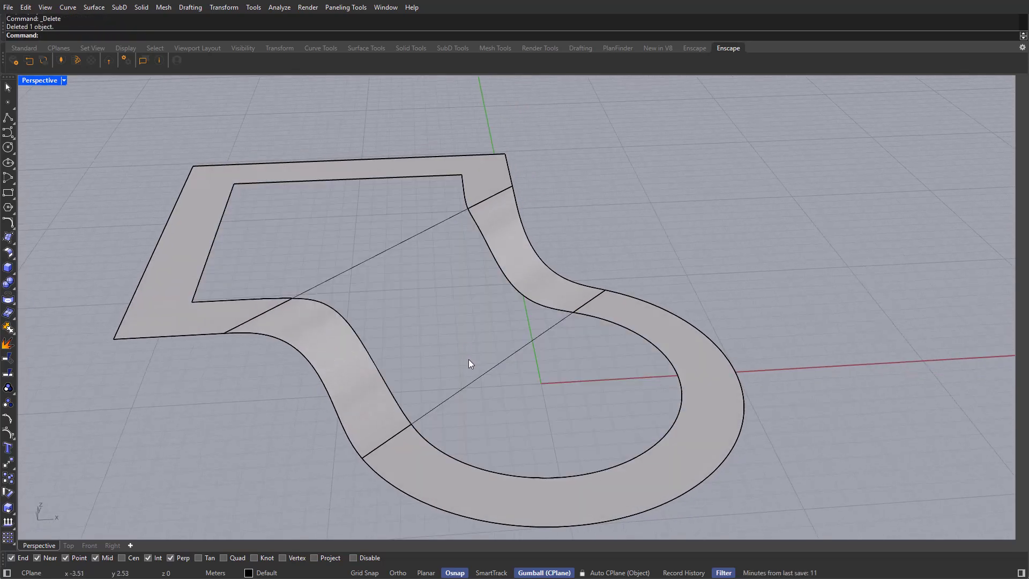
Select the two leftover straight lines crossing the opening and delete them.
right_click_drag(495, 388, 504, 376)
left_click(494, 365)
left_click_drag(427, 292, 336, 224, "shift")
key("Delete")
right_click_drag(475, 349, 438, 335)
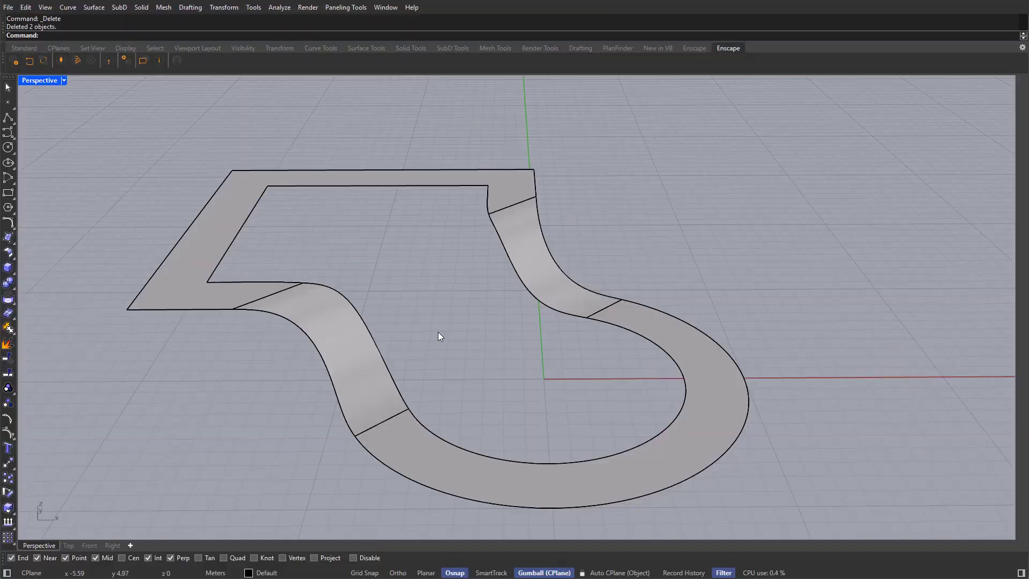
right_click_drag(439, 333, 406, 321)
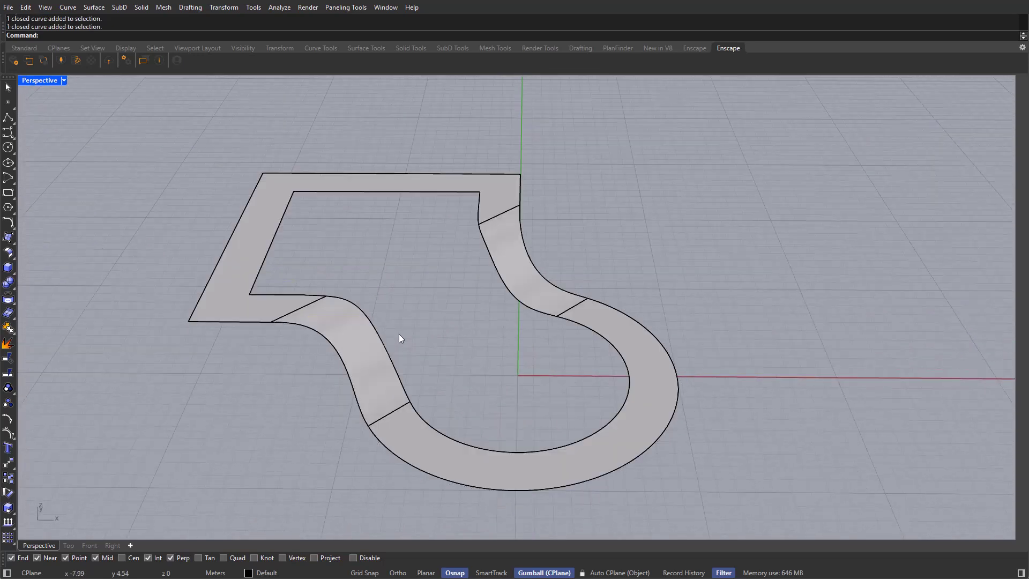
right_click_drag(399, 333, 388, 346)
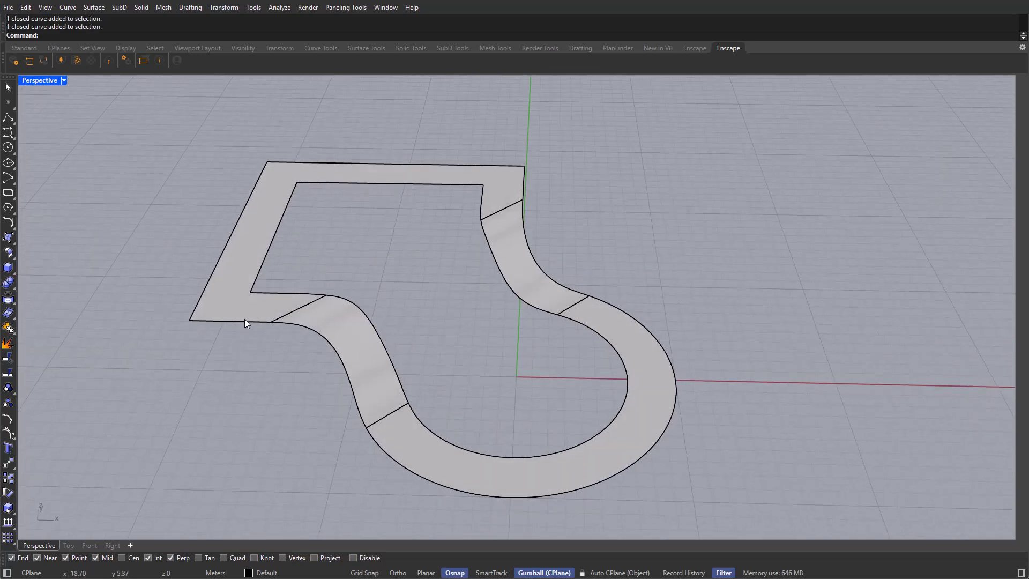
Split the closed outer boundary curve using the two seam lines at the feet of the ramps as cutting objects.
left_click(240, 322)
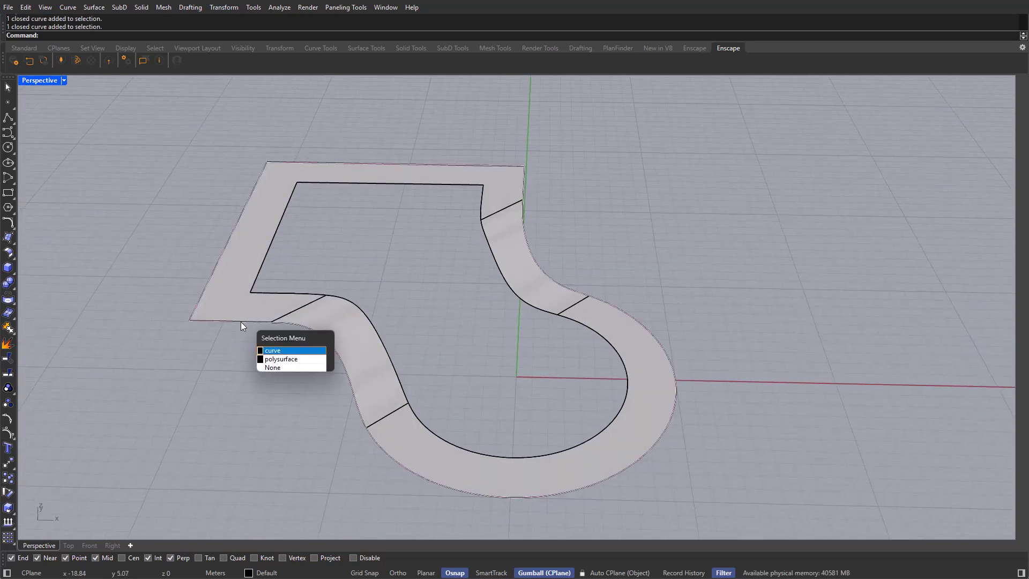
left_click(272, 350)
right_click_drag(452, 294, 431, 300)
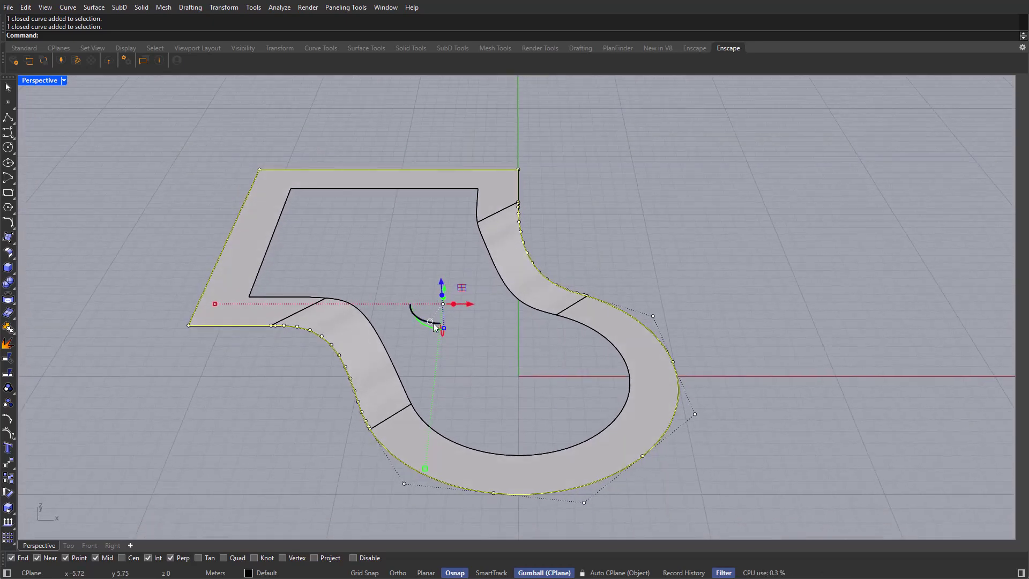
scroll(364, 430, "up", 1)
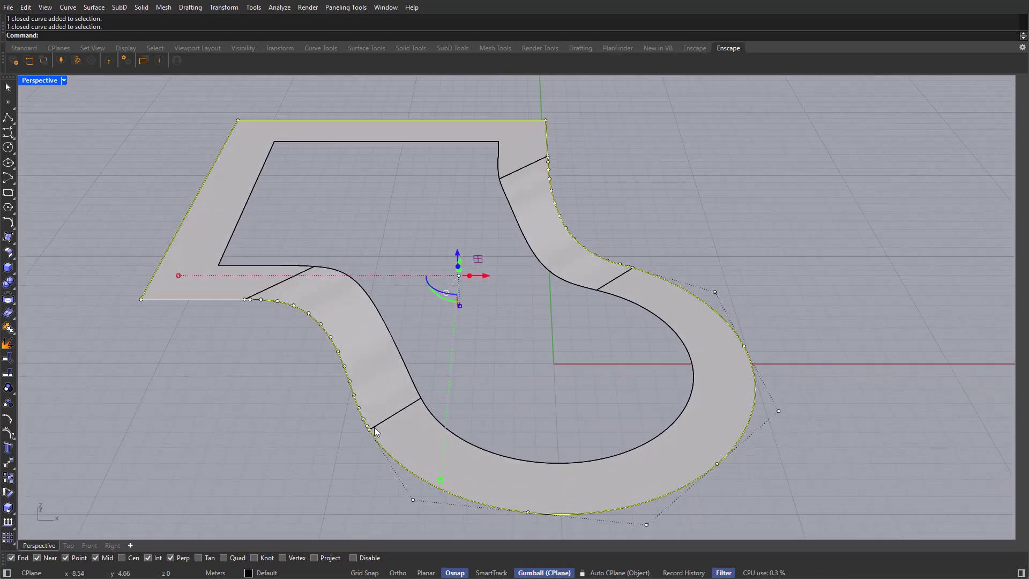
scroll(391, 396, "up", 3)
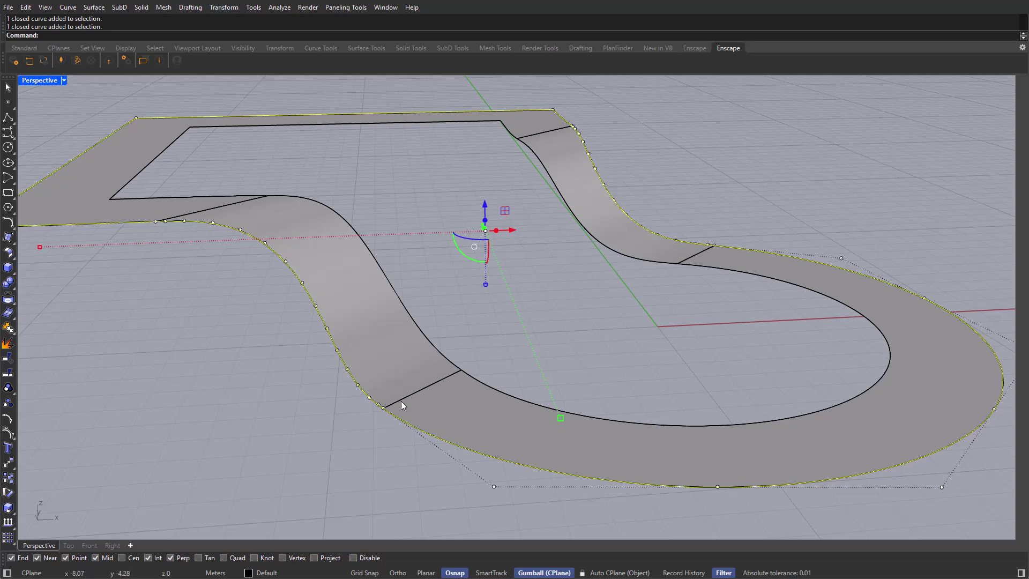
scroll(416, 385, "down", 6)
right_click_drag(420, 355, 408, 380)
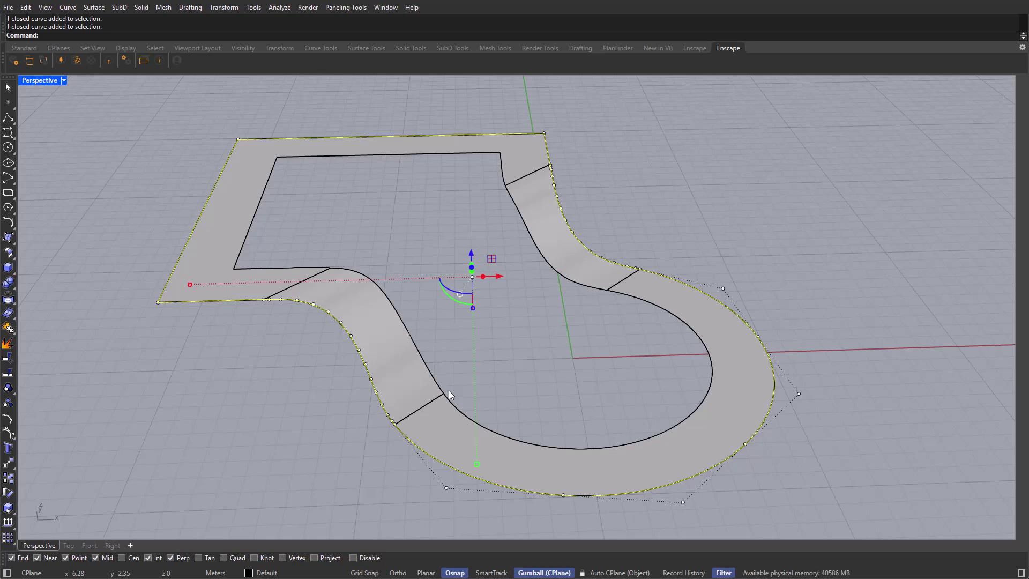
key("Return")
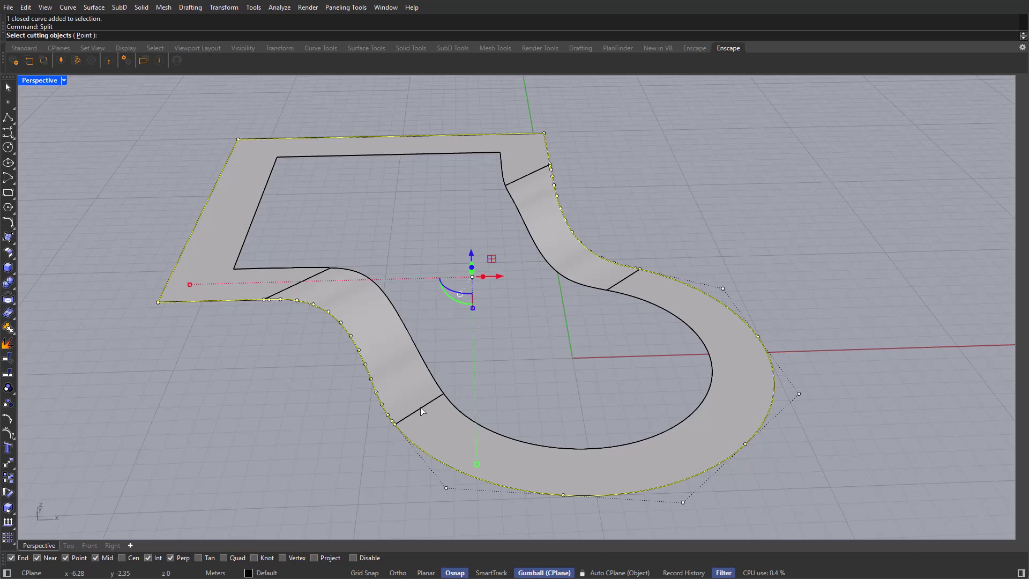
scroll(417, 423, "up", 5)
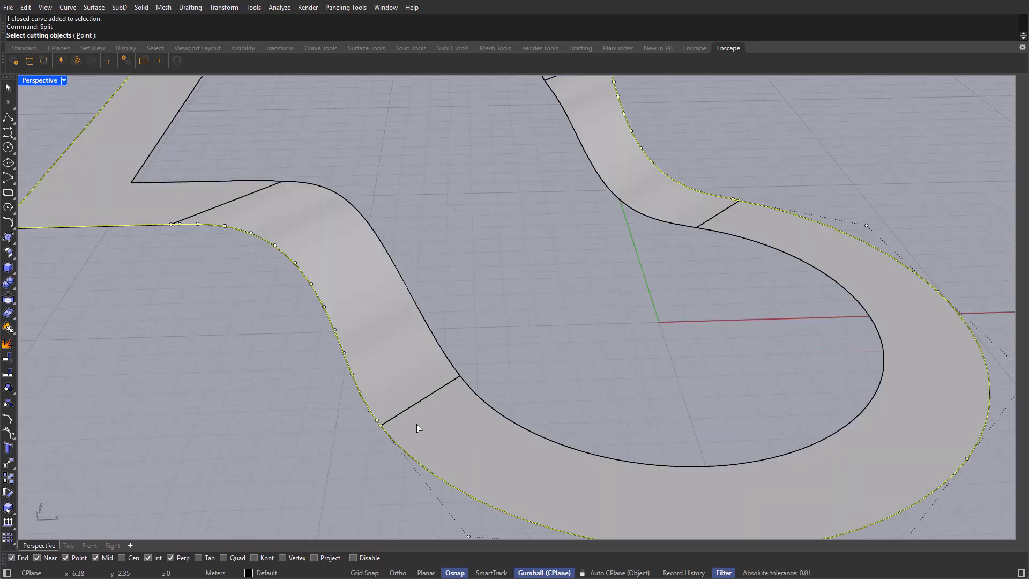
left_click(389, 414)
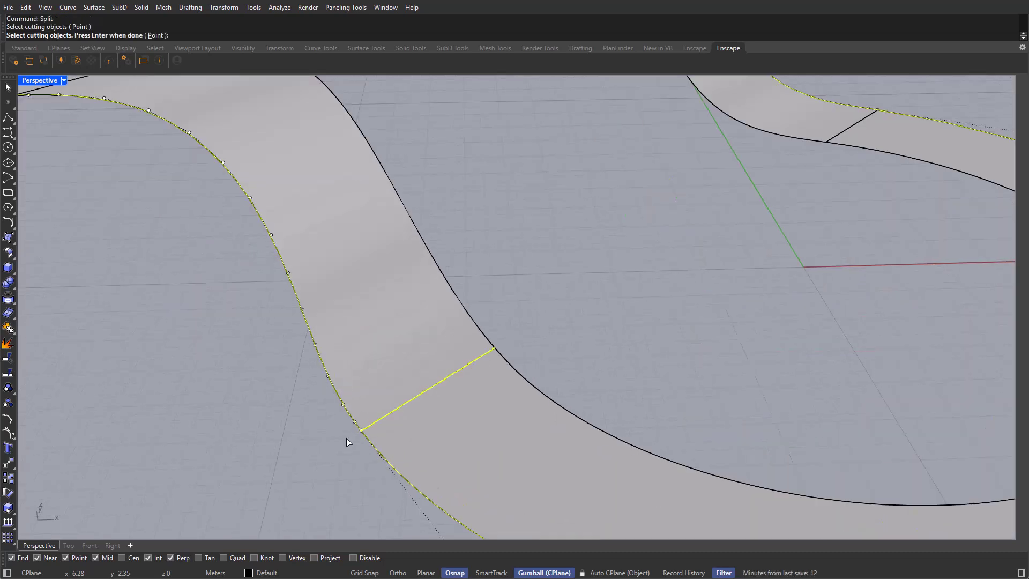
scroll(403, 410, "down", 5)
scroll(601, 287, "up", 5)
scroll(555, 341, "down", 2)
left_click(551, 337)
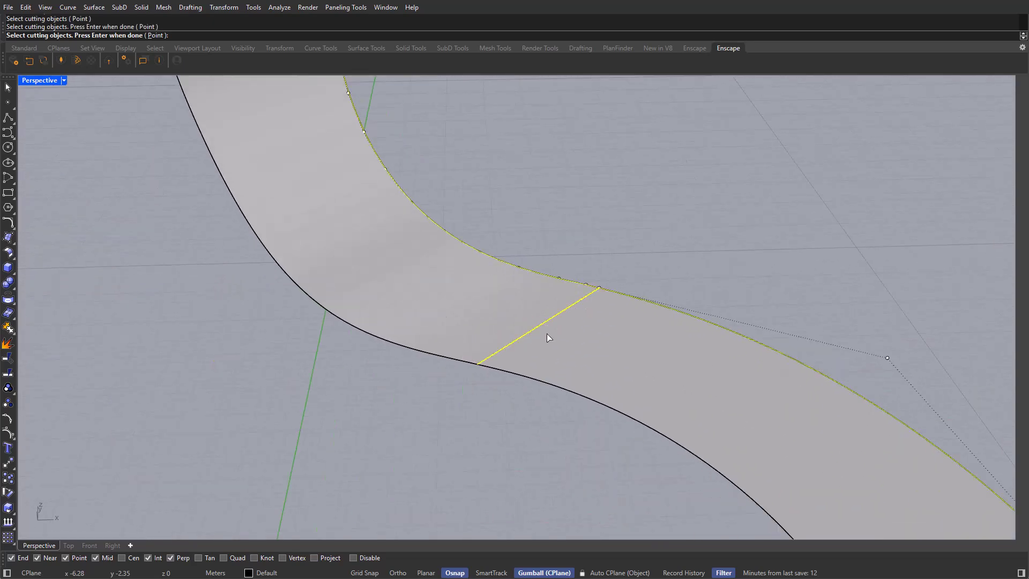
scroll(547, 333, "down", 5)
key("Return")
Extrude the outer curve piece running along both ramps and the raised square vertically upward into a wall.
left_click(541, 303)
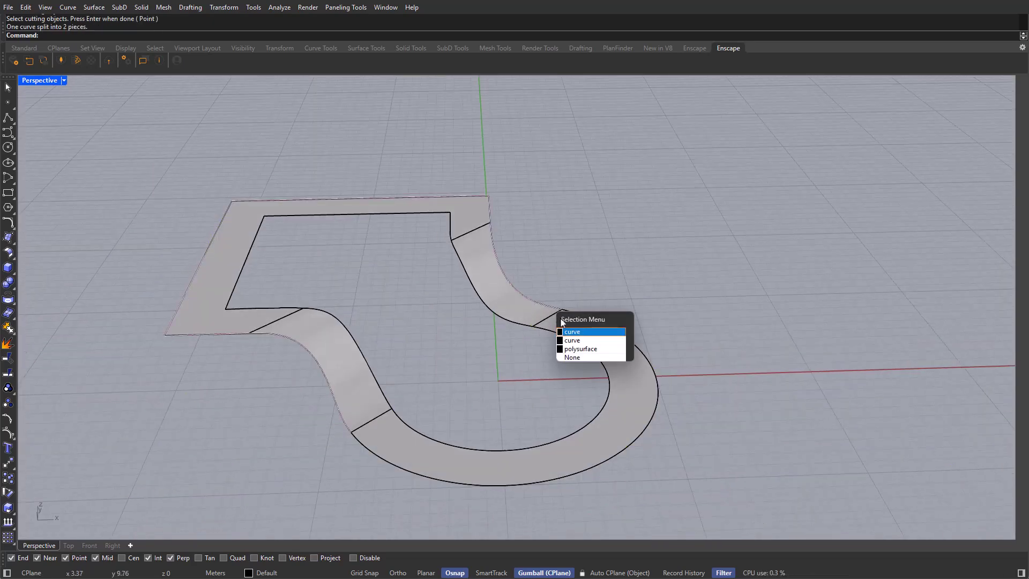
left_click(572, 334)
right_click_drag(444, 324, 339, 374)
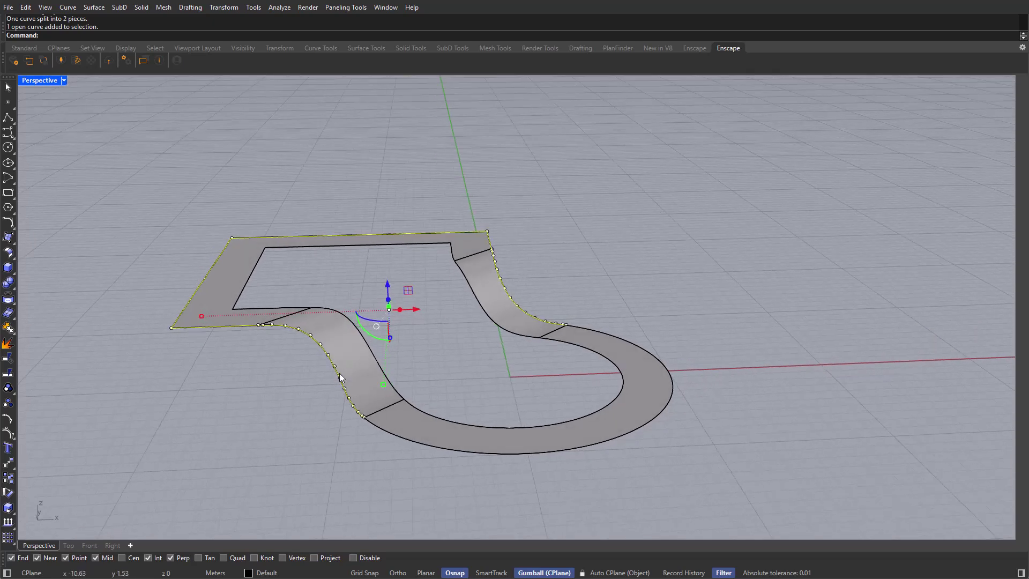
right_click_drag(419, 321, 384, 304)
scroll(384, 317, "up", 2)
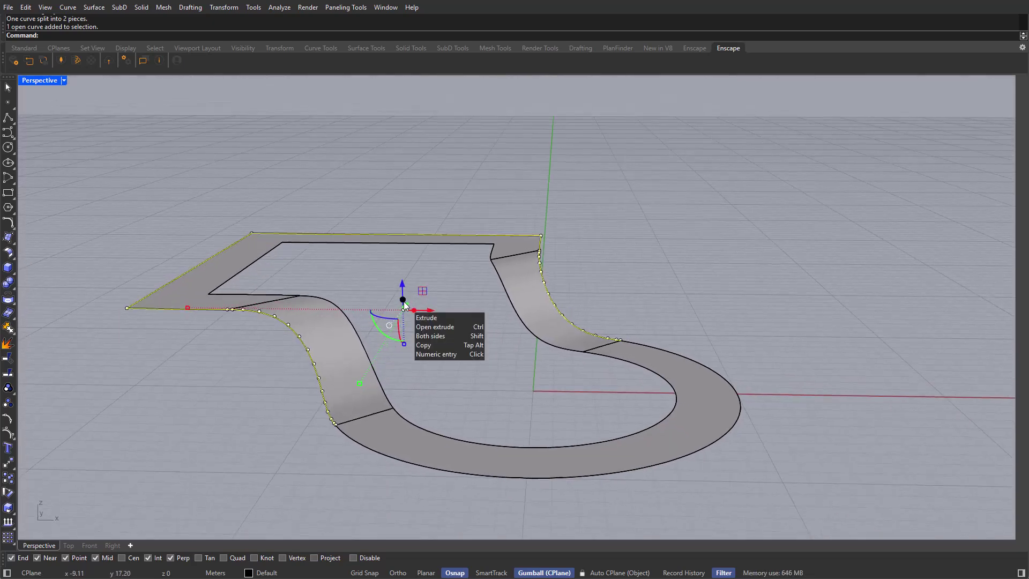
left_click(404, 300)
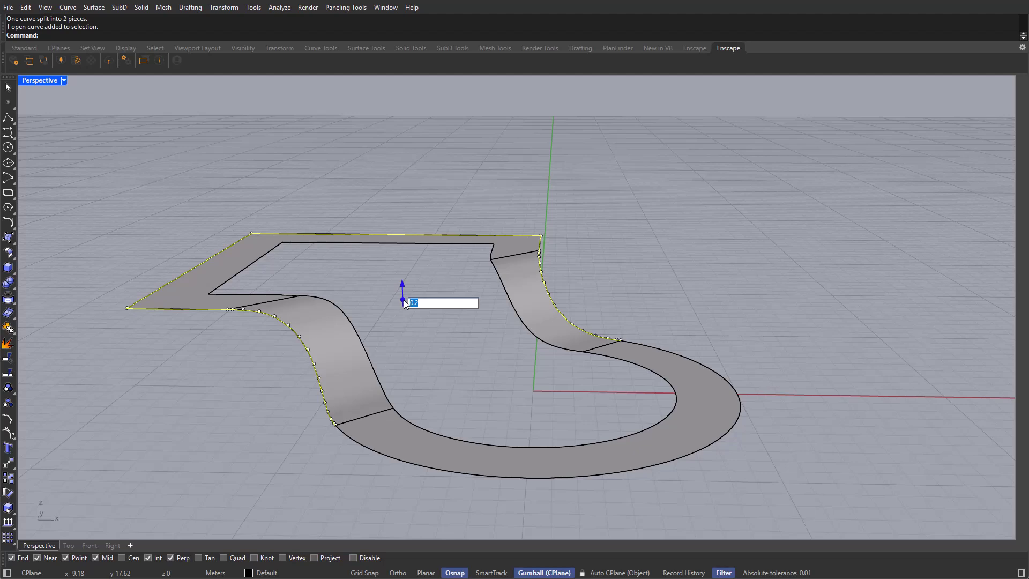
key("Return")
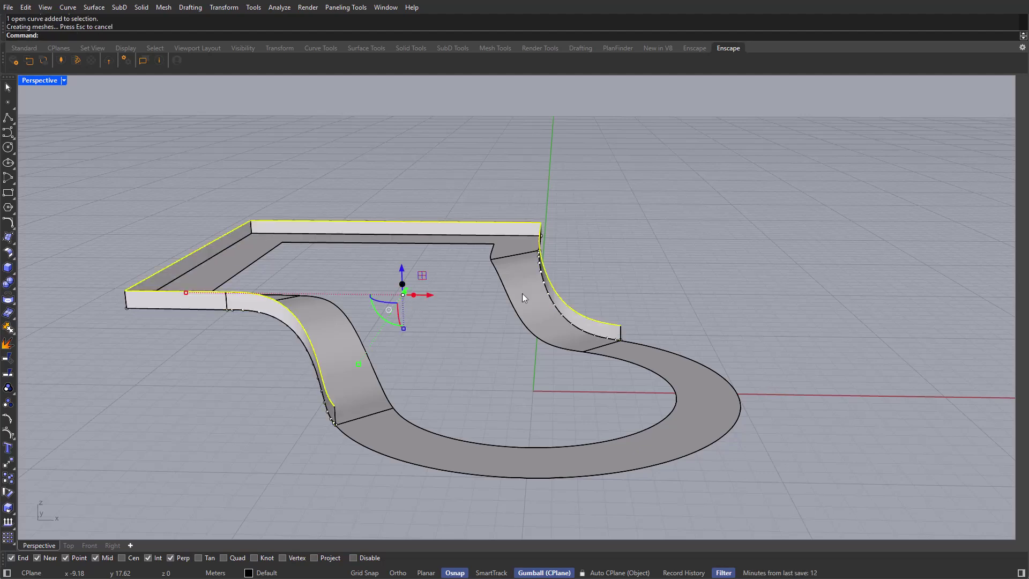
key("Escape")
Select the outer wall polysurface and turn on its solid edit points with SolidPtOn.
right_click_drag(522, 294, 508, 346)
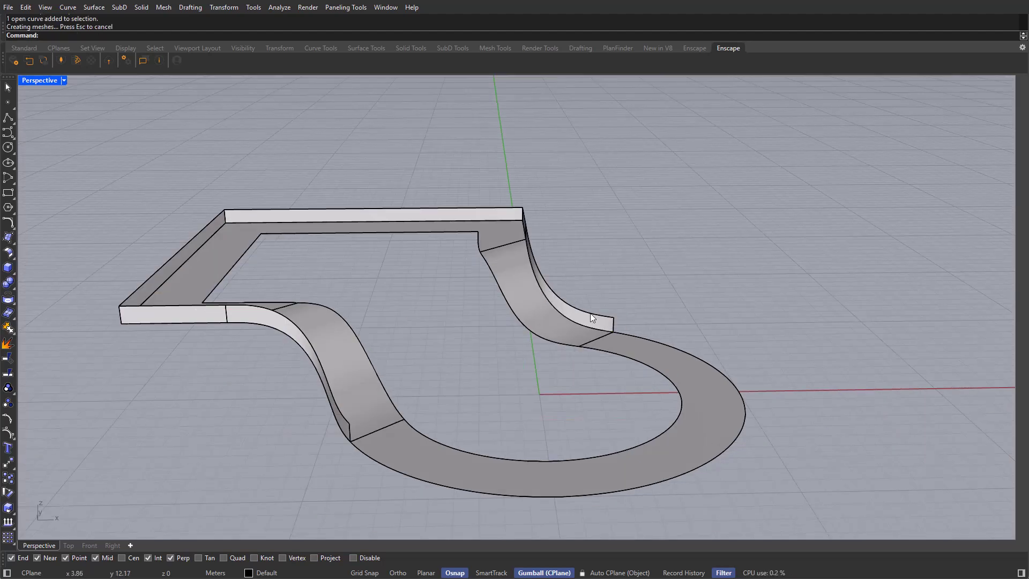
left_click(588, 316)
right_click_drag(590, 316, 467, 344)
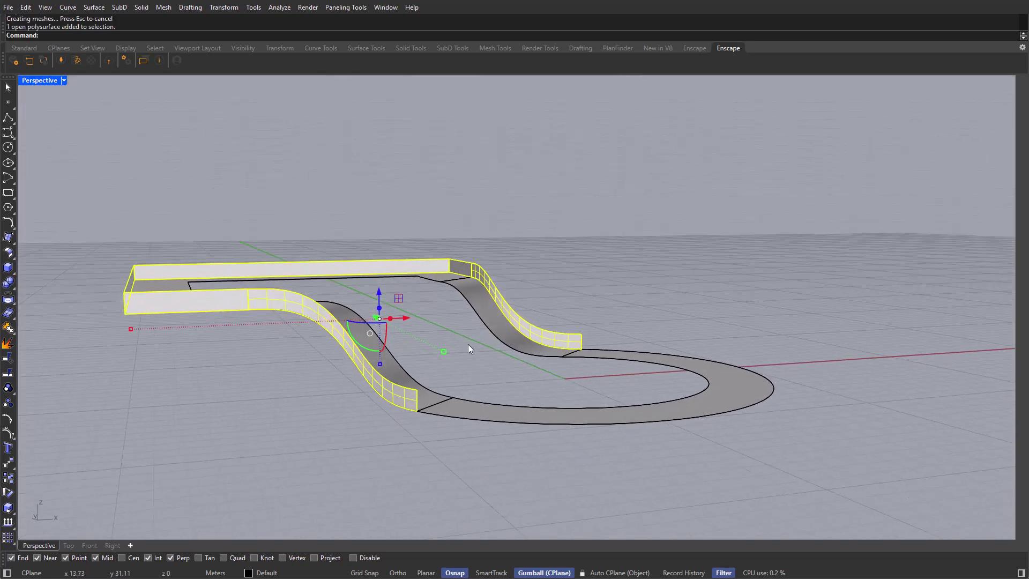
scroll(468, 344, "up", 5)
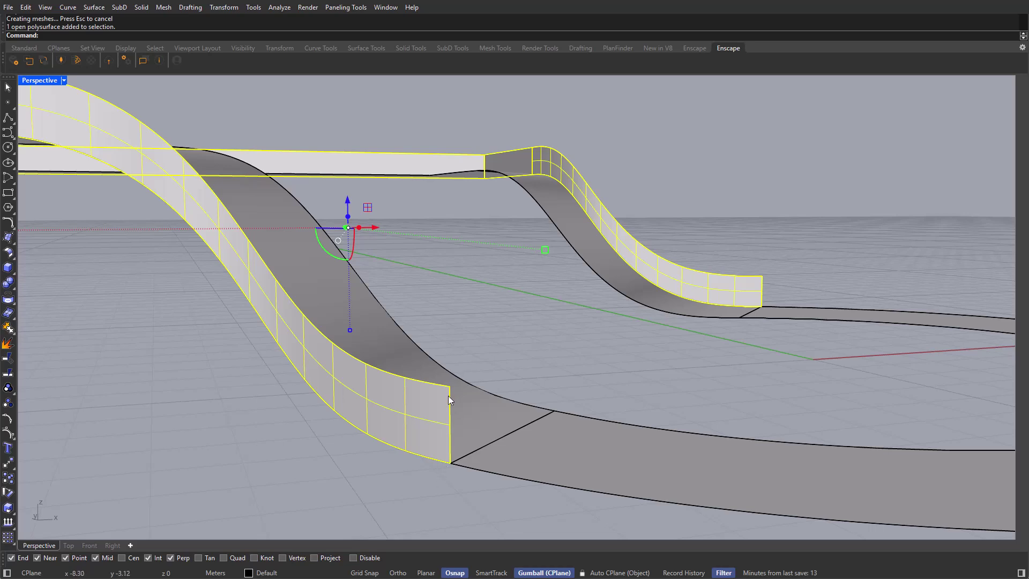
scroll(444, 391, "down", 6)
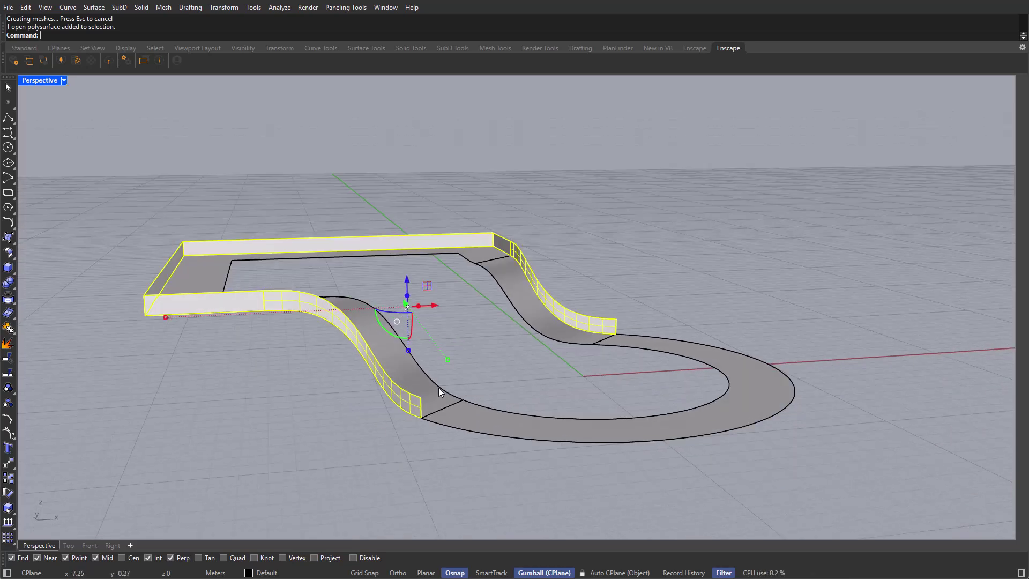
type("SolidPtOn")
key("Return")
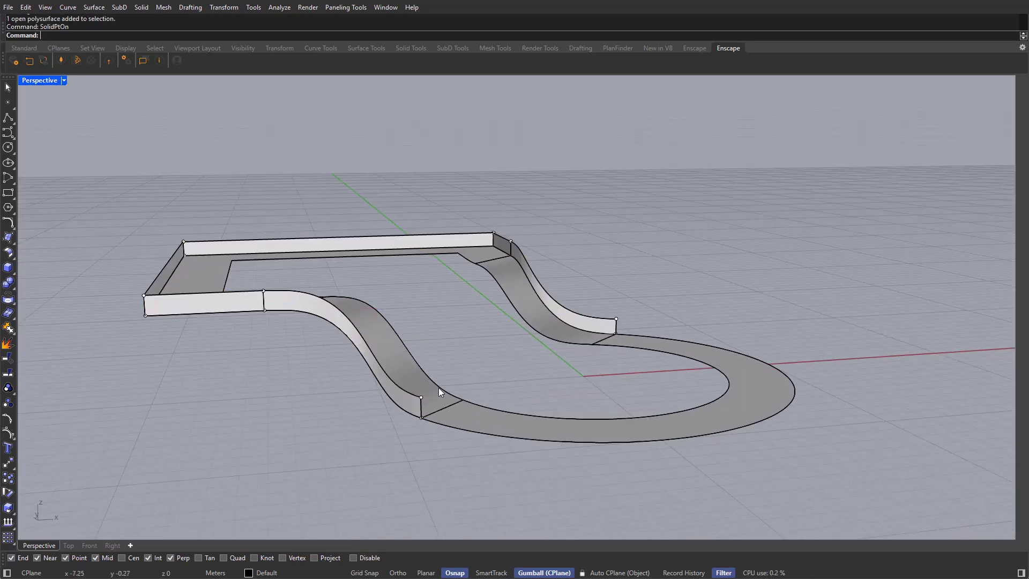
Lower the wall's two upper end points at the ramp feet together, stopping just above the path so the wall tapers.
scroll(429, 392, "up", 3)
left_click(421, 398)
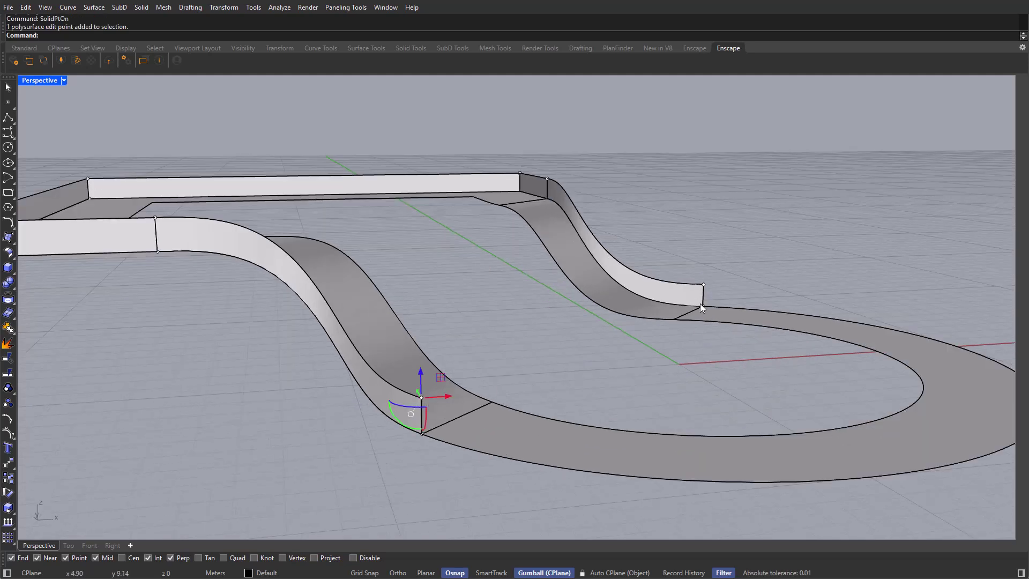
left_click(703, 285, "shift")
right_click_drag(705, 284, 595, 323)
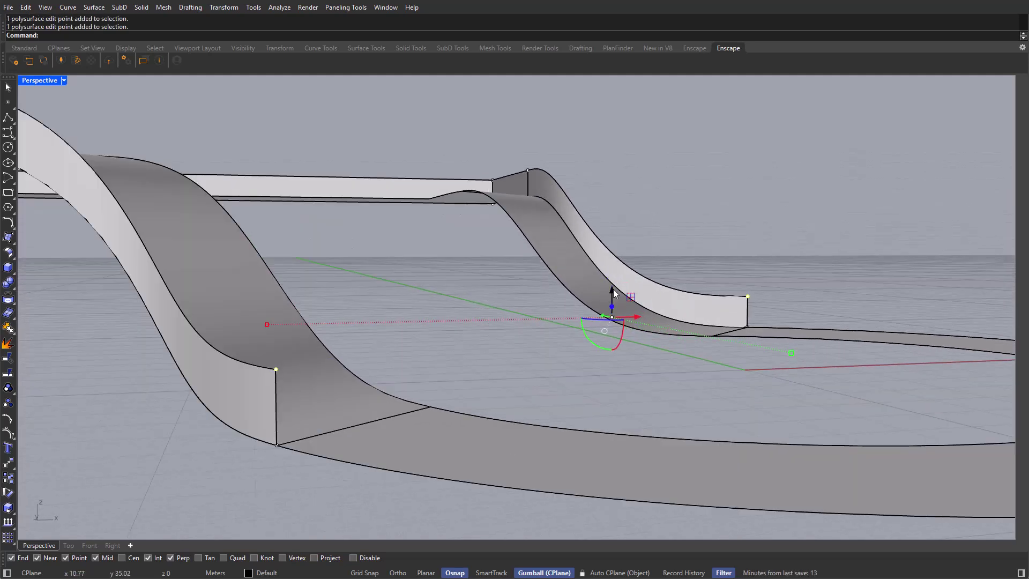
left_click_drag(612, 301, 612, 331)
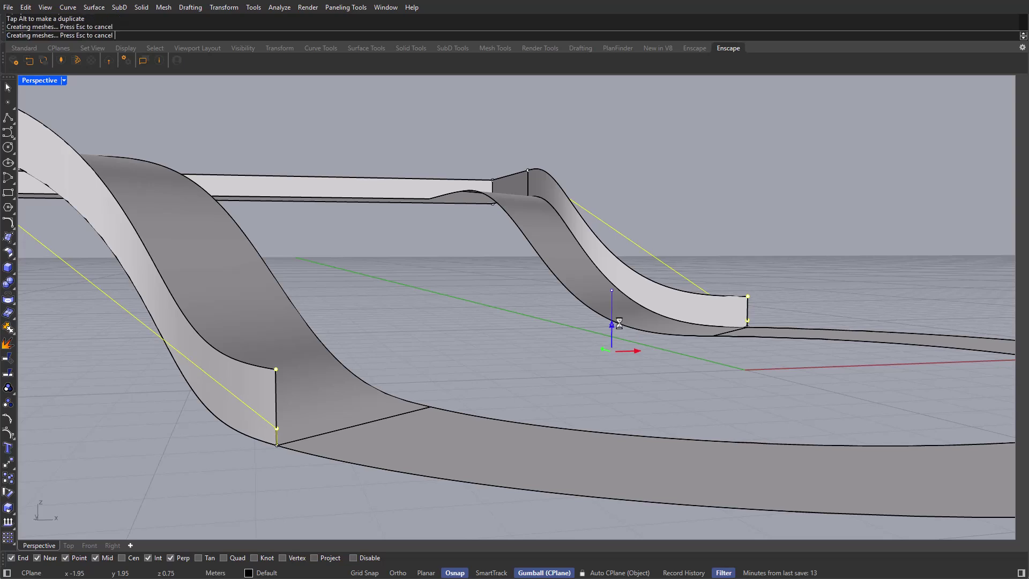
right_click_drag(533, 322, 529, 363)
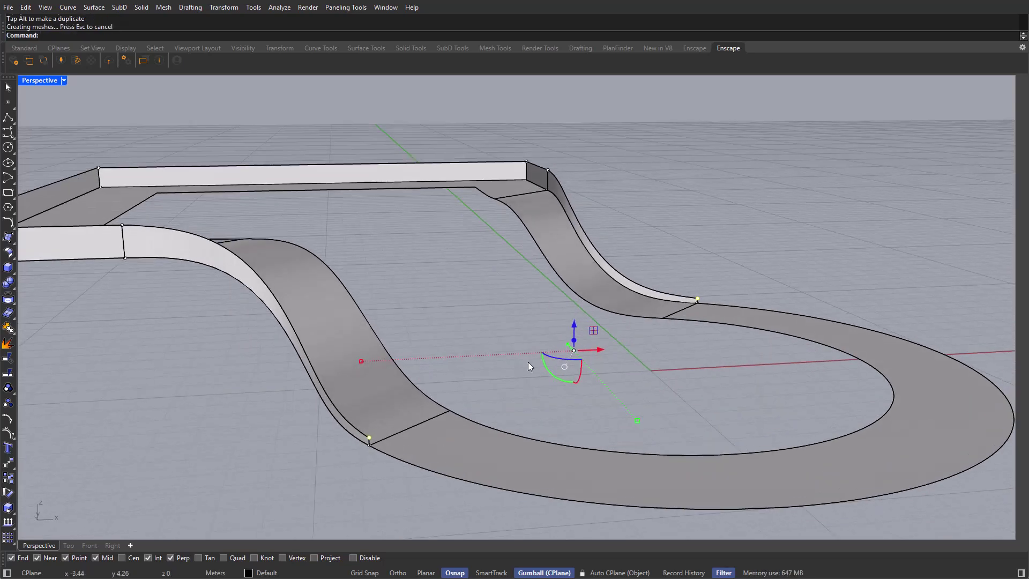
left_click(536, 572)
left_click(536, 573)
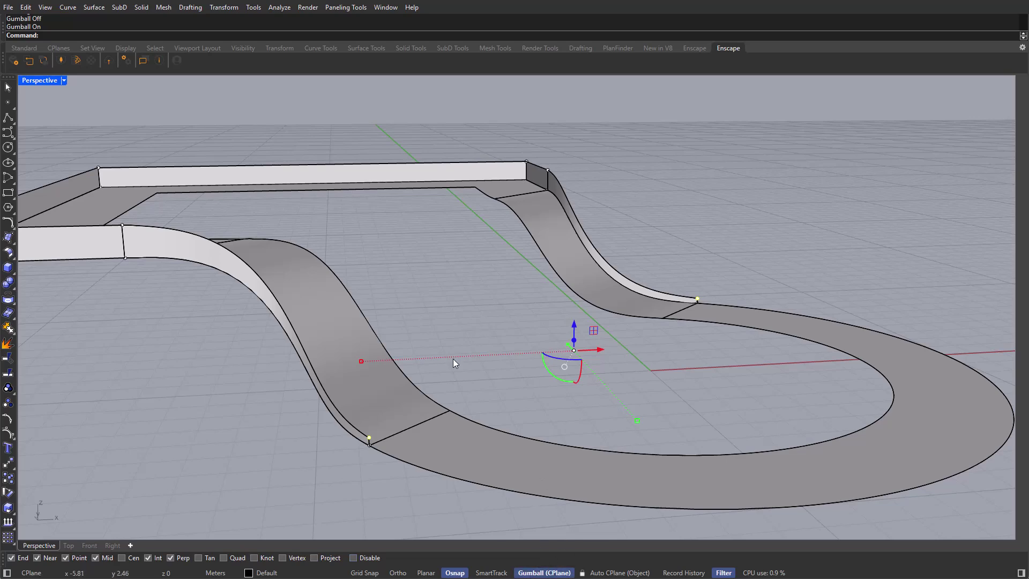
Extrude the closed inner boundary curve vertically upward into a wall around the whole opening.
right_click_drag(459, 361, 419, 262)
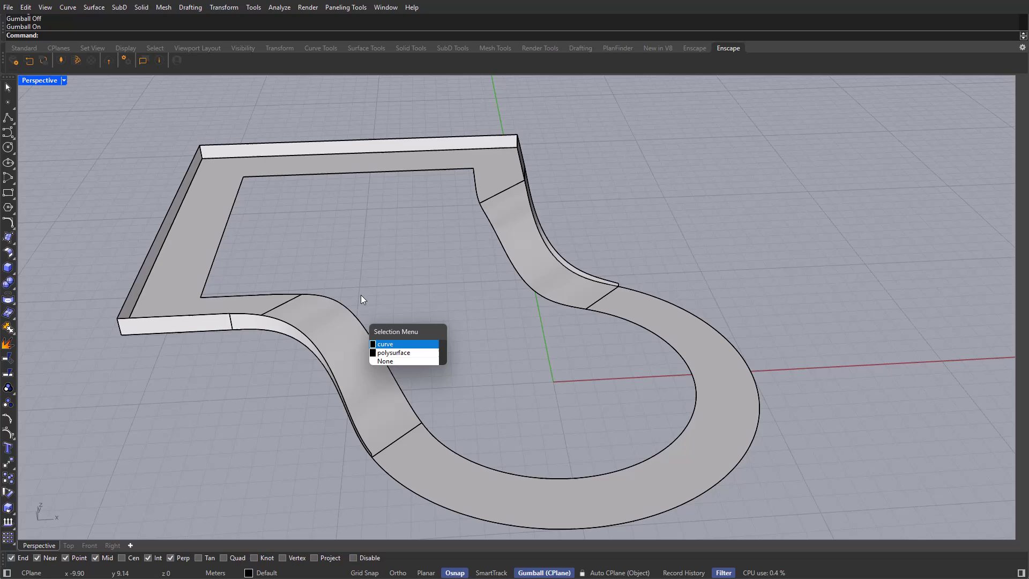
left_click(361, 295)
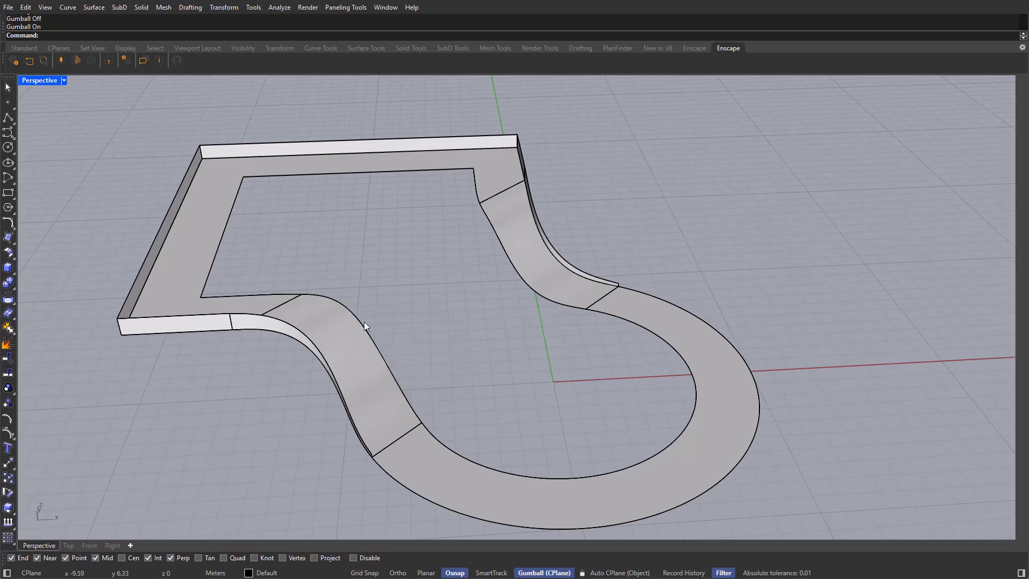
left_click(362, 320)
left_click(395, 349)
right_click_drag(406, 298, 371, 262)
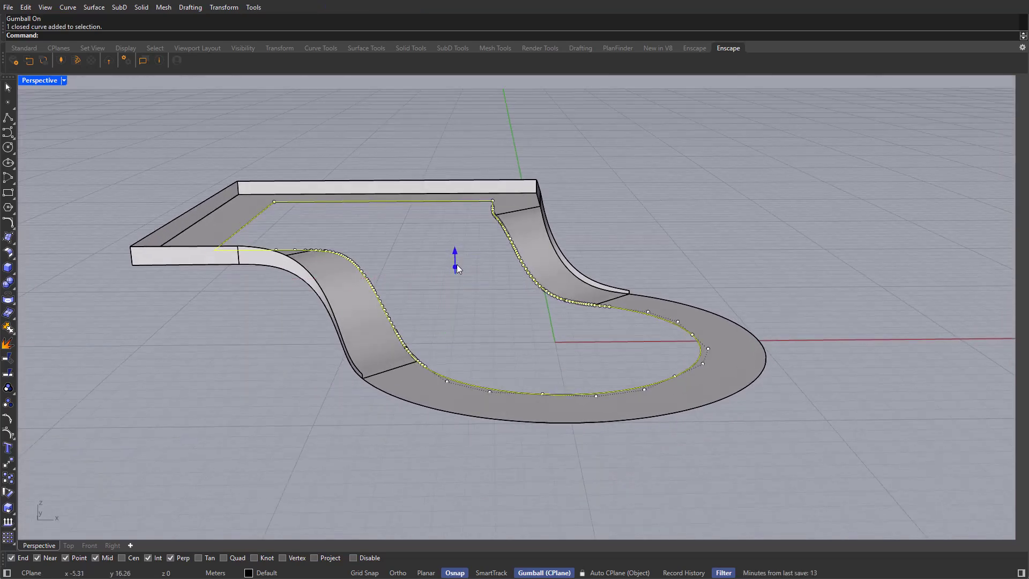
left_click(455, 266)
key("Return")
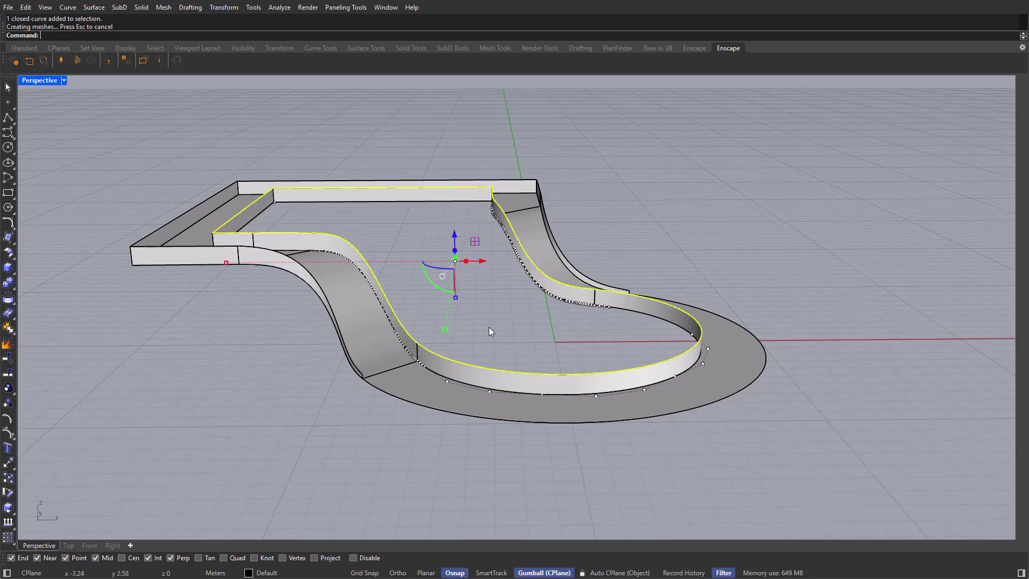
right_click_drag(487, 324, 471, 349)
left_click(493, 338)
Thicken the outer wall polysurface into a 0.2 m solid with OffsetSrf, flipping all offset directions toward the path.
scroll(485, 337, "down", 4)
scroll(326, 312, "up", 3)
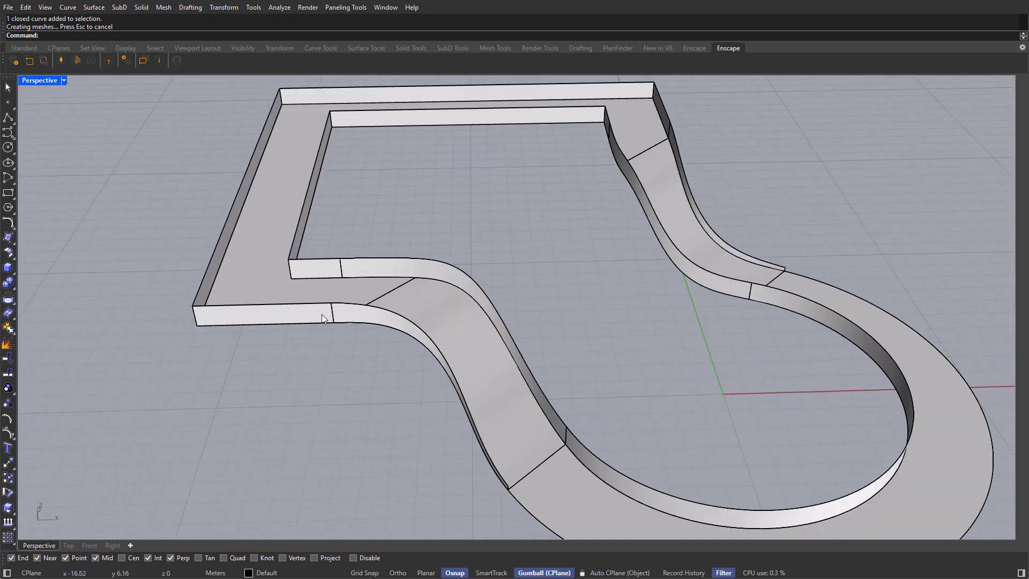
scroll(337, 314, "down", 4)
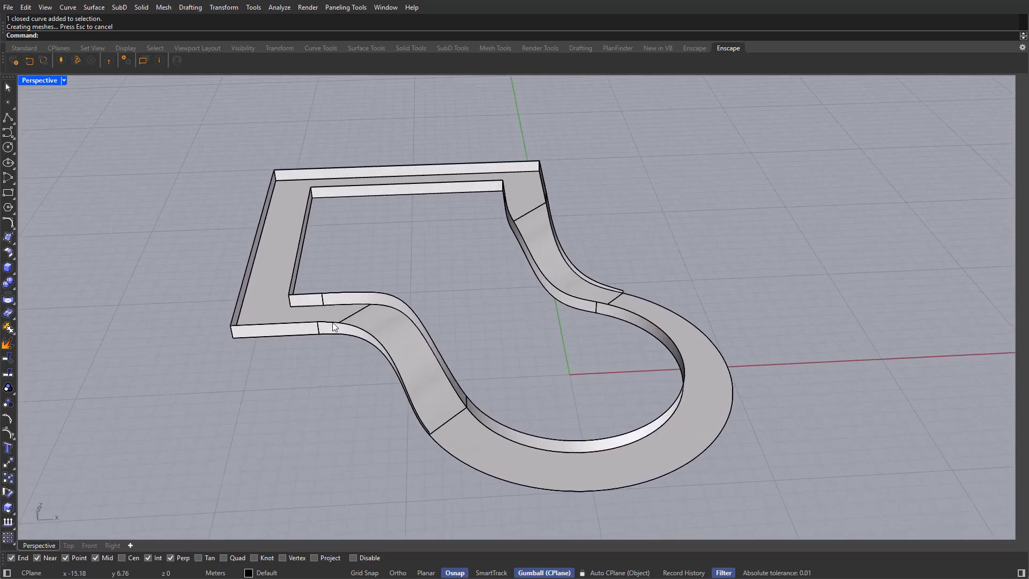
scroll(300, 329, "up", 3)
scroll(300, 329, "down", 3)
double_click(301, 330)
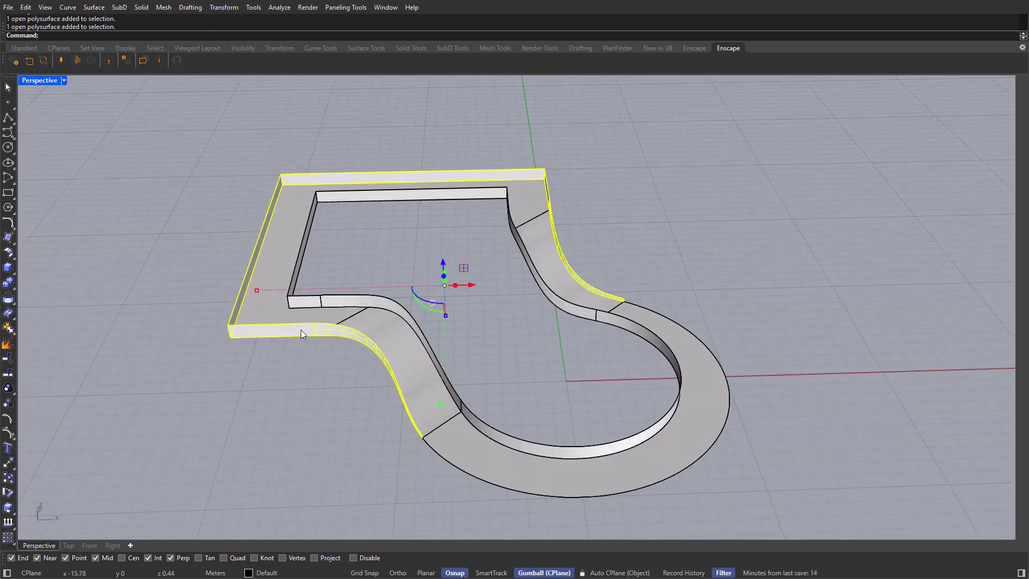
type("OffsetSrf")
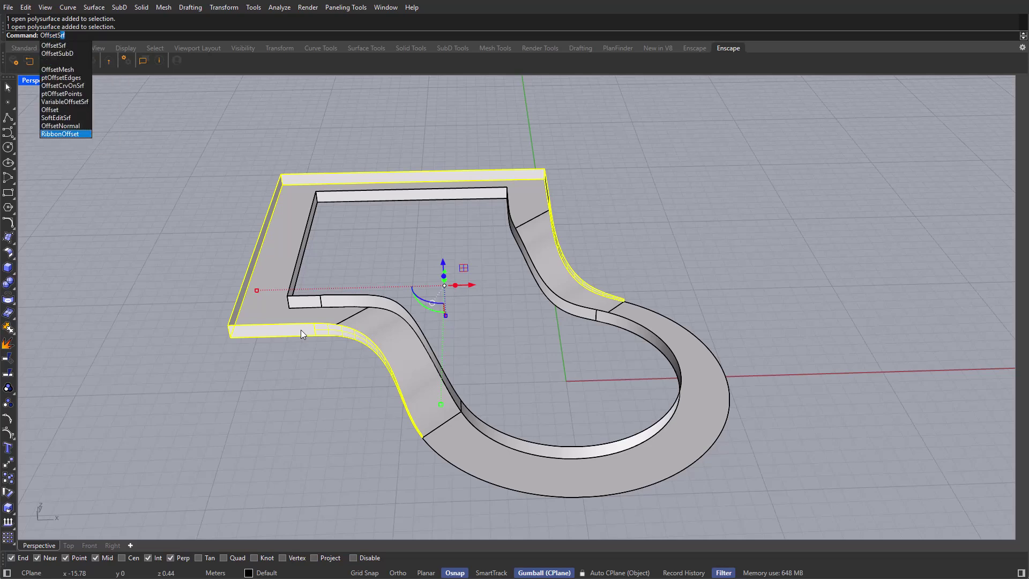
key("Return")
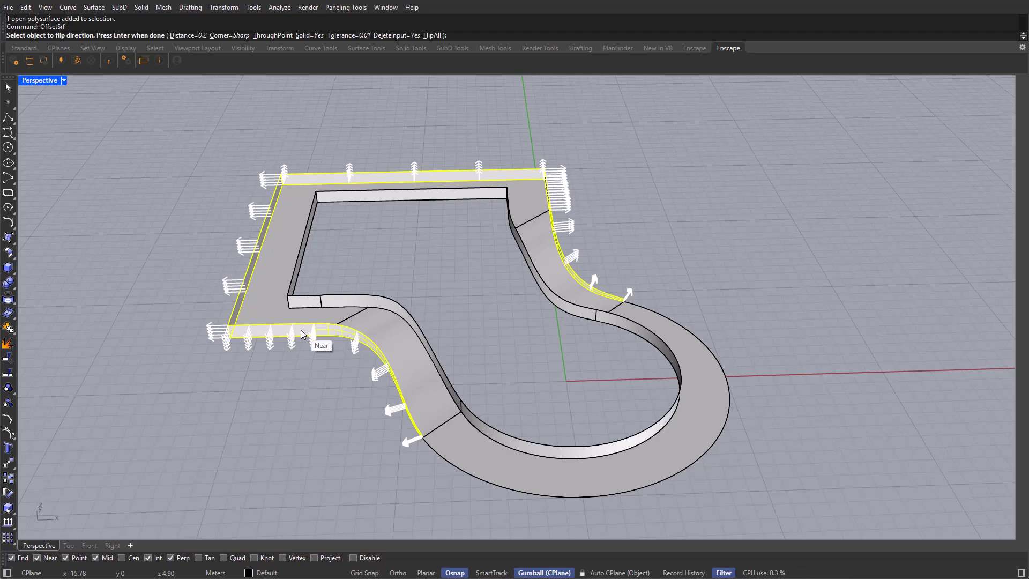
mouse_move(332, 335)
right_mouse_down()
mouse_move(295, 349)
mouse_move(347, 333)
right_mouse_up()
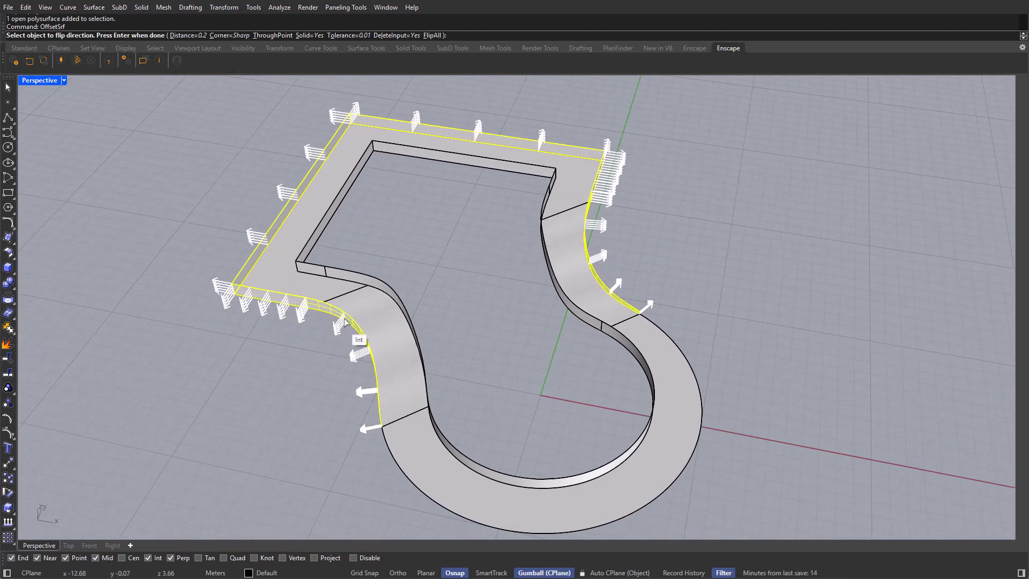
left_click(432, 36)
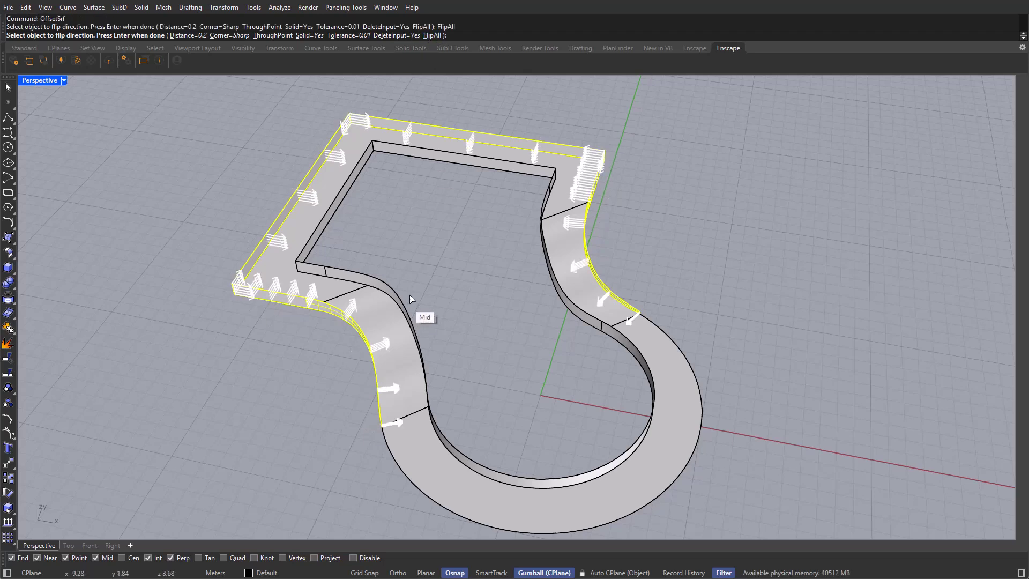
right_click_drag(411, 295, 359, 228)
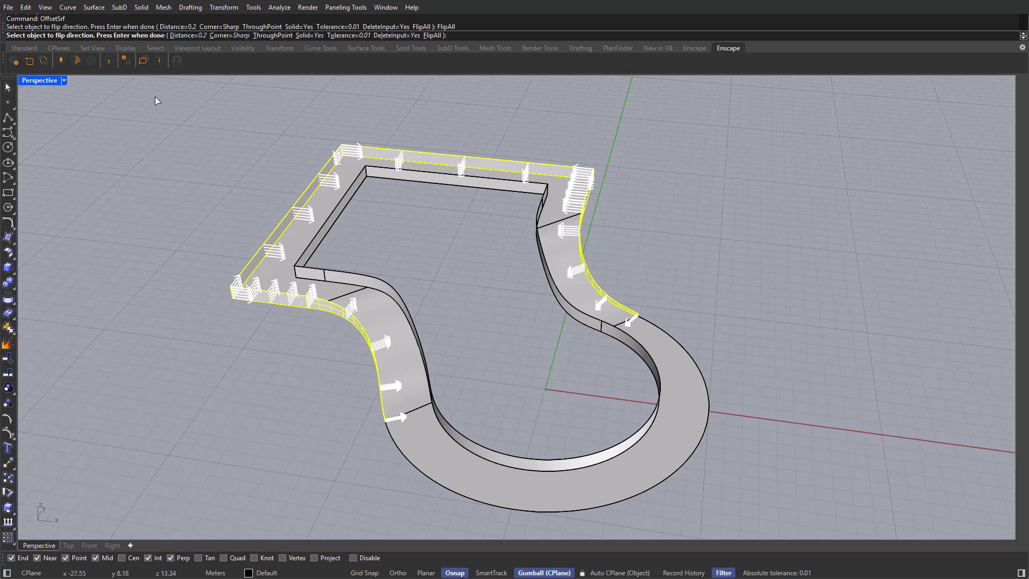
key("Return")
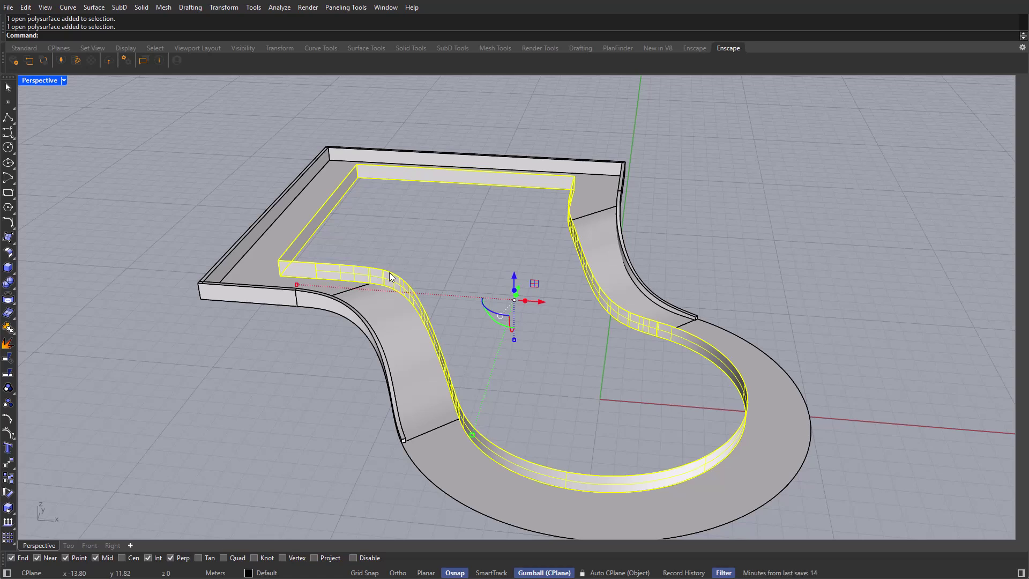
Offset the inner wall polysurface into a 0.2 m thick solid toward the path.
key("Return")
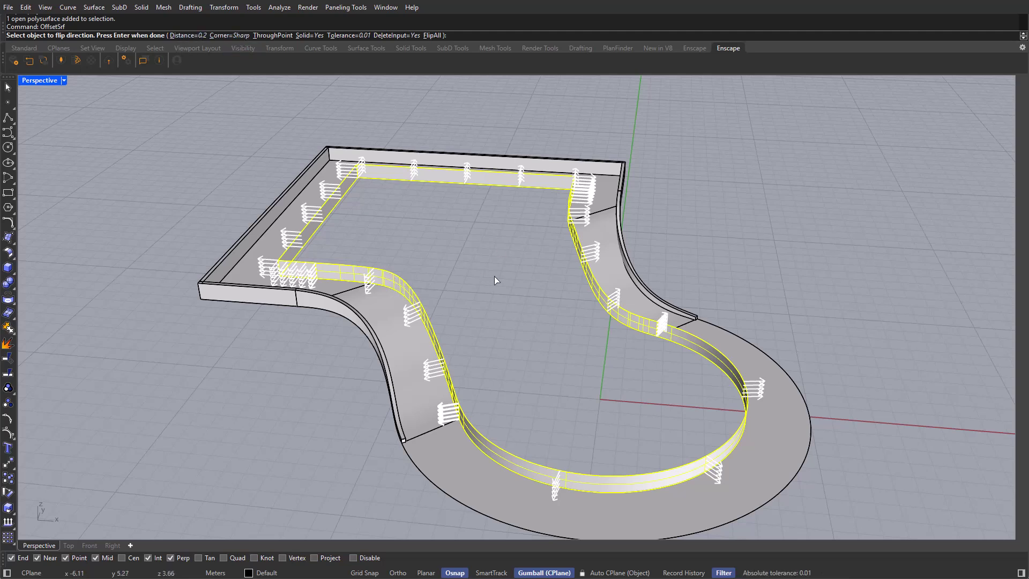
key("Return")
left_click(500, 300)
right_click_drag(503, 288, 471, 278)
Inspect the walled path in Arctic display mode and return the Perspective view to Shaded.
left_click(63, 81)
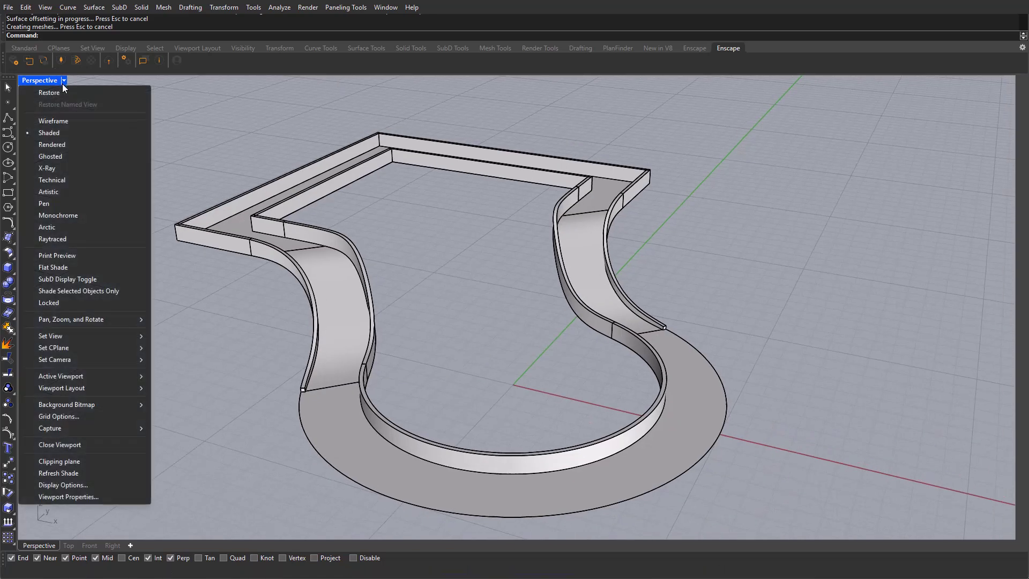
left_click(54, 227)
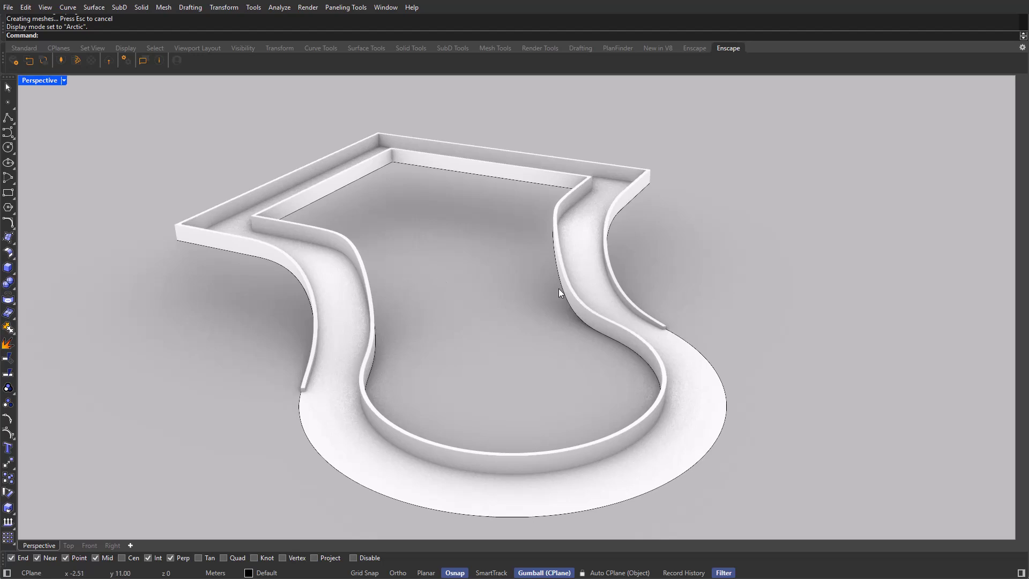
right_click_drag(558, 292, 531, 310)
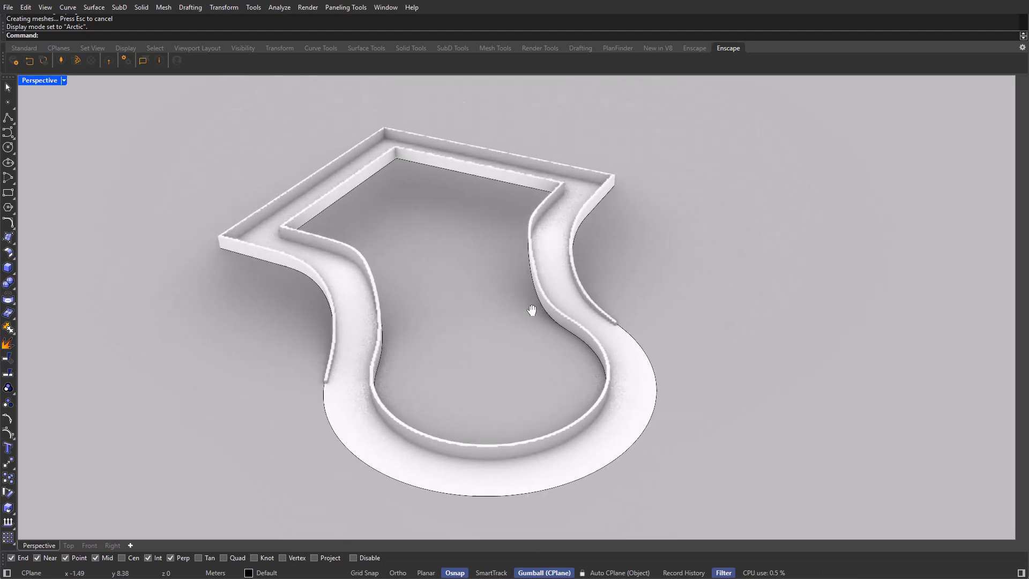
left_click(63, 80)
left_click(68, 130)
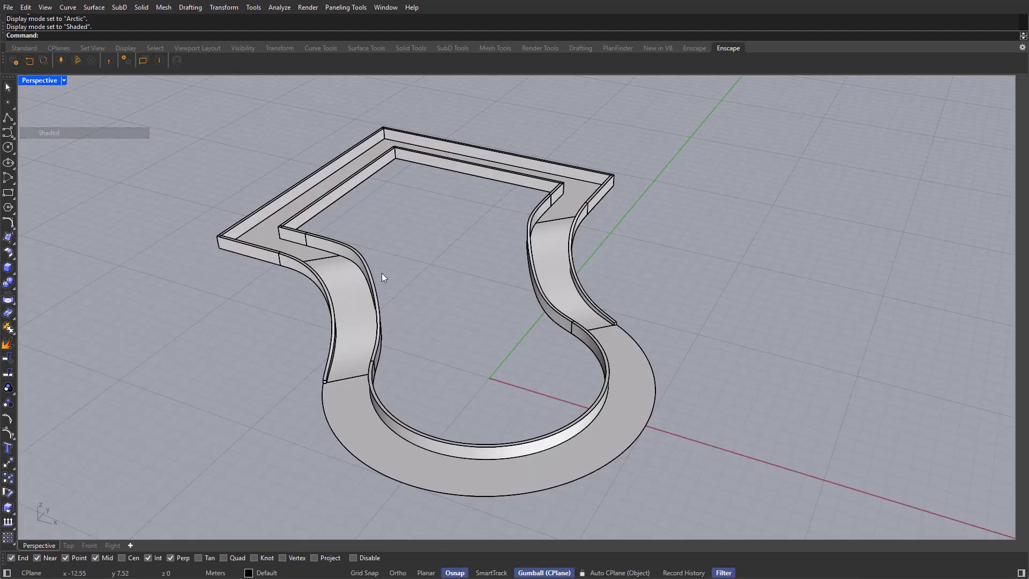
Extract the two curved ramp surfaces from the path polysurface with ExtractSrf and check that the pieces select separately.
scroll(382, 275, "up", 3)
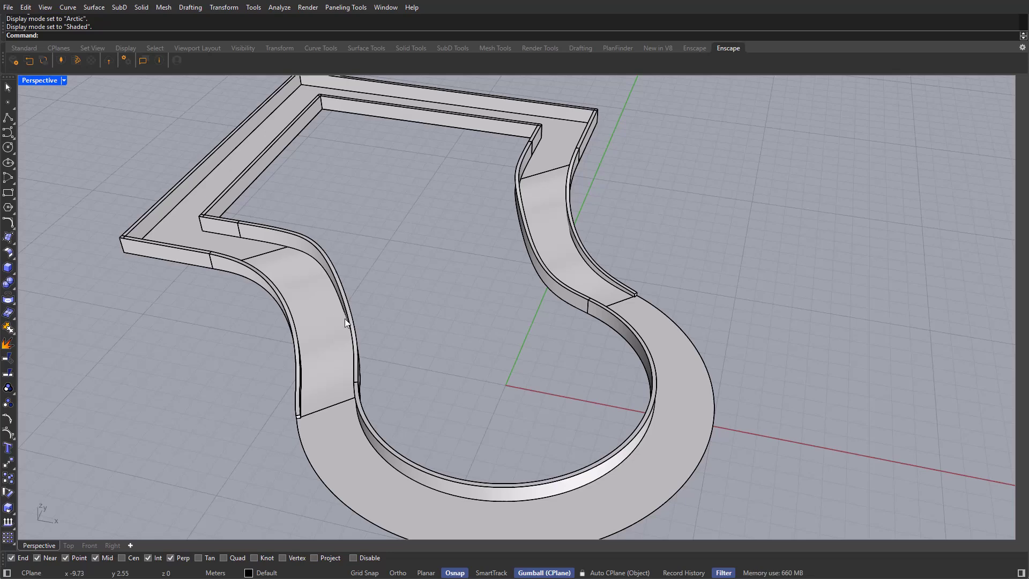
right_click_drag(345, 318, 320, 314)
left_click(320, 314)
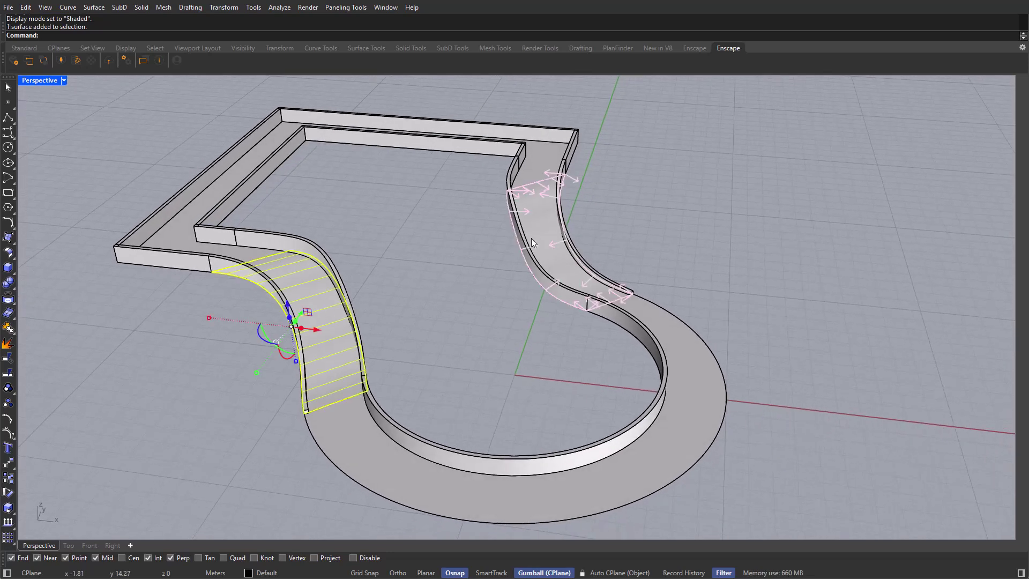
left_click(538, 230, "shift")
right_click_drag(412, 308, 396, 316)
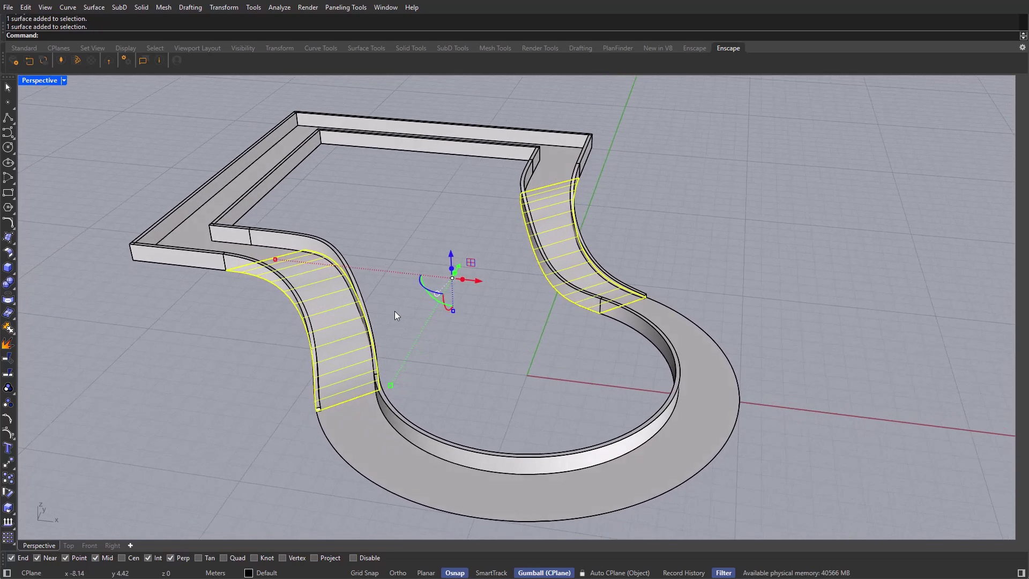
type("ExtractSrf")
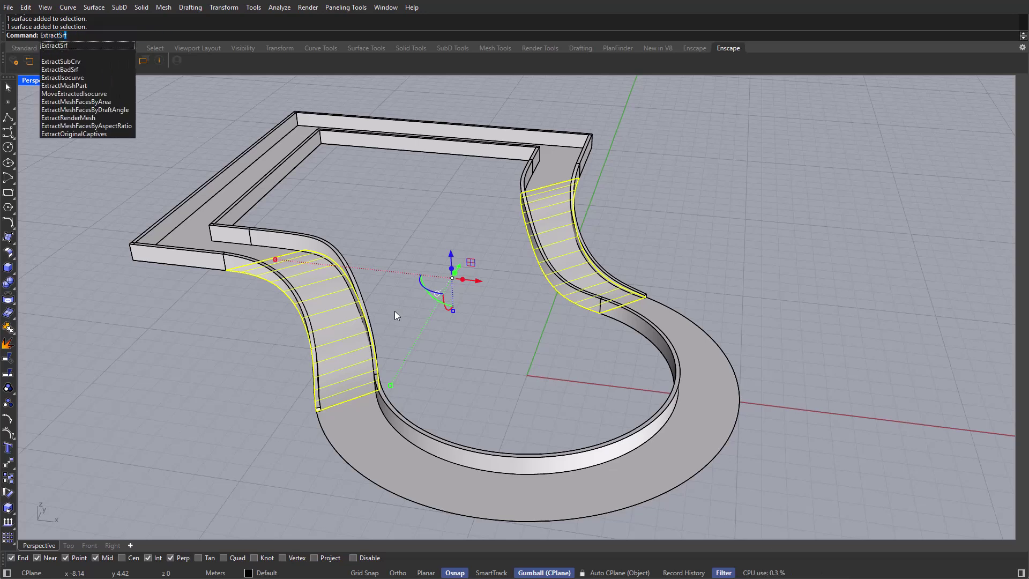
key("Return")
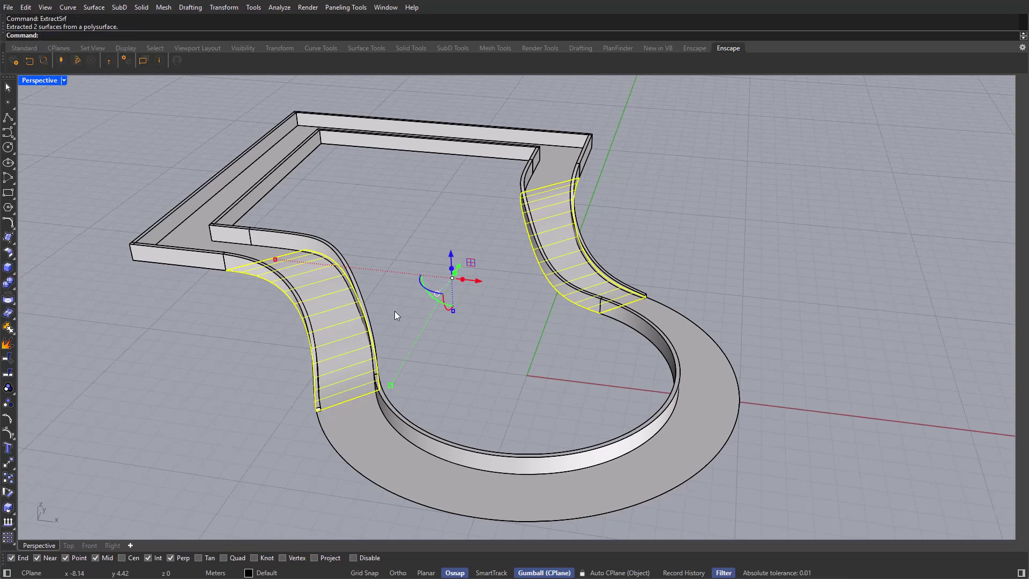
left_click(333, 311)
left_click(595, 289, "shift")
right_click_drag(597, 290, 600, 280)
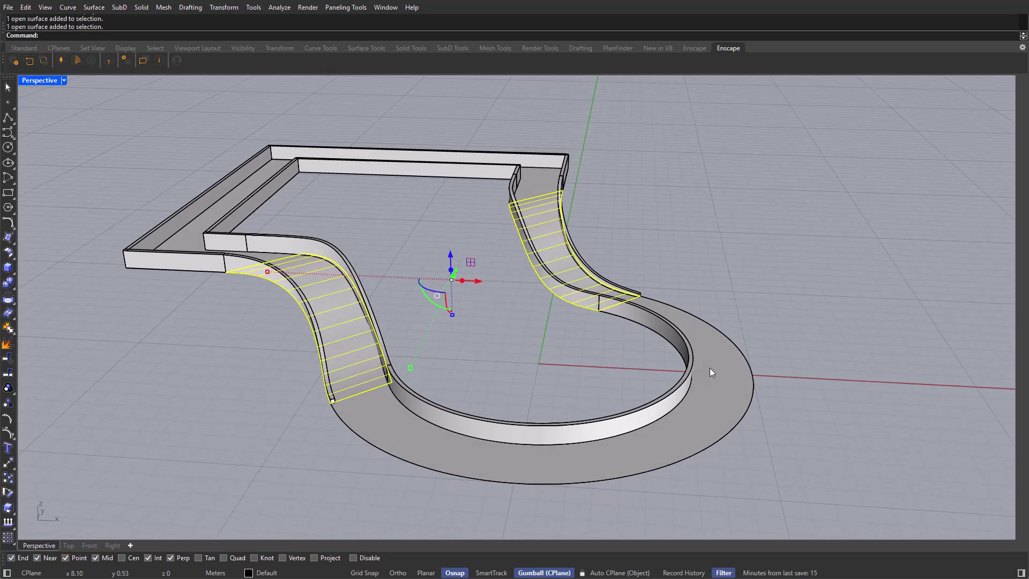
left_click(709, 367)
left_click(558, 229)
left_click(541, 182)
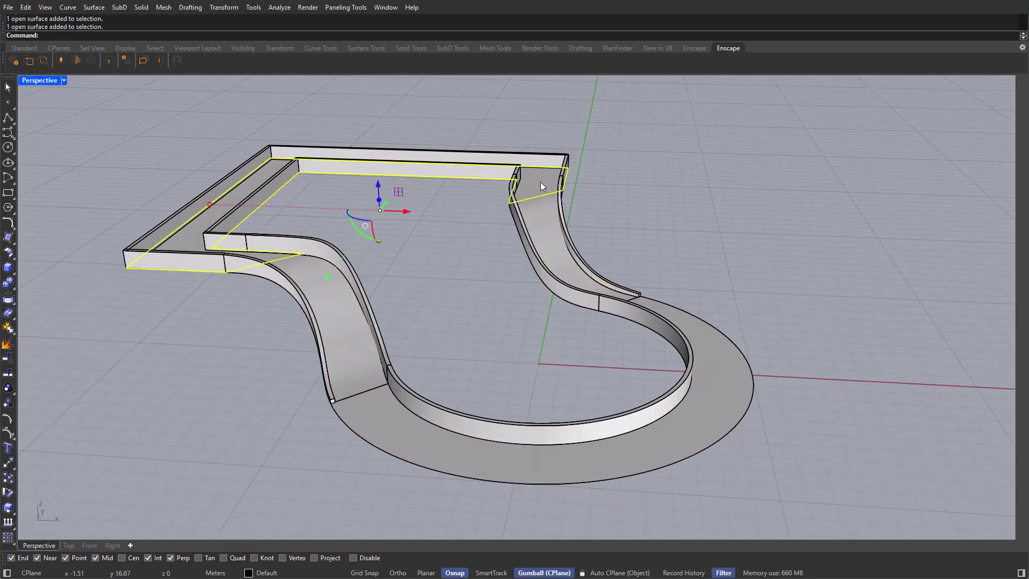
right_click_drag(426, 241, 403, 229)
Isolate the extracted ramp surface on the negative x side of the path.
left_click(354, 304)
right_click_drag(416, 306, 413, 314)
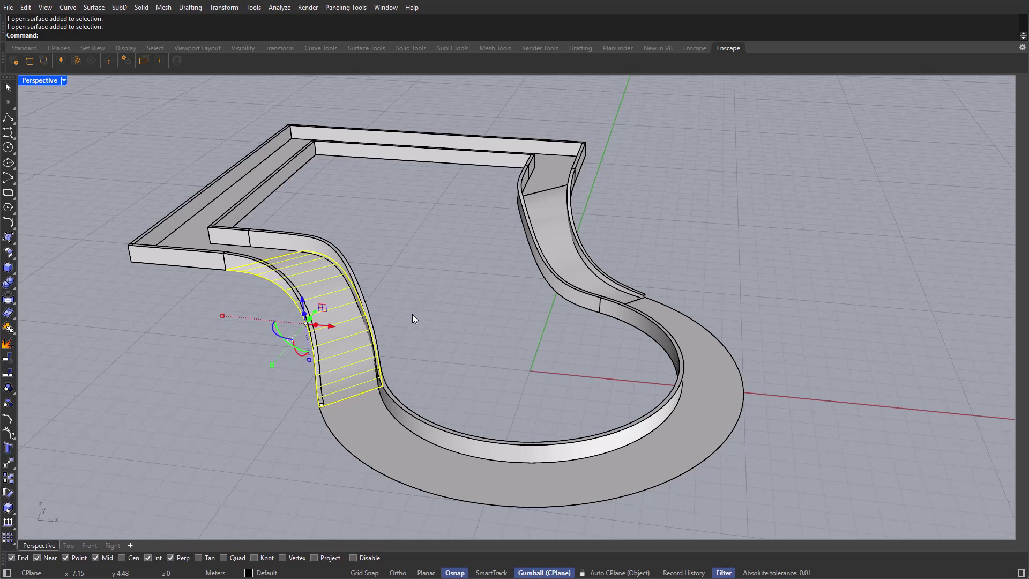
type("Isolate")
key("Return")
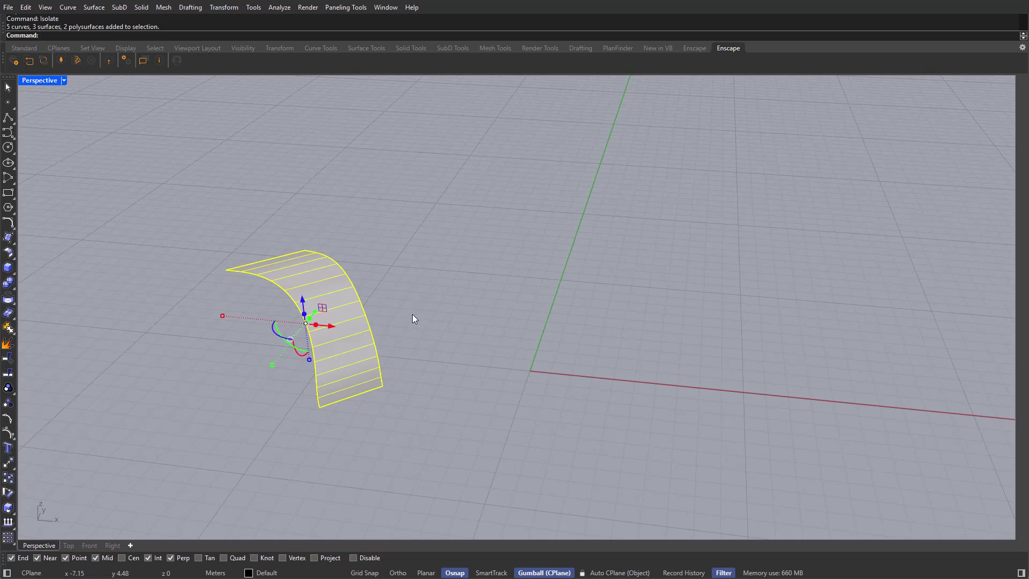
Contour the isolated ramp surface from the origin in the vertical direction with 0.2 m between contours.
type("Contour")
key("Return")
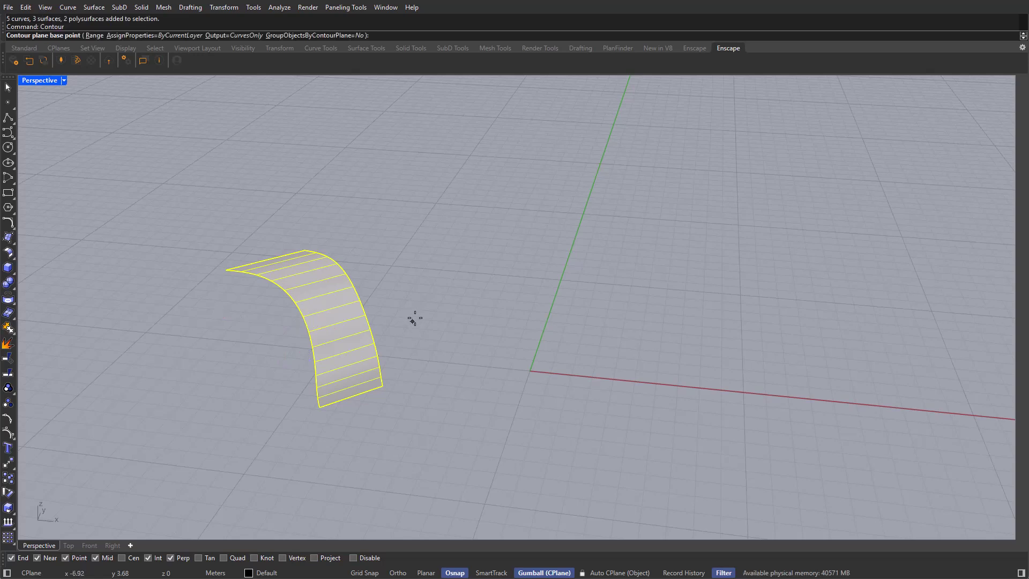
right_click_drag(413, 314, 420, 299)
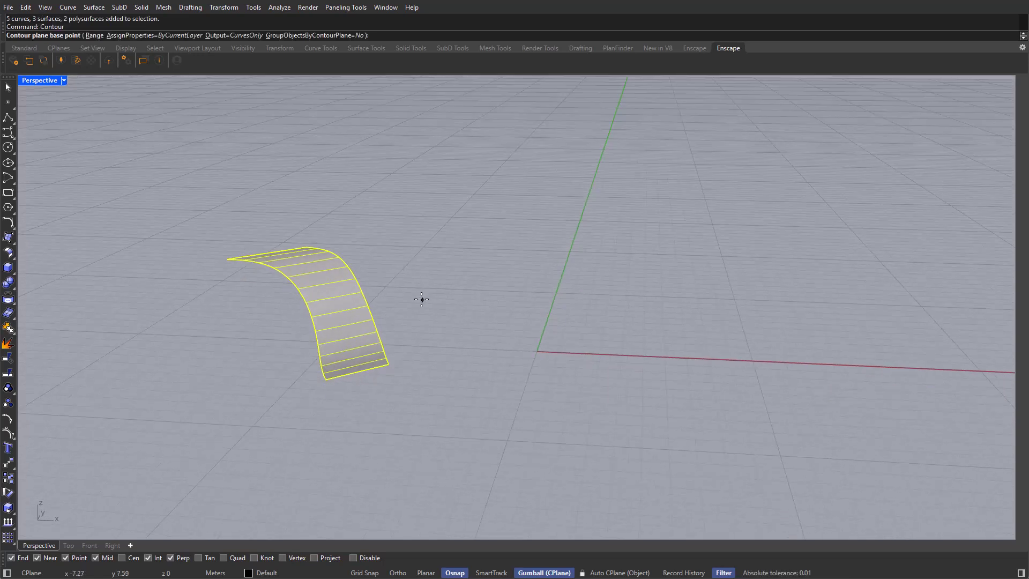
double_click(45, 82)
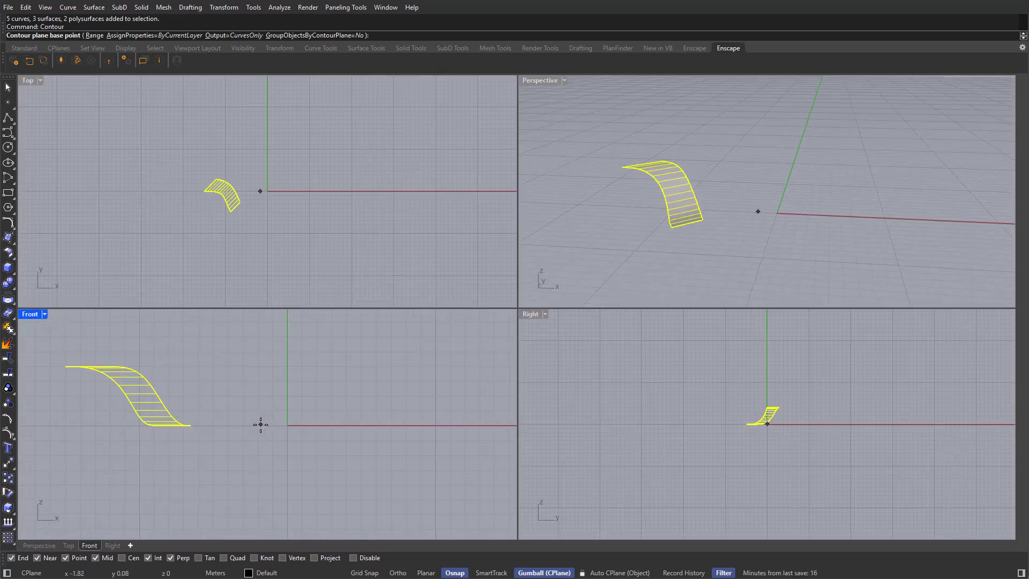
scroll(261, 424, "down", 2)
right_click_drag(260, 424, 284, 448)
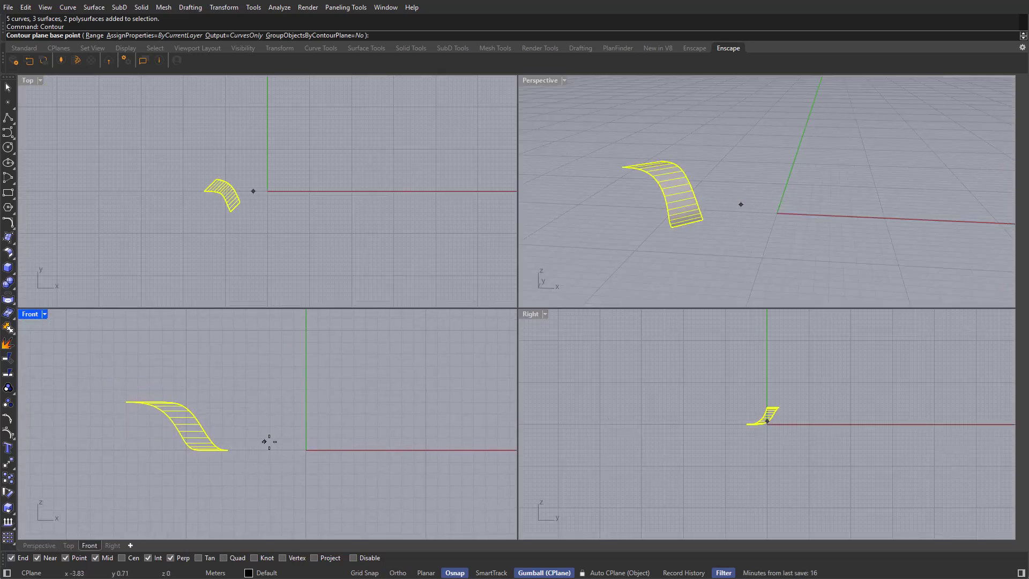
scroll(269, 442, "up", 2)
left_click(325, 453)
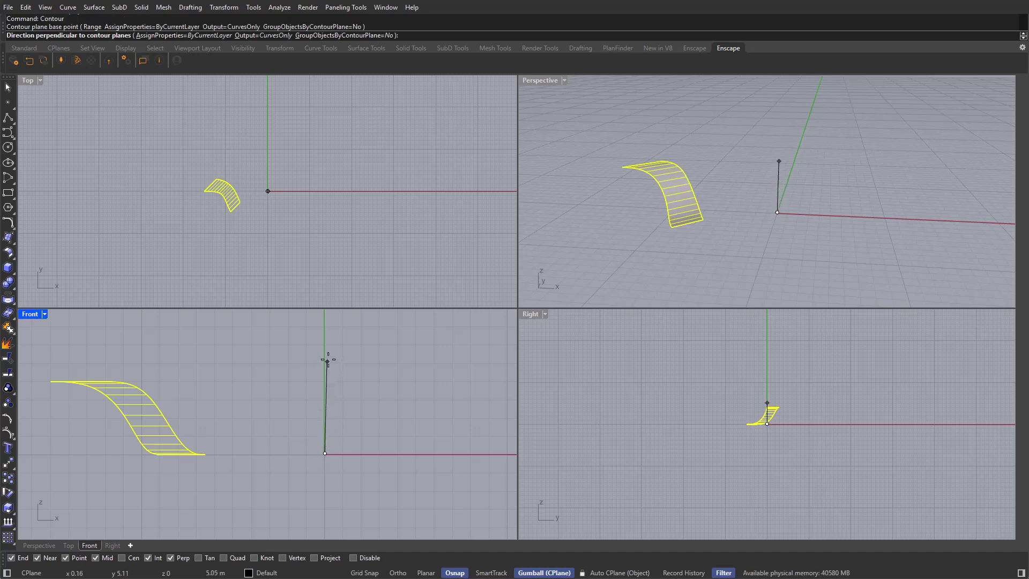
key("shift")
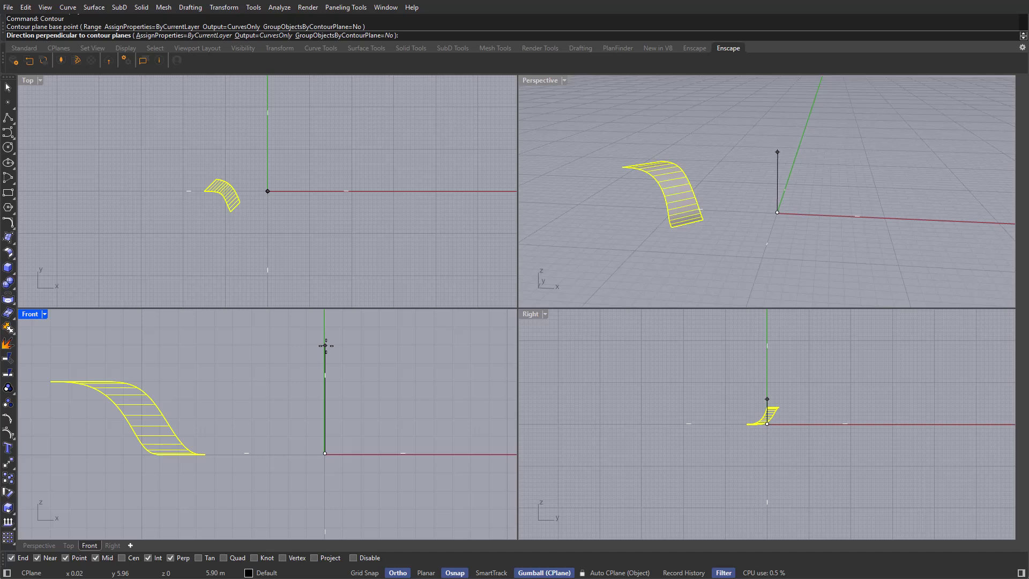
left_click(326, 345, "shift")
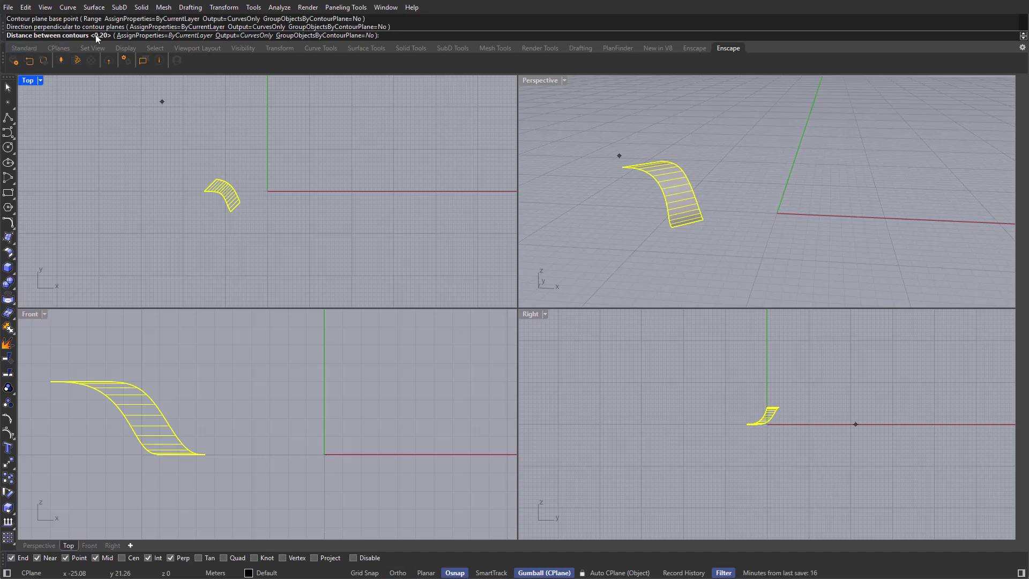
double_click(537, 80)
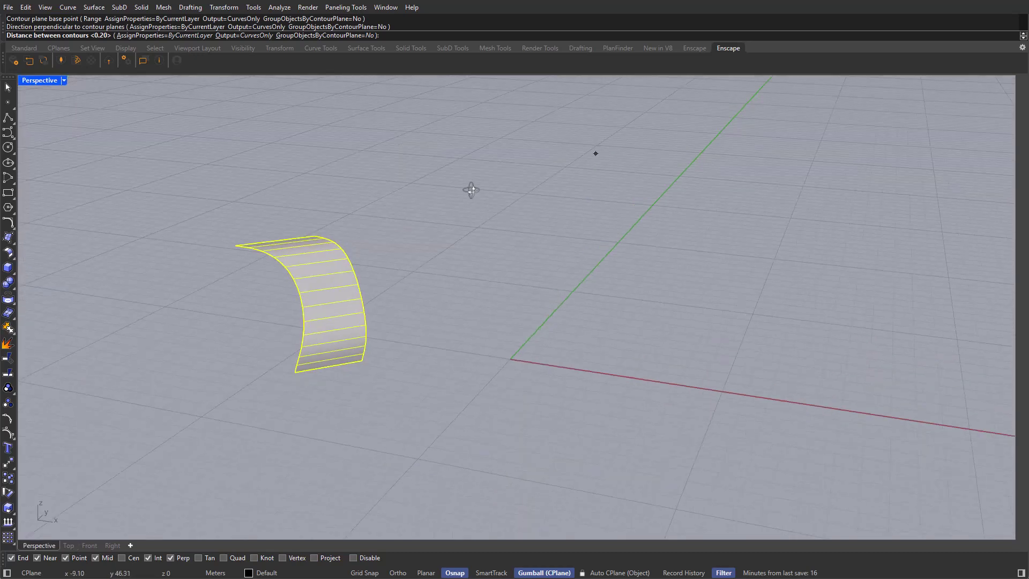
mouse_move(471, 190)
right_mouse_down()
mouse_move(384, 272)
mouse_move(264, 275)
right_mouse_up()
type("0.2")
key("Return")
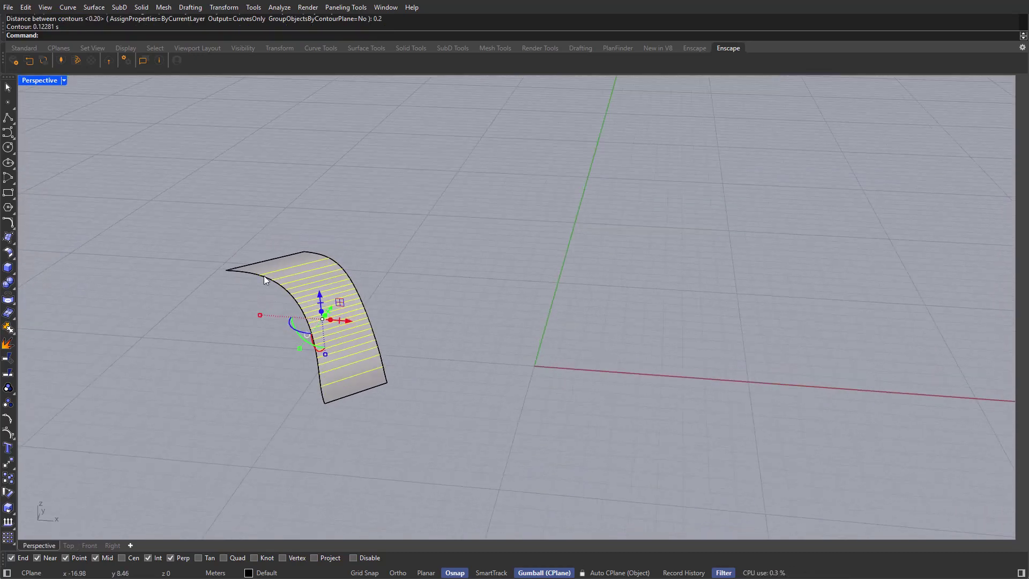
Hide the ramp surface, leaving only its contour lines in view.
scroll(265, 268, "up", 5)
left_click(272, 258)
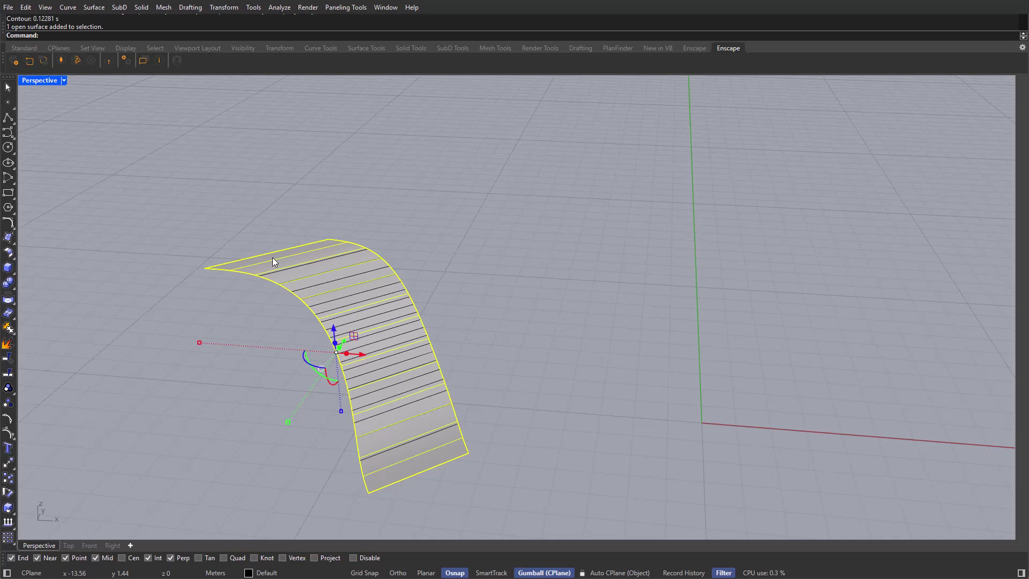
type("Hide")
key("Return")
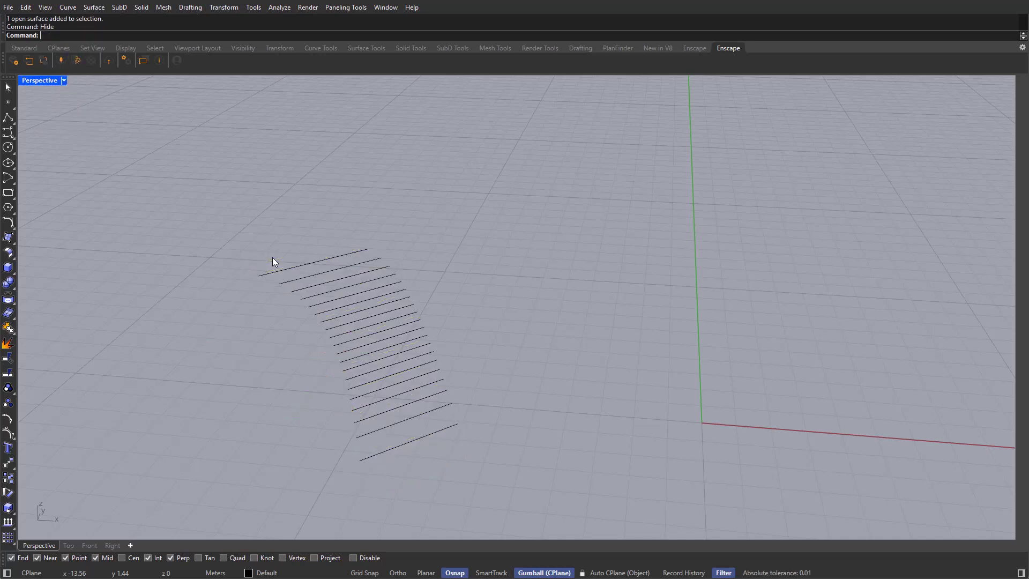
Delete the lowest and highest contour lines of the ramp and check the selection of the remaining lines.
left_click(459, 428)
key("Delete")
key("ctrl+z")
left_click(459, 428)
key("Delete")
left_click(330, 261)
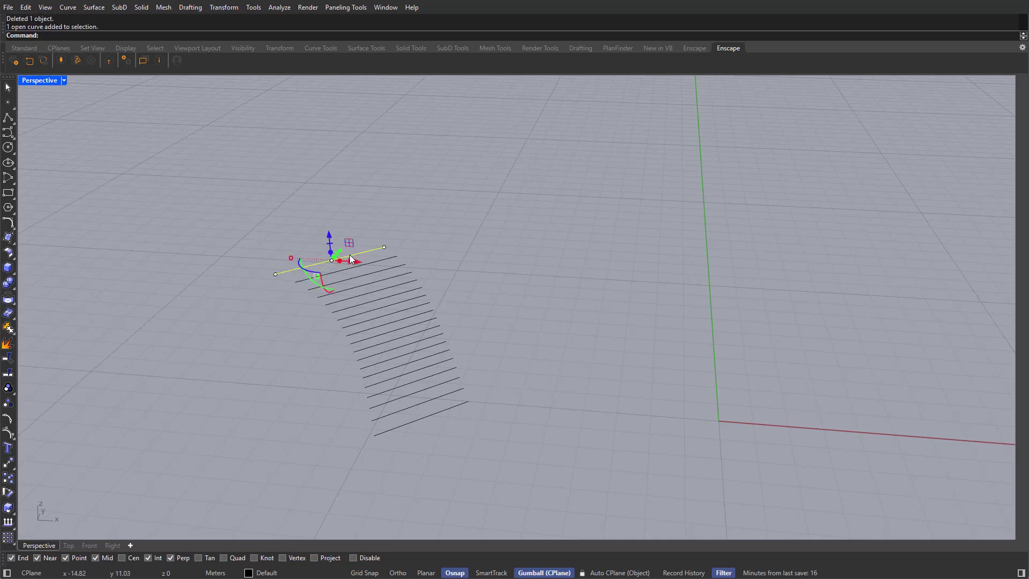
key("Delete")
left_click_drag(552, 195, 287, 484)
mouse_move(482, 432)
right_mouse_down()
mouse_move(491, 407)
mouse_move(485, 416)
right_mouse_up()
left_click_drag(538, 170, 207, 453)
right_click_drag(226, 439, 344, 402)
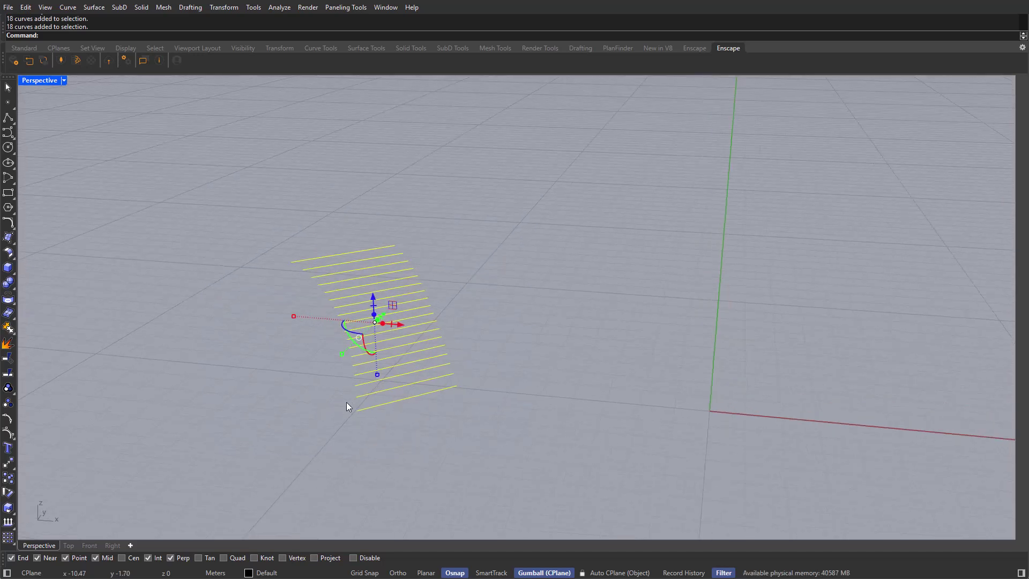
key("Escape")
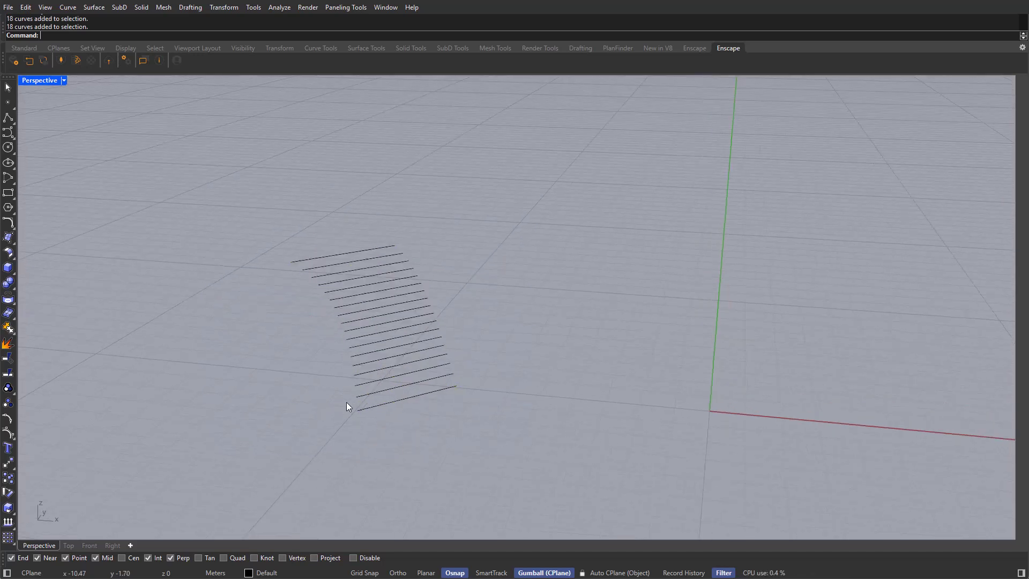
Select all remaining contour curves with SelCrv and extrude them 0.2 m vertically with ExtrudeCrv.
type("SelCrv")
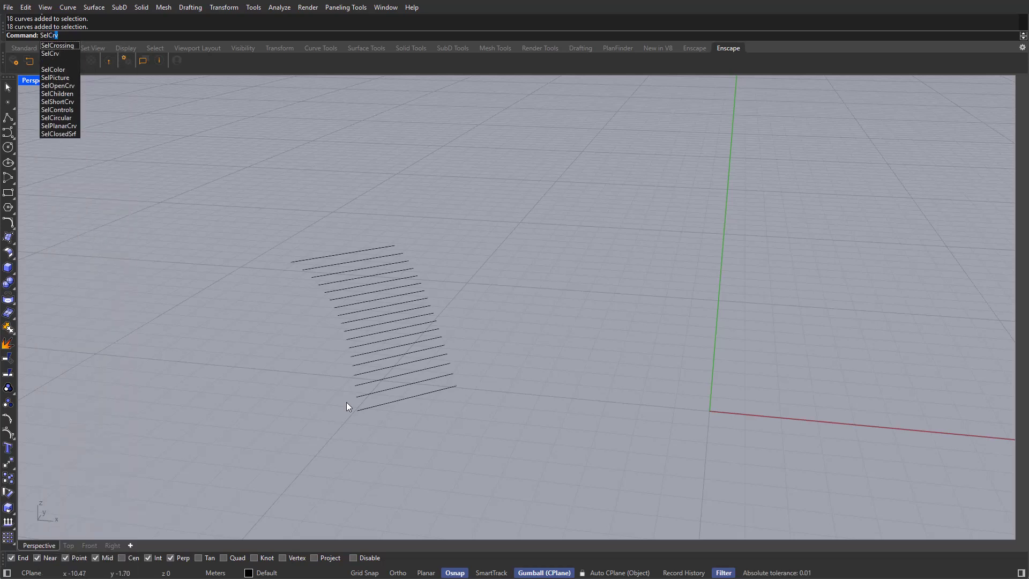
key("Return")
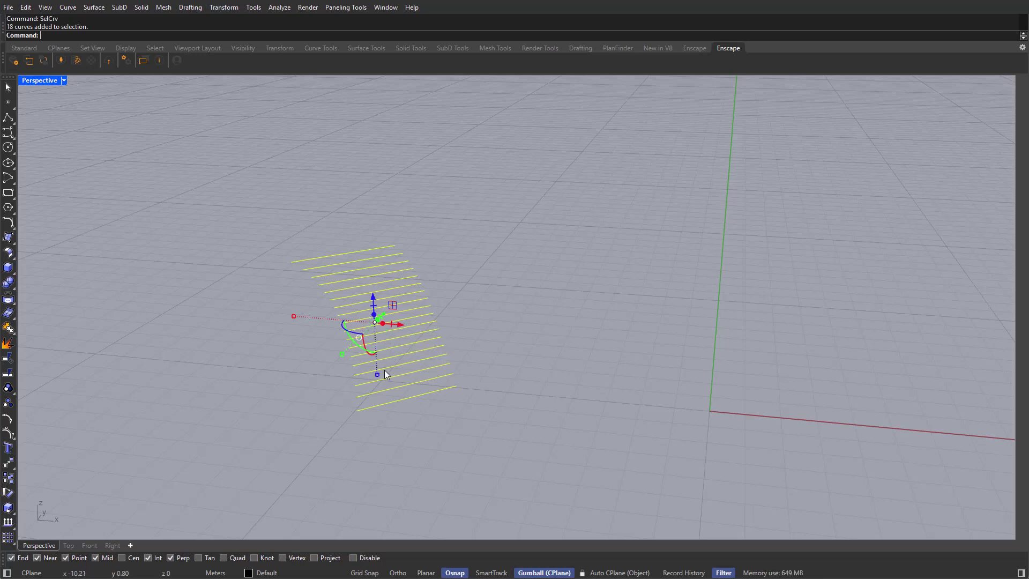
type("ExtrudeCrv")
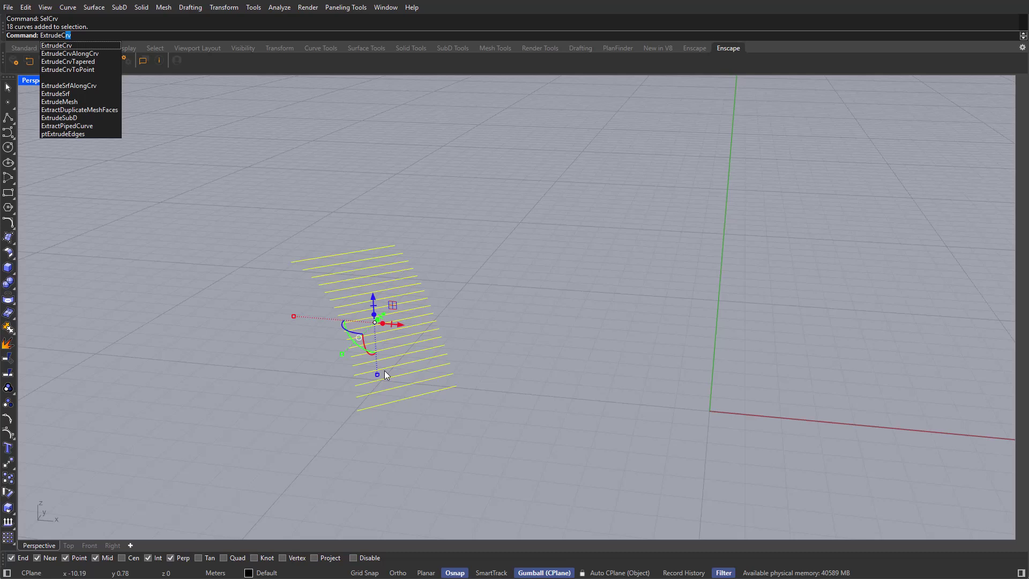
key("Return")
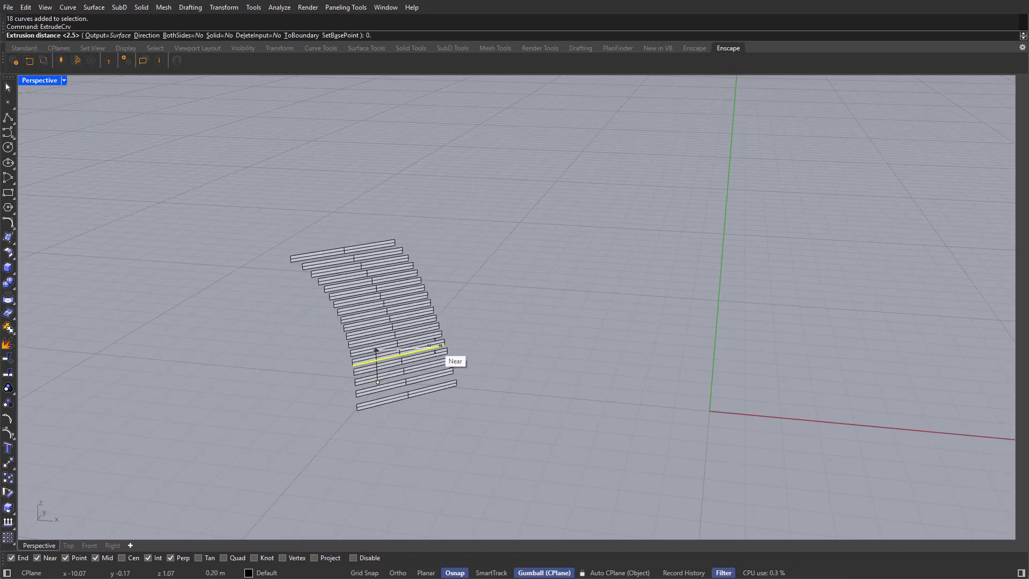
type("0.2")
key("Return")
right_click_drag(507, 273, 578, 200)
left_click_drag(579, 192, 316, 434)
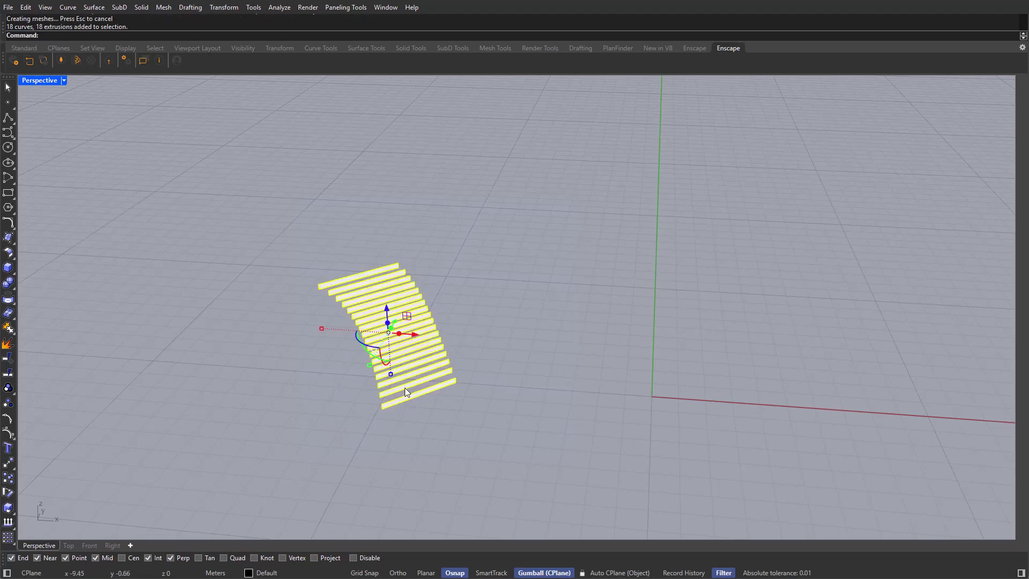
right_click_drag(404, 387, 400, 393)
key("Escape")
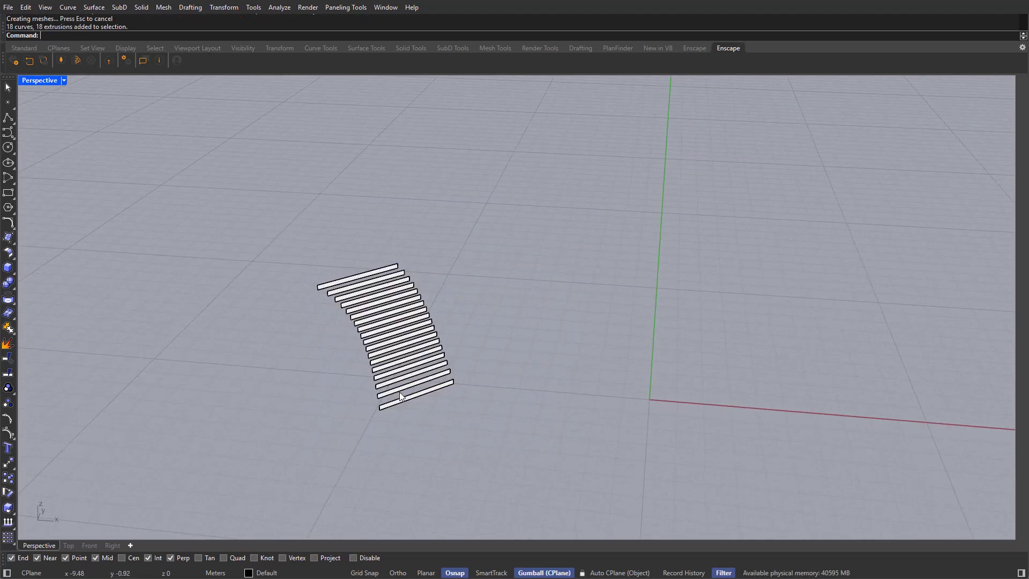
Select all extruded riser surfaces with SelSrf and offset them 0.3 m as solids with the direction flipped.
type("Sel")
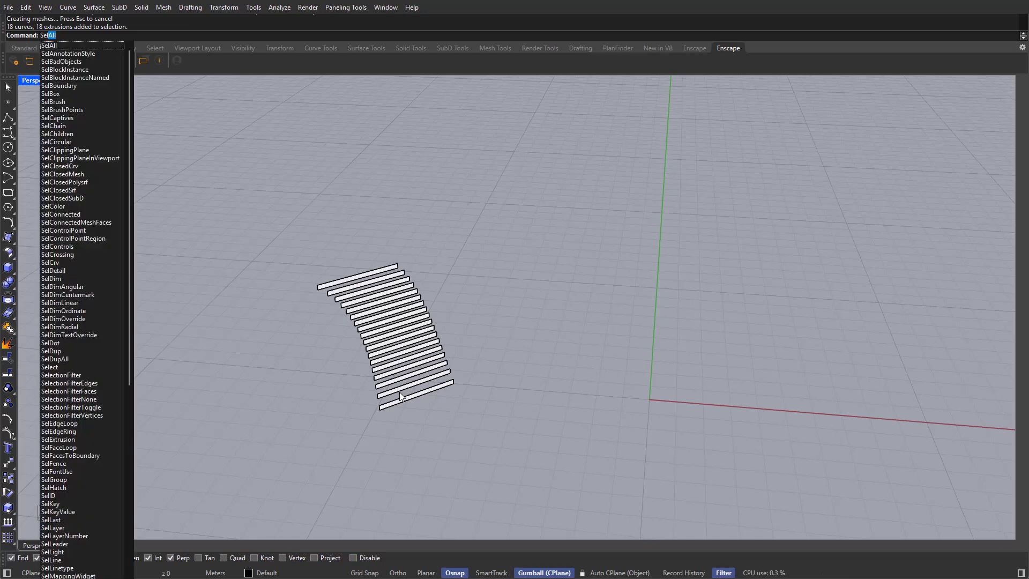
type("Srf")
key("Return")
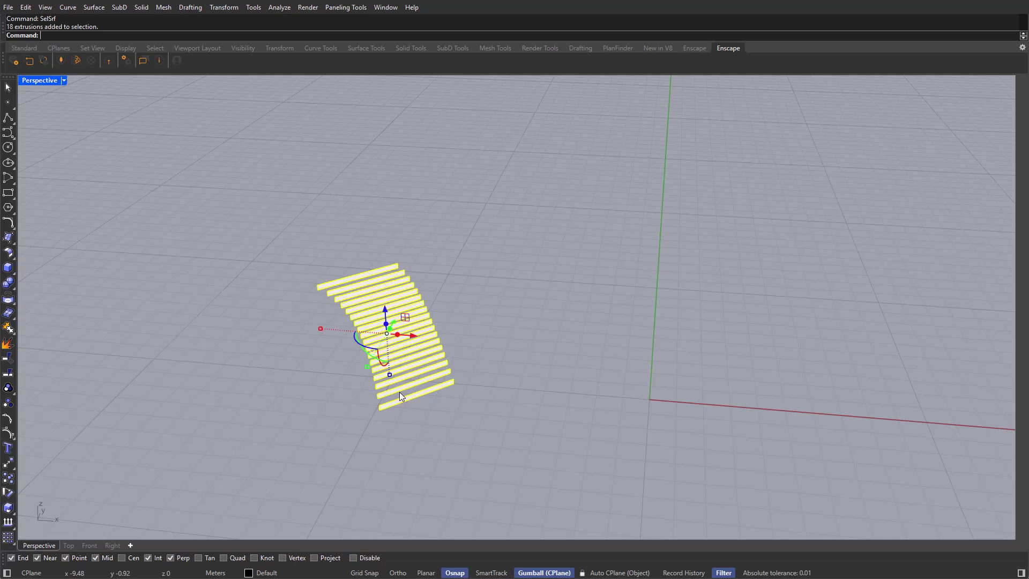
type("OffsetSrf")
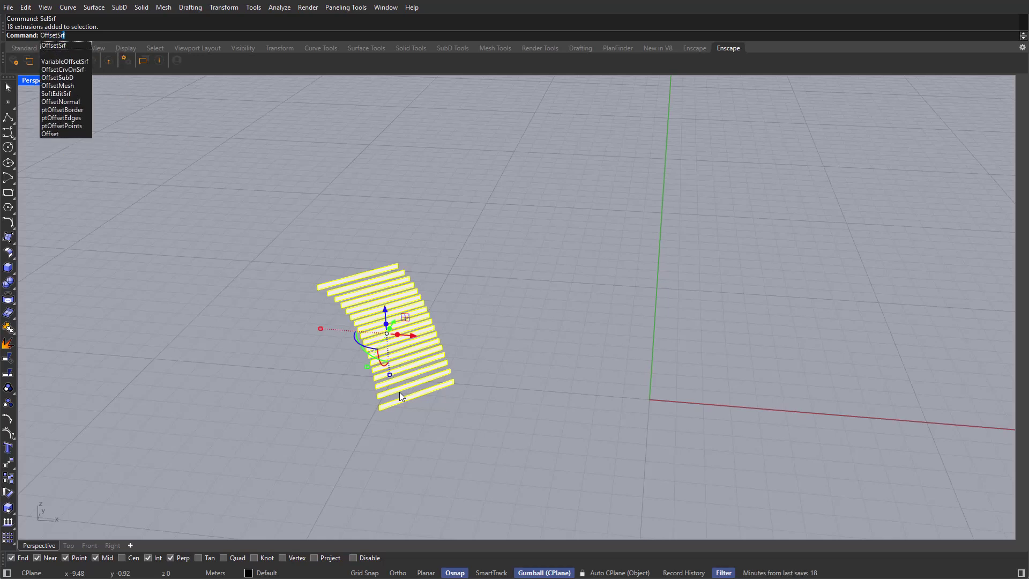
key("Return")
type("f")
key("Return")
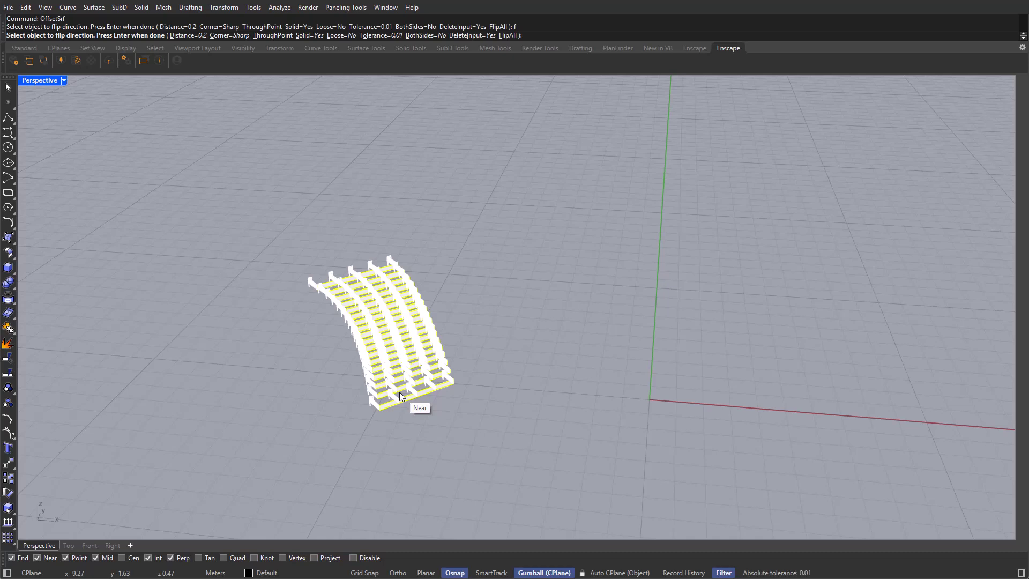
type("0.3")
key("Return")
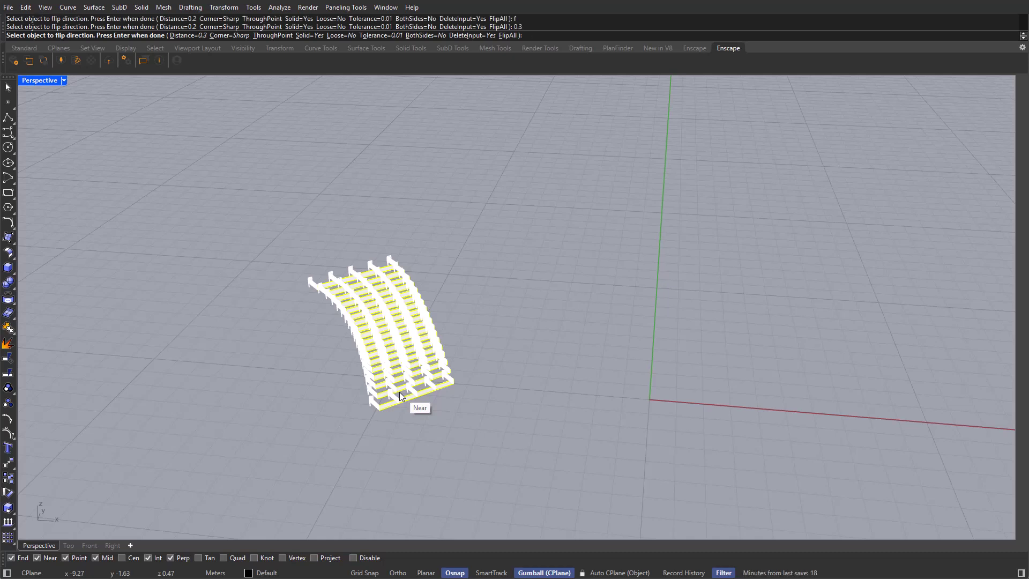
key("Return")
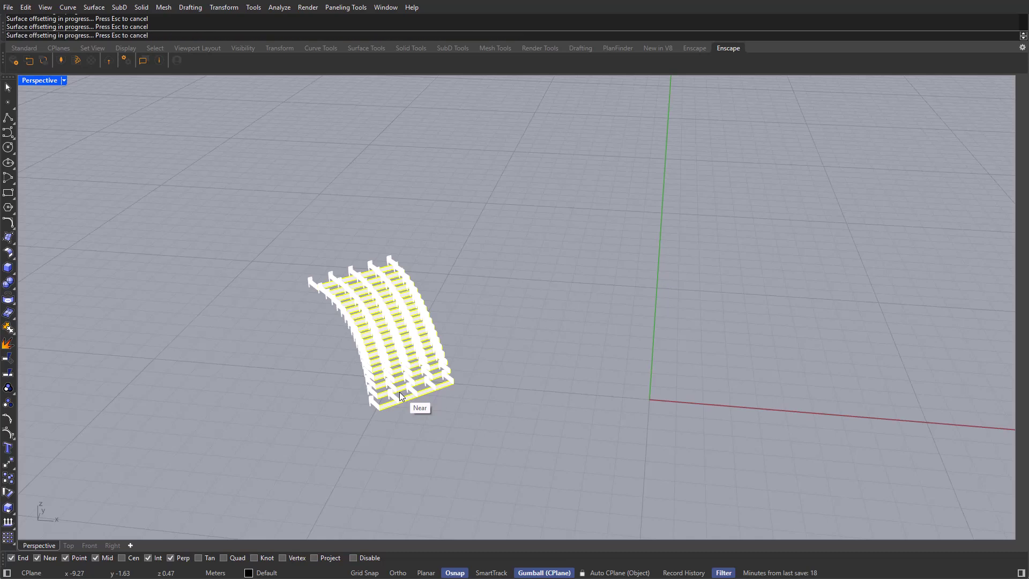
Select the rear face of the lowest step and align the gumball to the object.
right_click_drag(400, 391, 634, 333)
scroll(666, 342, "up", 3)
left_click(676, 340)
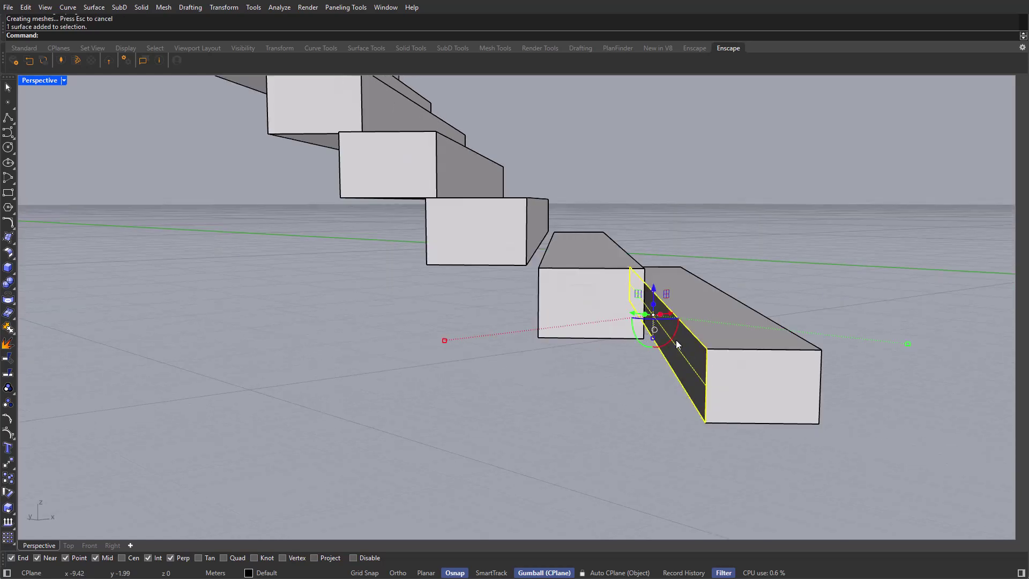
scroll(676, 340, "down", 4)
scroll(659, 346, "up", 4)
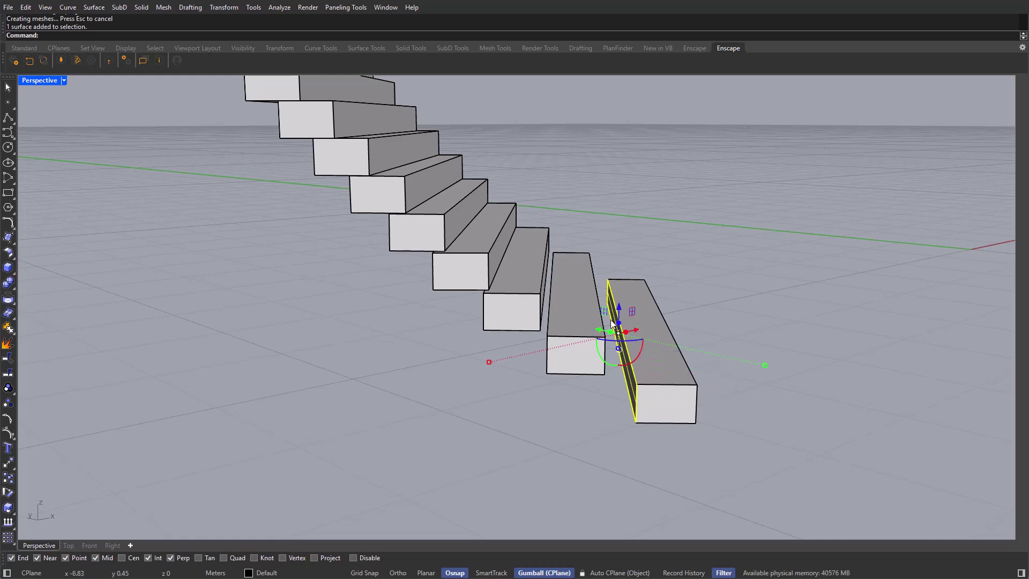
right_click_drag(625, 360, 575, 356)
scroll(629, 325, "up", 8)
scroll(571, 322, "down", 10)
scroll(583, 352, "up", 4)
right_click(549, 574)
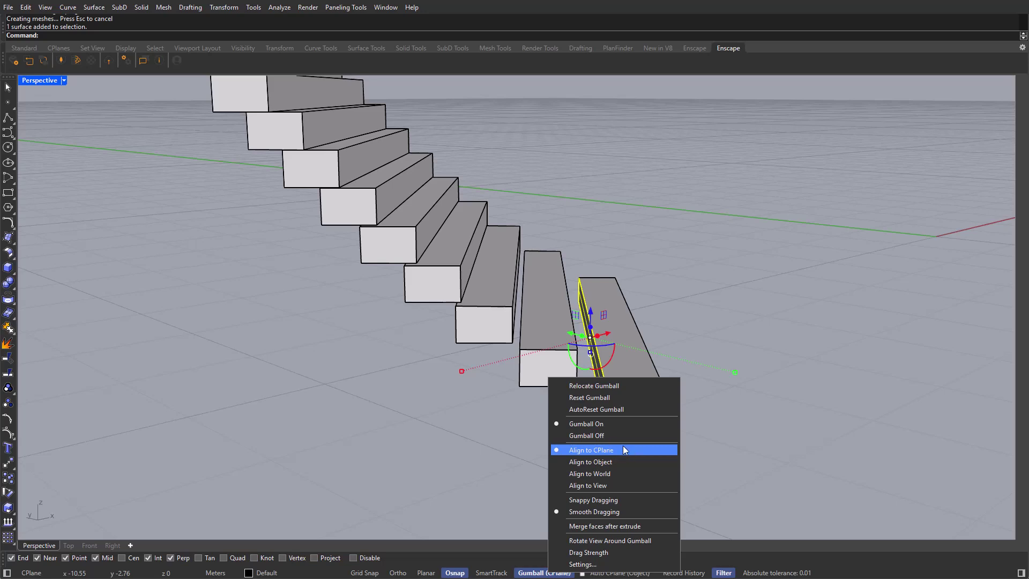
left_click(561, 462)
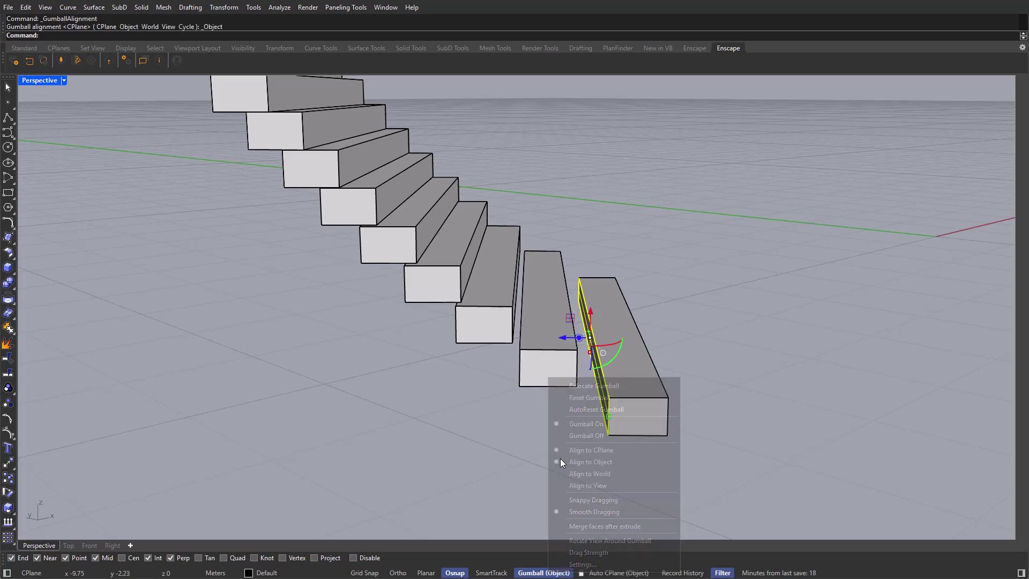
Extend the lowest step's rear face backward until its tread closes the gap to the step above.
scroll(552, 407, "up", 4)
left_click_drag(543, 397, 509, 393)
scroll(550, 352, "down", 3)
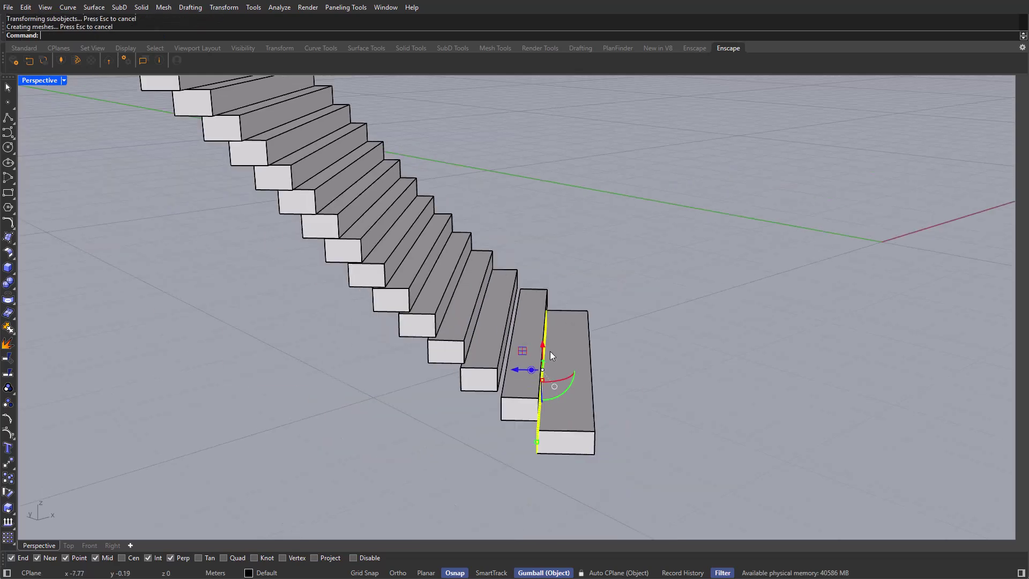
scroll(550, 351, "down", 3)
right_click_drag(551, 391, 581, 338)
key("Escape")
scroll(581, 316, "up", 12)
left_click(616, 270, "ctrl+shift")
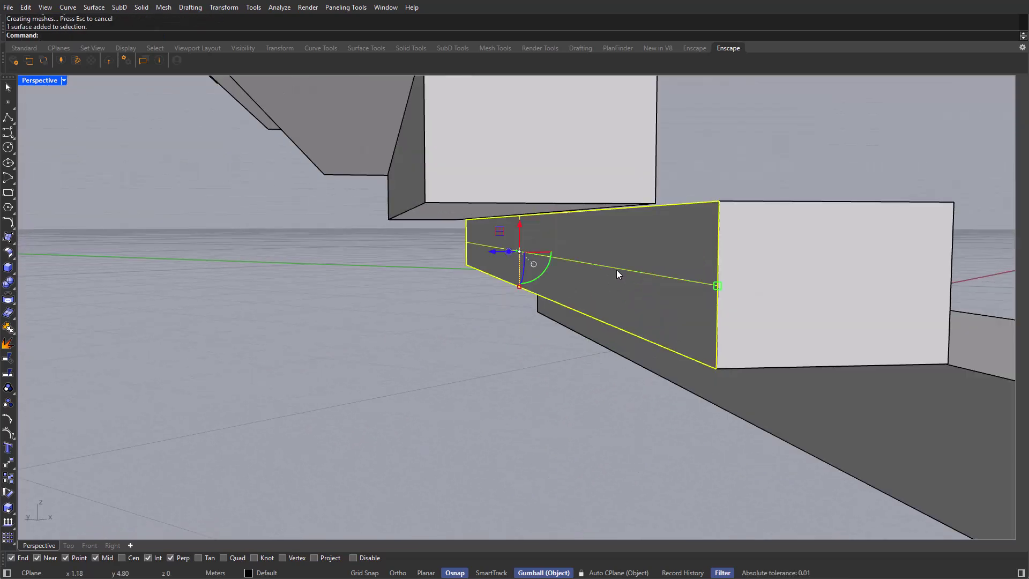
scroll(616, 269, "down", 5)
right_click_drag(584, 292, 501, 334)
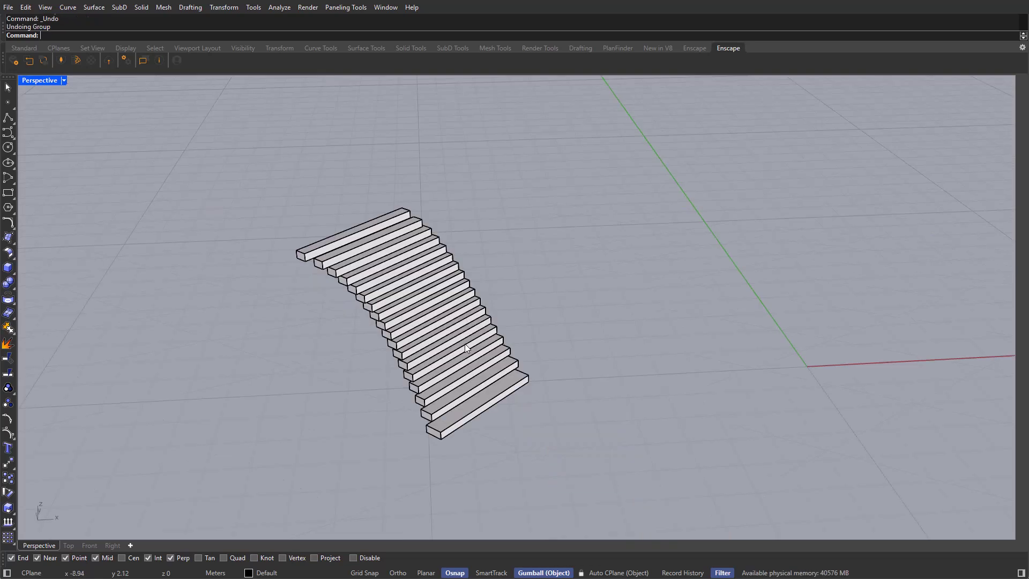
Delete all contour curves with SelCrv and group the step solids together.
type("SelCrv")
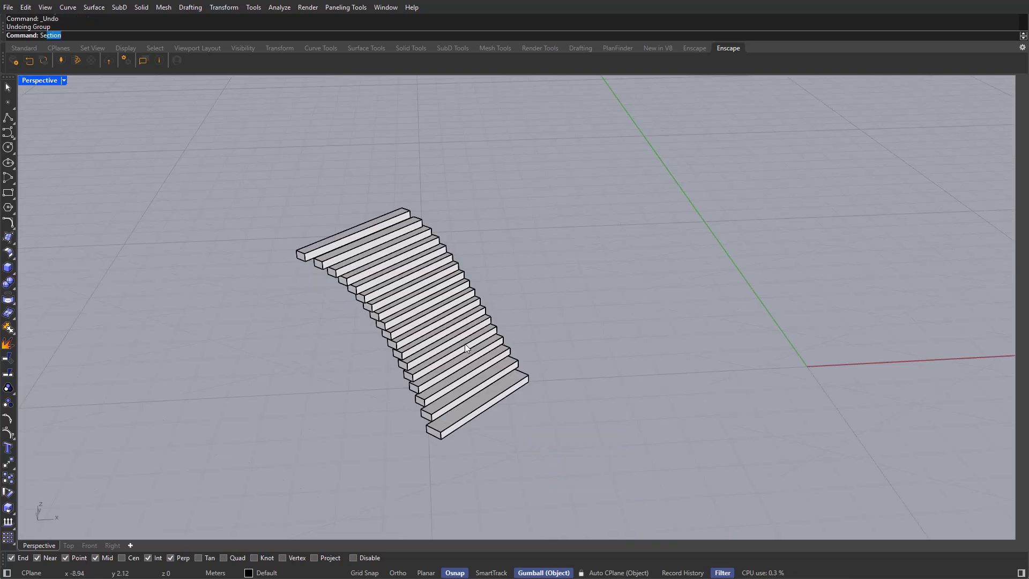
key("Return")
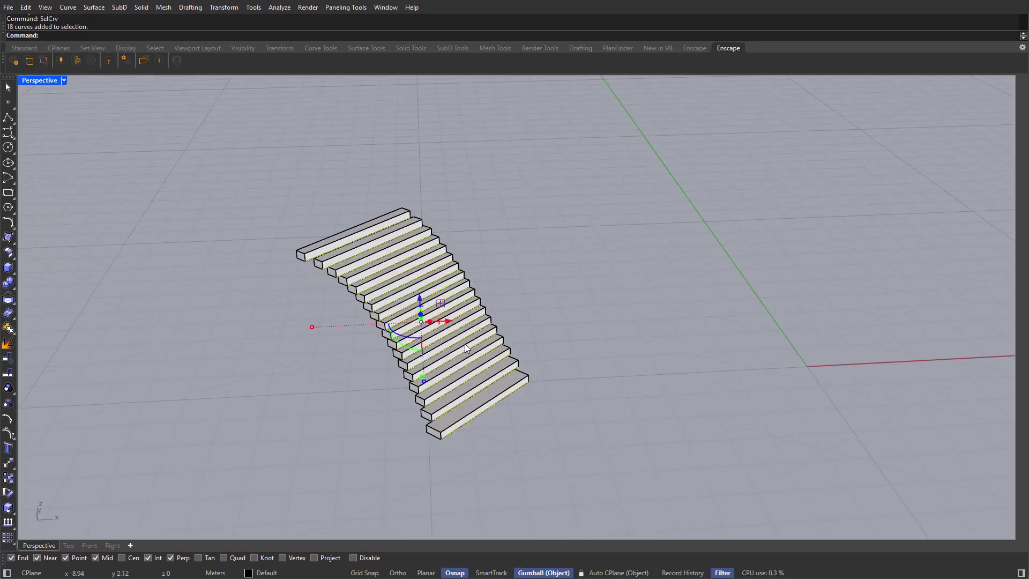
key("Delete")
left_click_drag(592, 149, 268, 461)
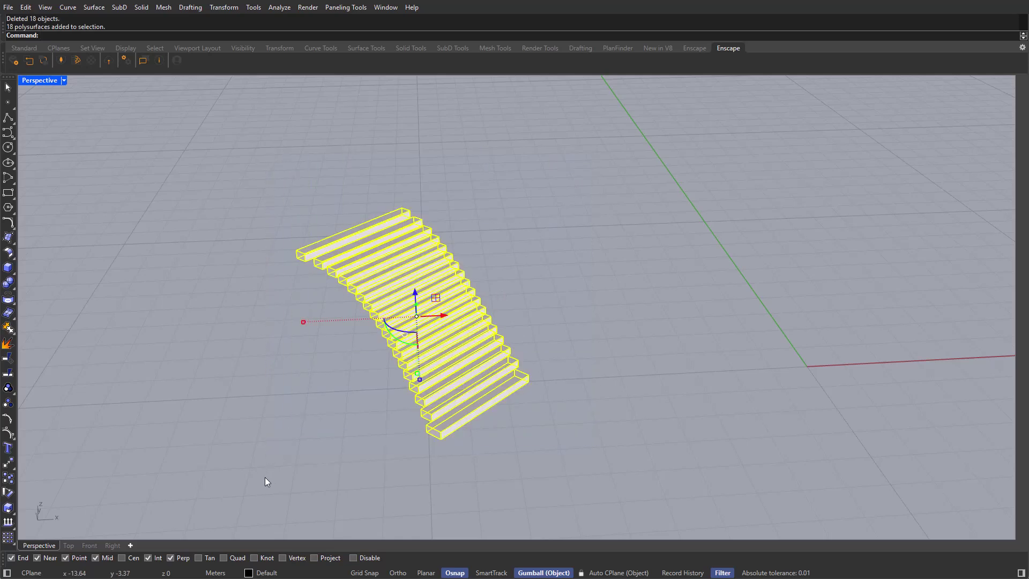
key("ctrl+g")
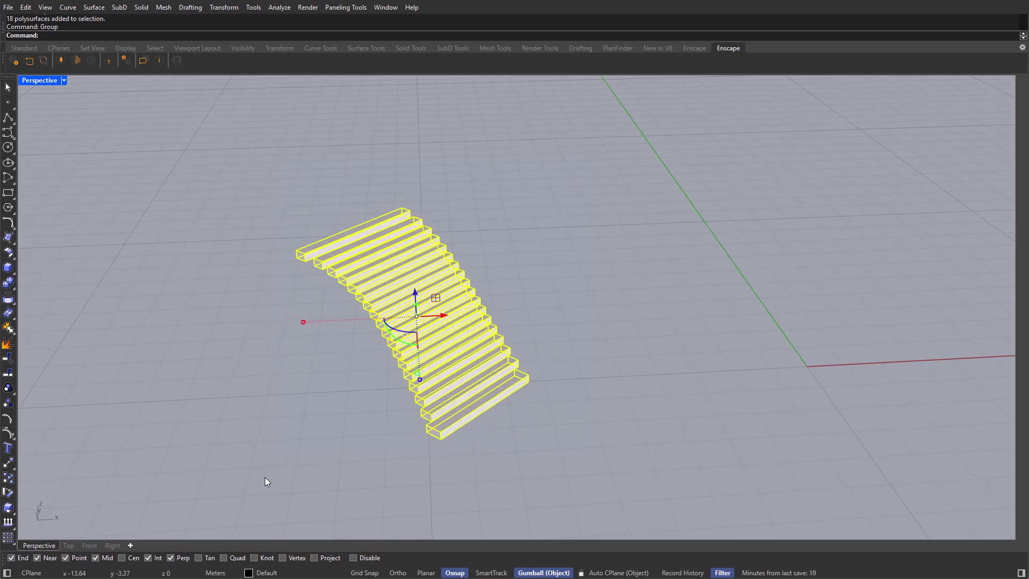
Show all hidden path objects and examine how the steps sit between the ramp's side walls.
key("Return")
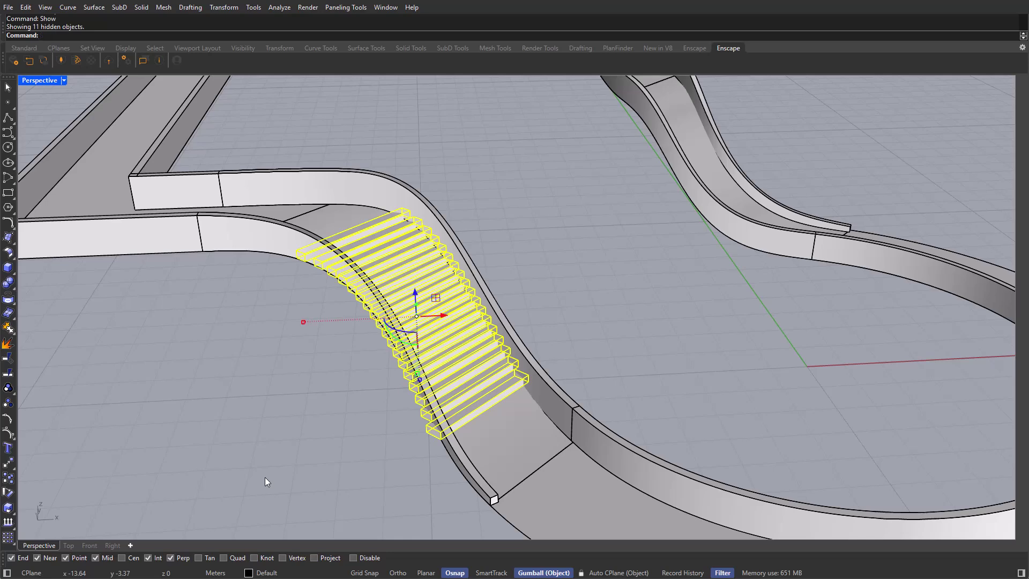
key("Escape")
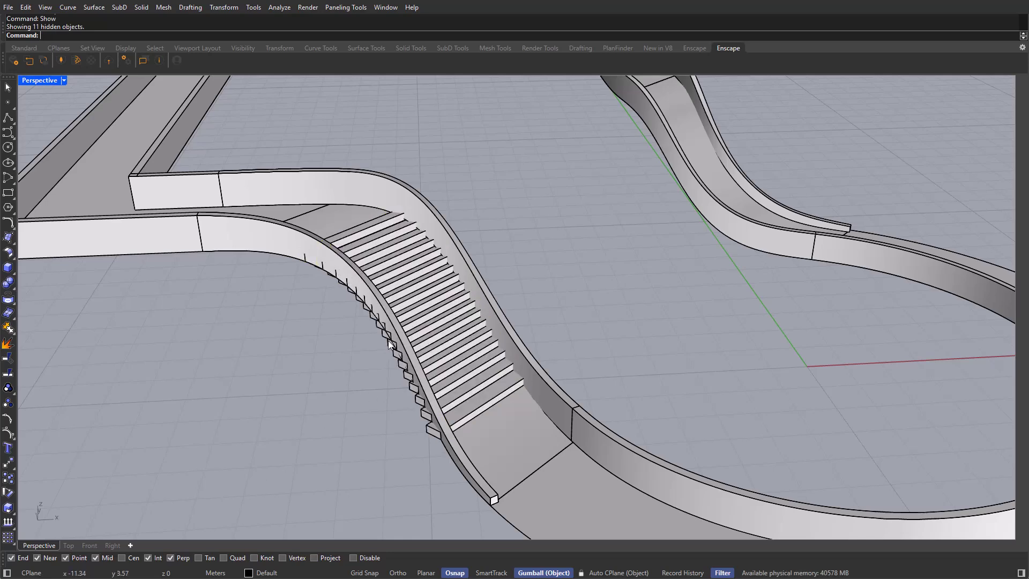
scroll(430, 384, "down", 7)
right_click_drag(430, 384, 367, 391)
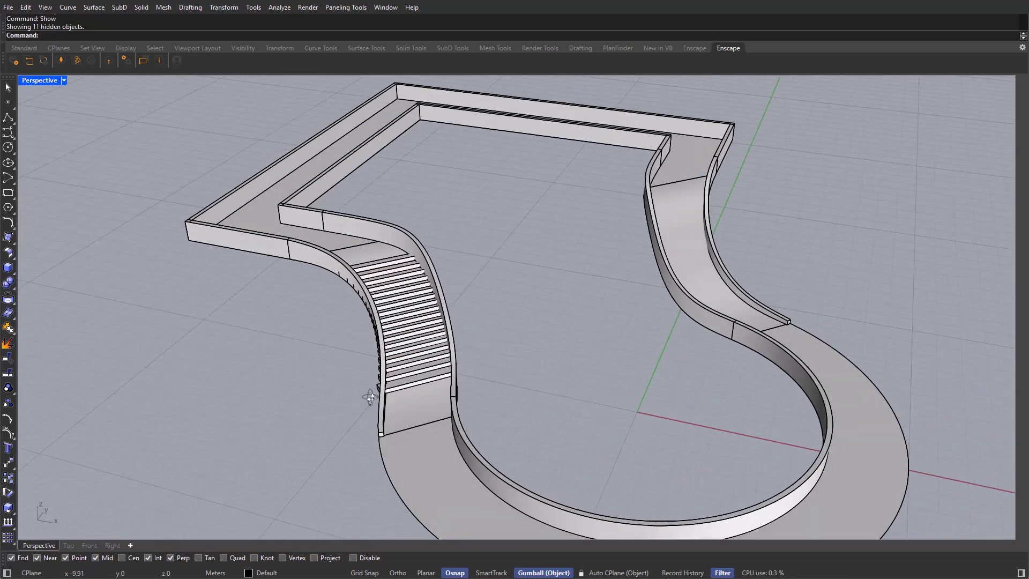
scroll(370, 338, "up", 9)
mouse_move(438, 374)
right_mouse_down()
mouse_move(507, 362)
mouse_move(450, 366)
right_mouse_up()
Scale the grouped steps in one direction with Scale1D about the midpoint of the lowest step's front edge, narrowing them slightly between the ramp walls.
left_click(490, 352)
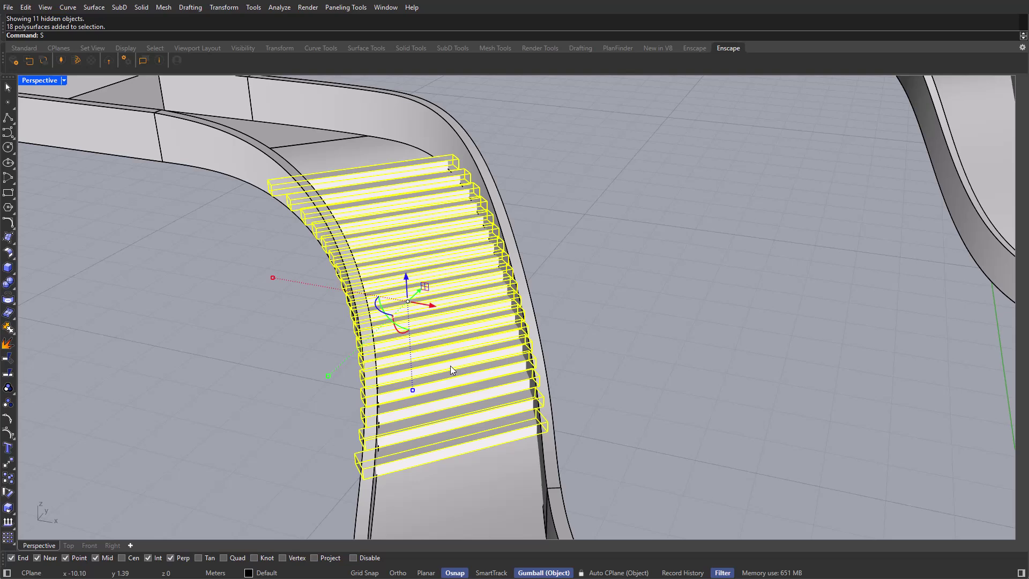
type("cale")
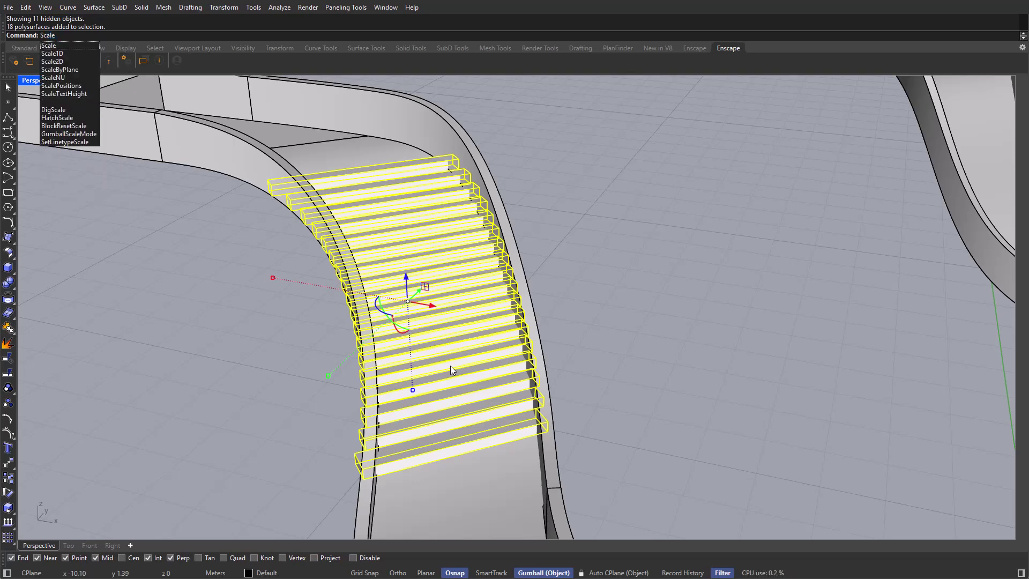
type("1D")
key("Return")
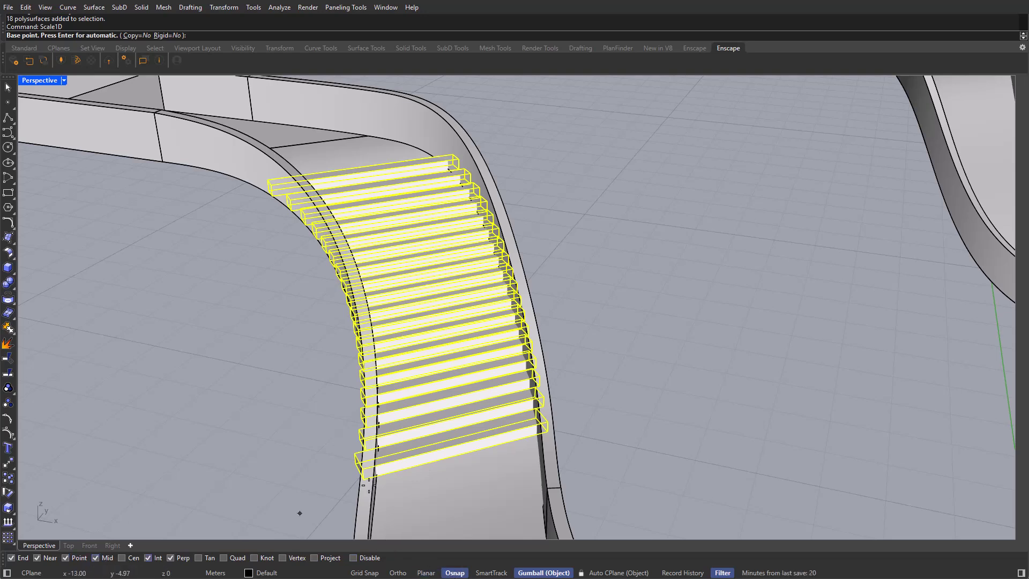
left_click(462, 456)
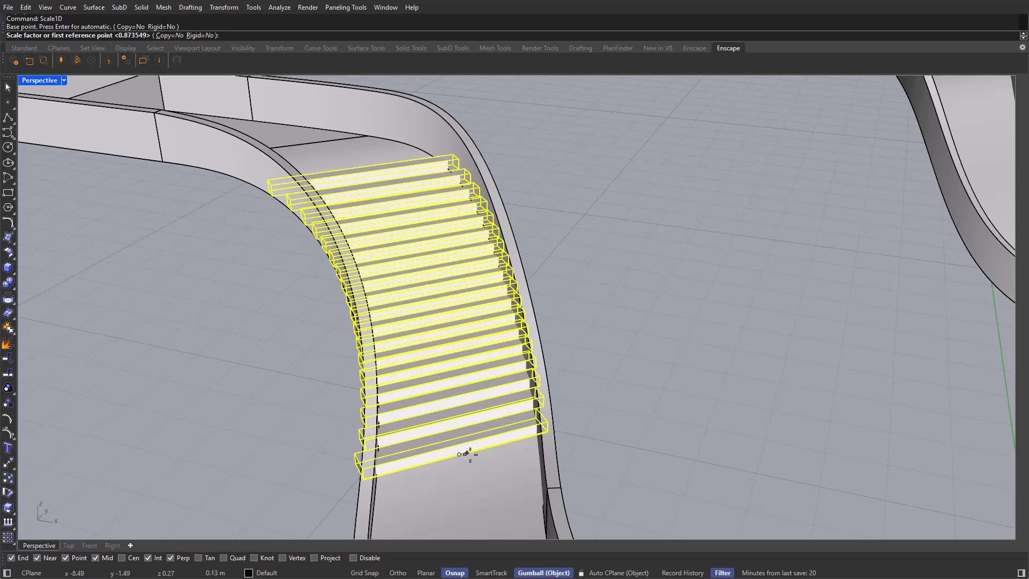
right_click_drag(538, 438, 543, 443)
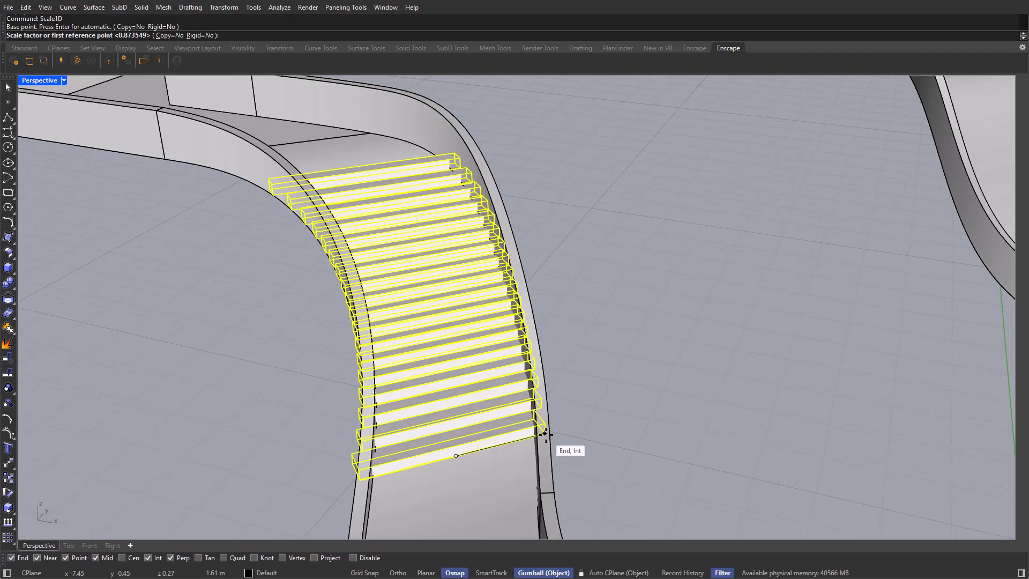
left_click(545, 433)
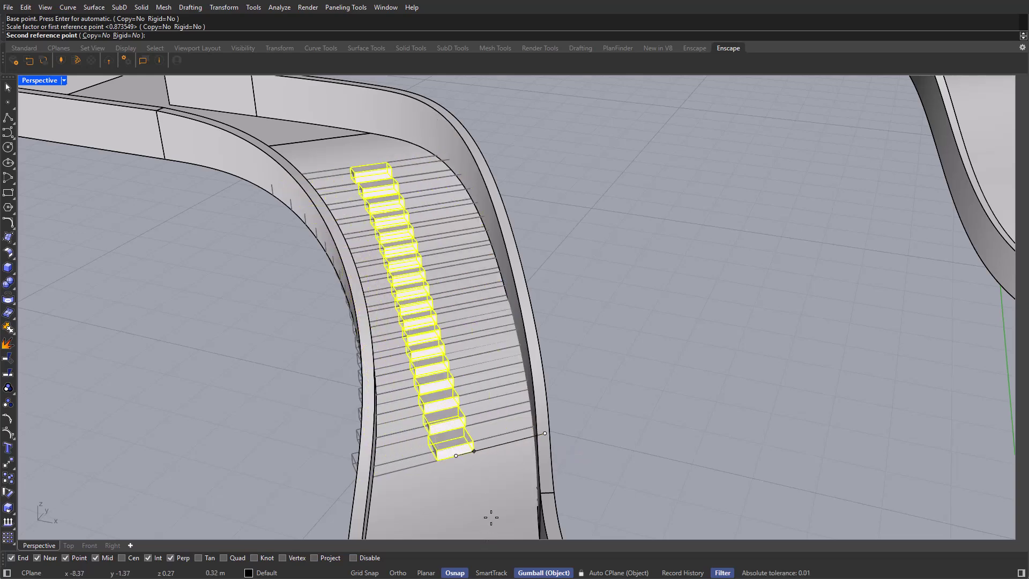
left_click(459, 575)
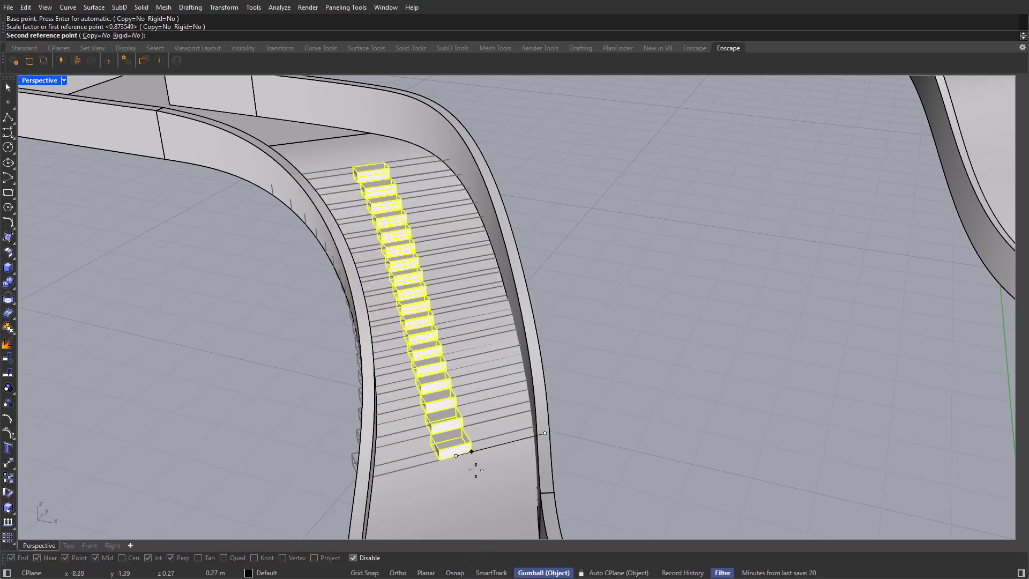
right_click_drag(475, 471, 450, 489)
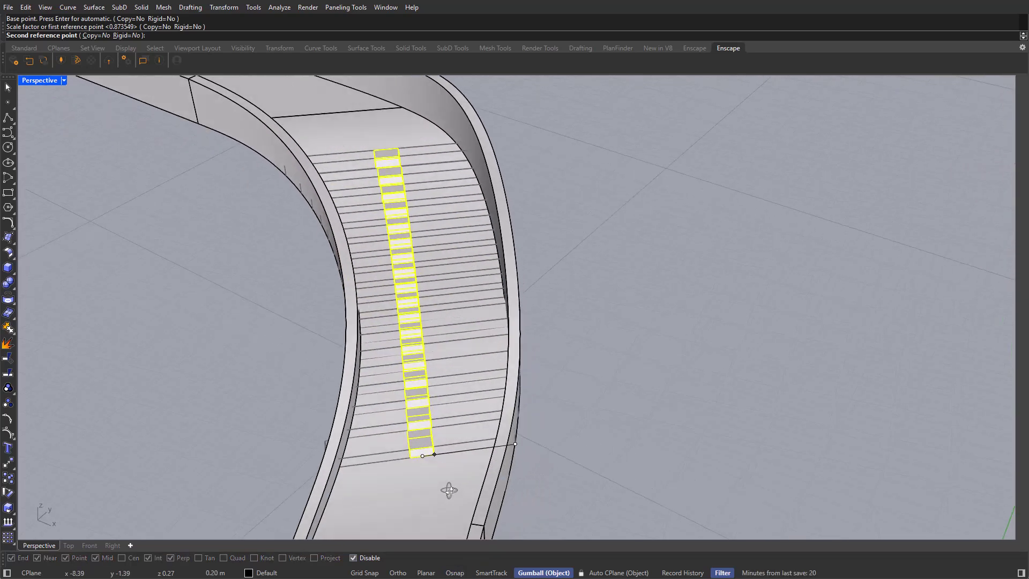
left_click(505, 468)
right_click_drag(505, 468, 409, 396)
key("Escape")
Mirror a copy of the step group onto the other ramp across the diagonal from the origin to -10,10, using grid snap.
left_click(442, 384)
scroll(442, 384, "down", 4)
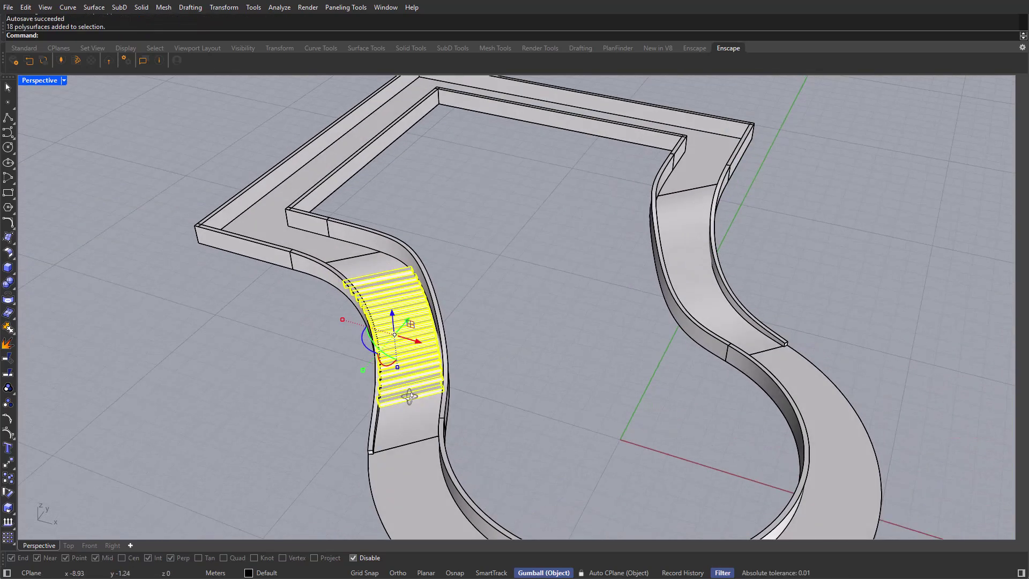
type("Mirror")
key("Return")
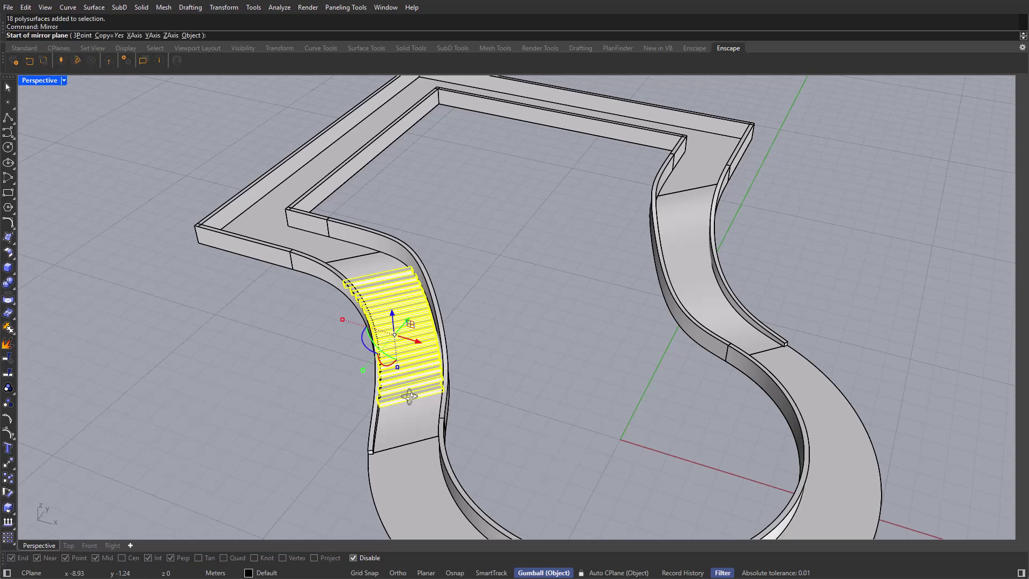
right_click_drag(524, 402, 496, 403, "shift")
left_click(364, 573)
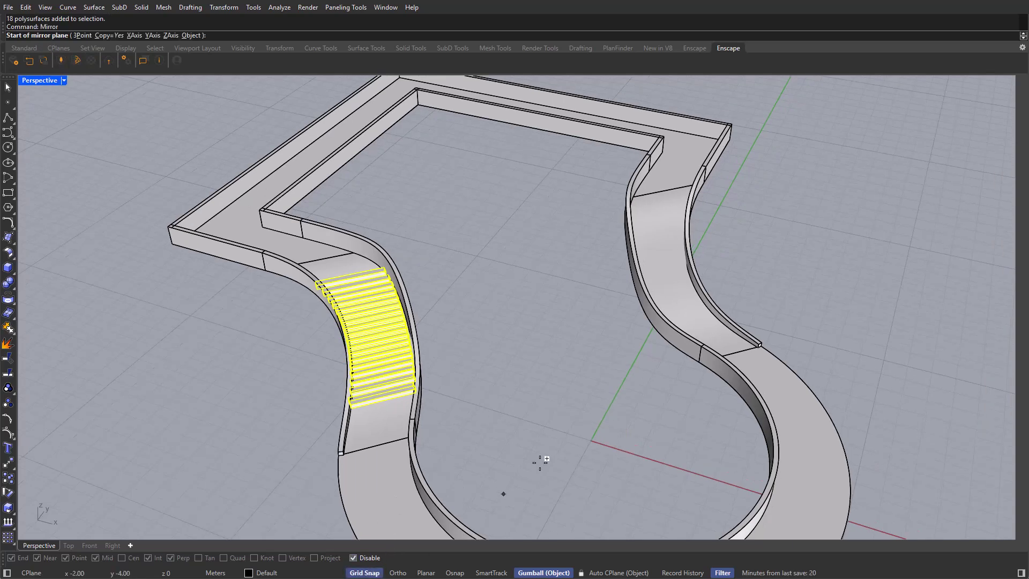
left_click(591, 441)
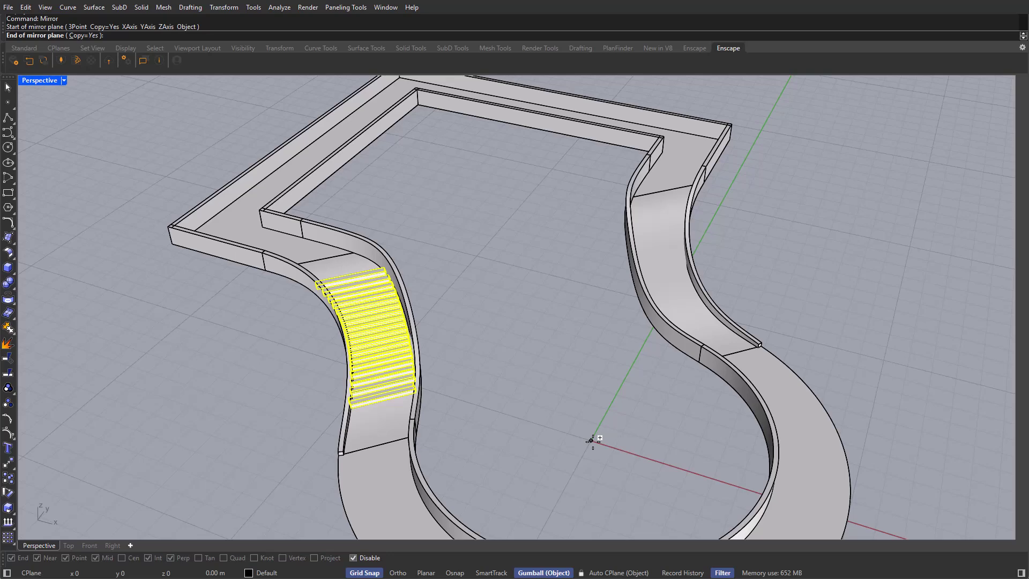
key("Right")
left_click(469, 247)
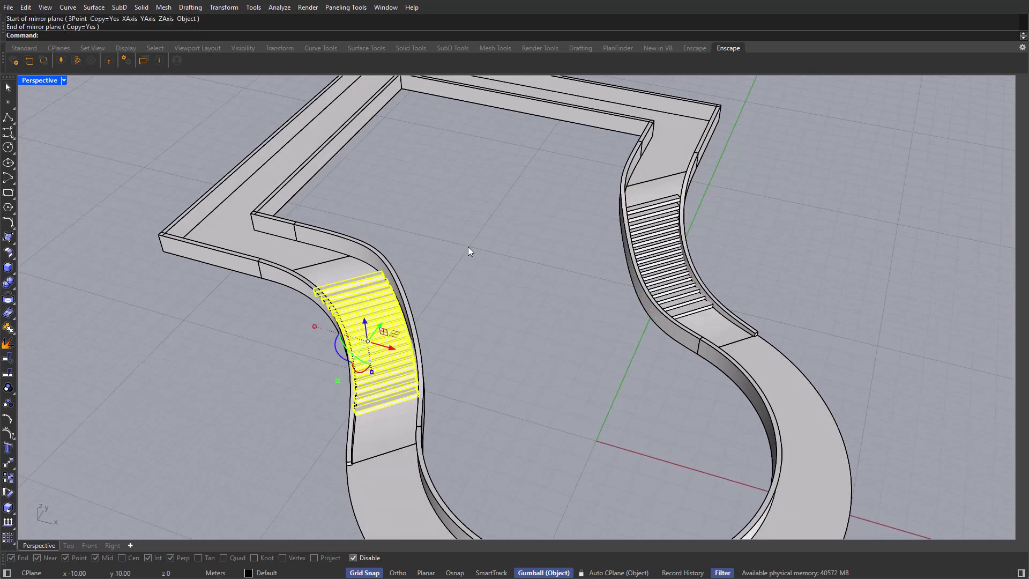
Examine how the original and mirrored steps sit between the walls of both ramps.
left_click(475, 306)
scroll(475, 307, "down", 6)
right_click_drag(475, 306, 501, 256)
scroll(524, 297, "up", 2)
scroll(292, 317, "up", 4)
scroll(293, 317, "up", 3)
left_click(307, 315)
scroll(307, 315, "down", 4)
right_click_drag(307, 316, 336, 338)
key("Escape")
Switch to a maximized Front view and set its display mode to Shaded.
double_click(45, 82)
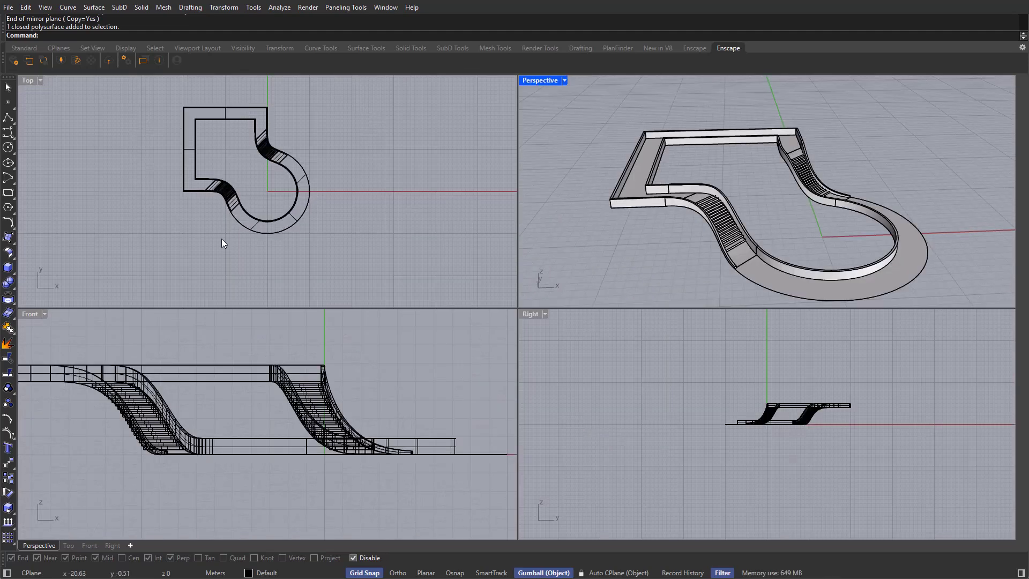
scroll(161, 397, "down", 6)
right_click_drag(161, 397, 289, 407)
double_click(30, 313)
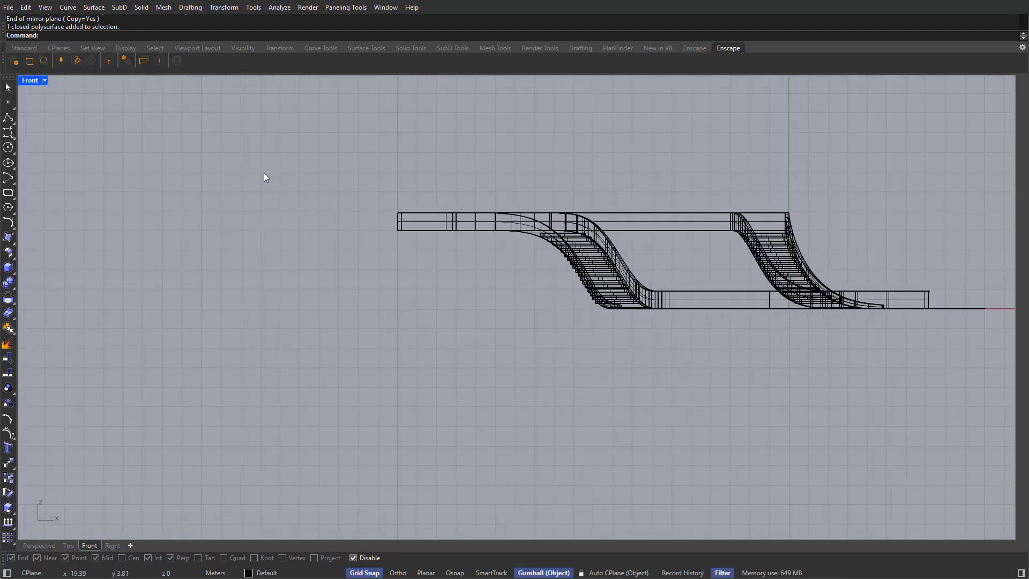
left_click(44, 80)
left_click(44, 81)
left_click(44, 80)
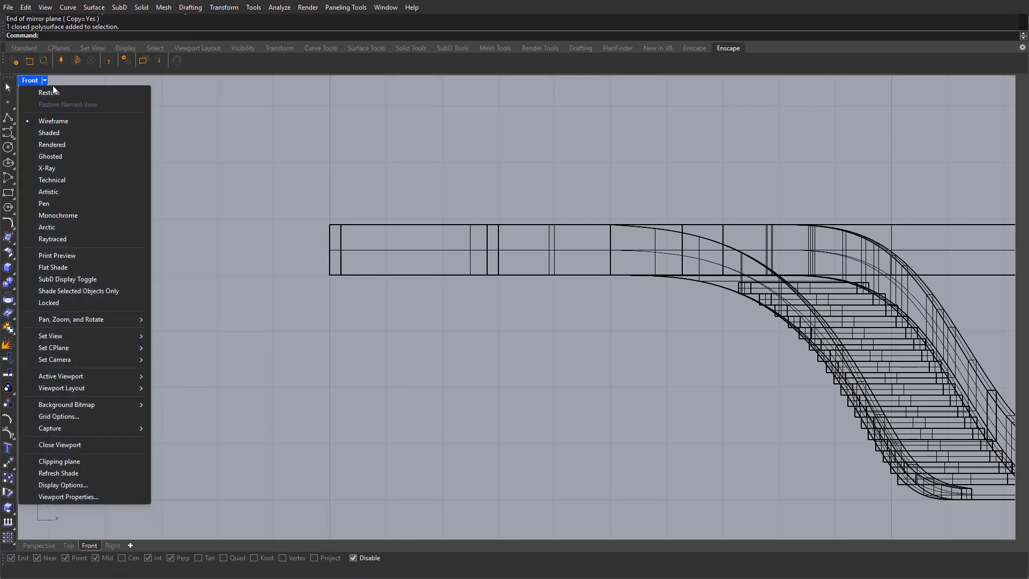
left_click(54, 133)
scroll(400, 311, "down", 2)
scroll(375, 313, "up", 2)
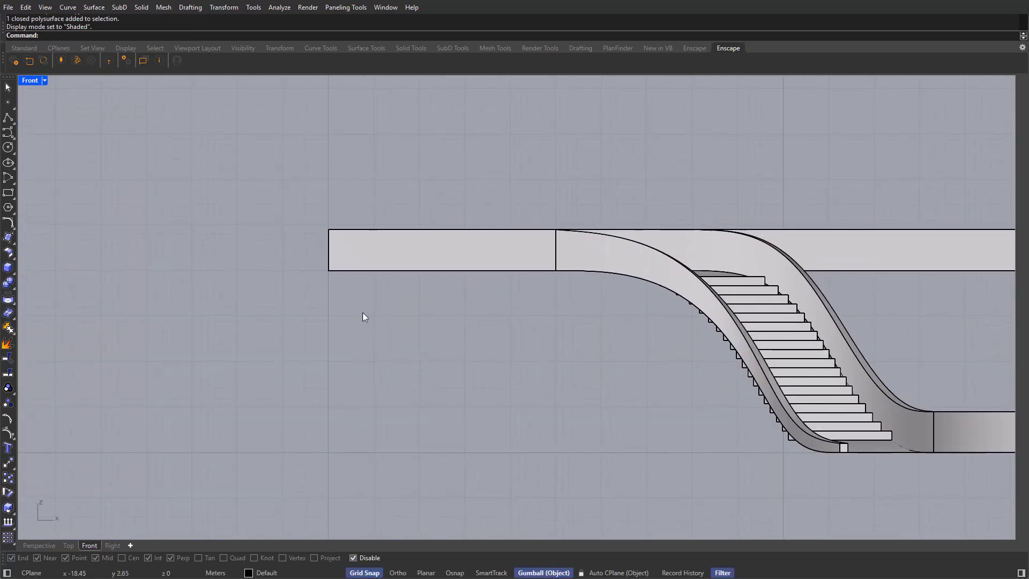
left_click(17, 138)
left_click(40, 138)
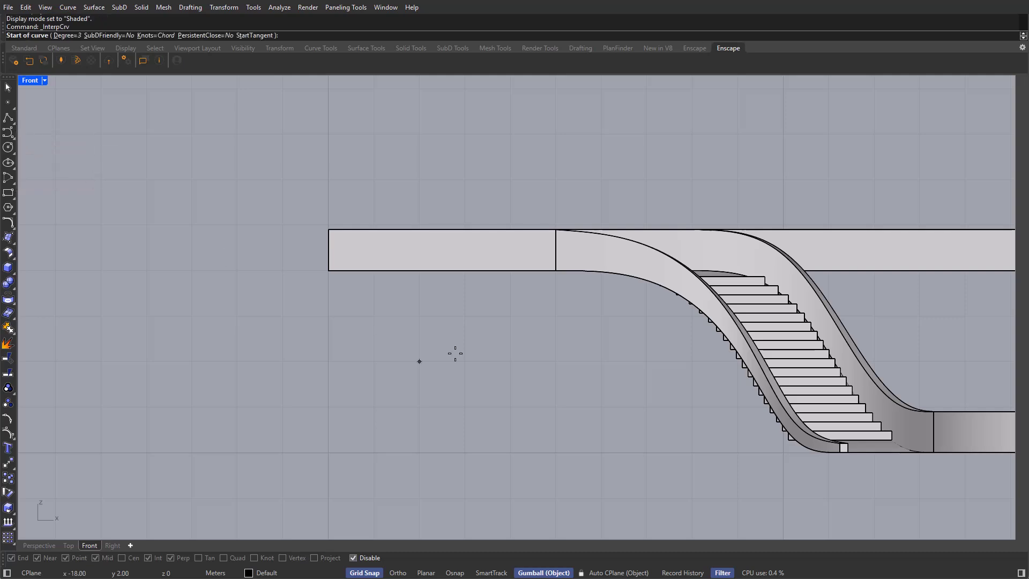
right_click_drag(455, 353, 462, 340)
key("F9")
key("Escape")
Turn grid snap off and draw an arching interpolated curve from the wall seam's lower end to the ground, about 4.5 m across and 4 m high.
left_click(366, 572)
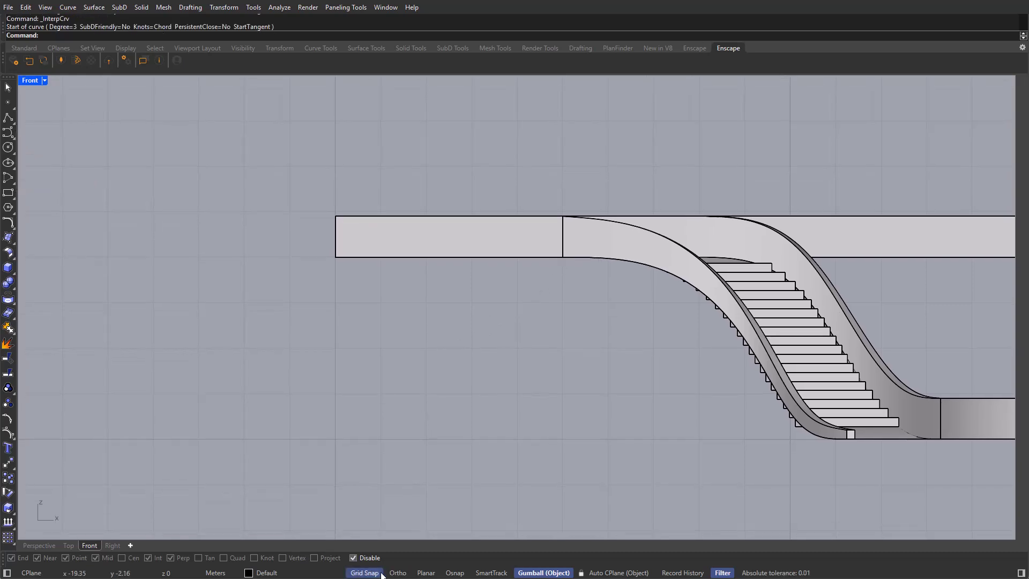
right_click(571, 261)
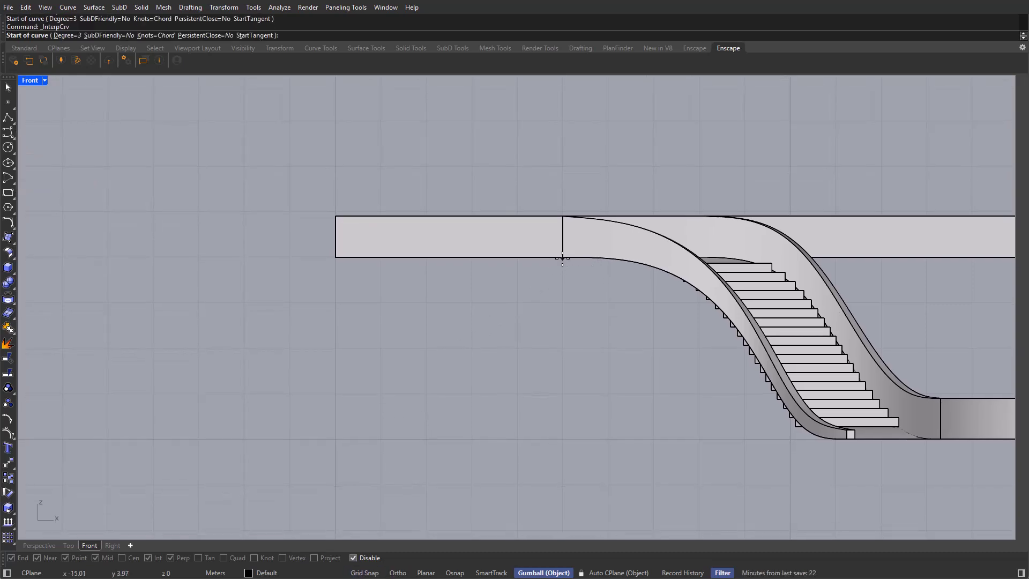
left_click(563, 258)
left_click(563, 258)
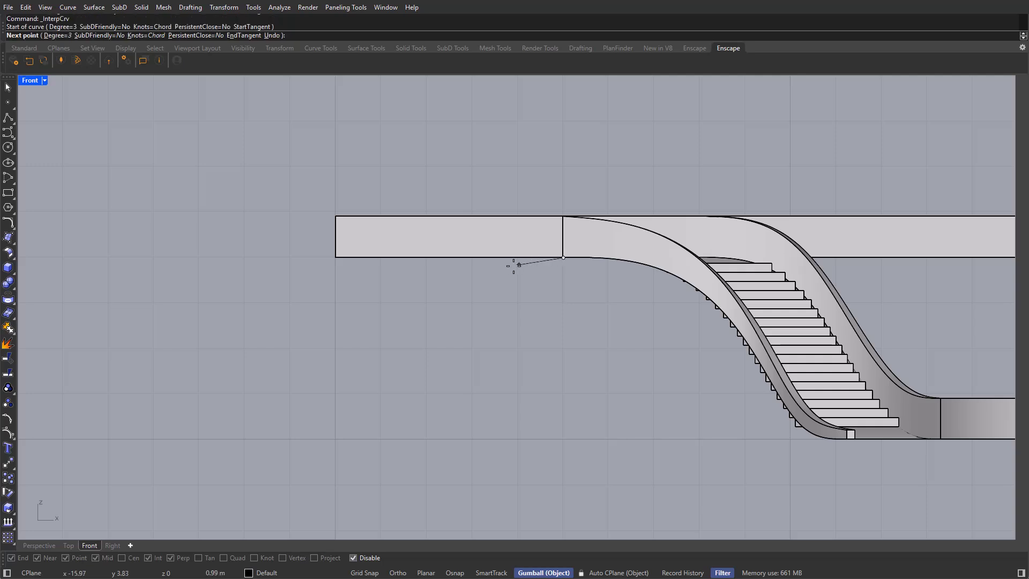
left_click(442, 287)
left_click(411, 308)
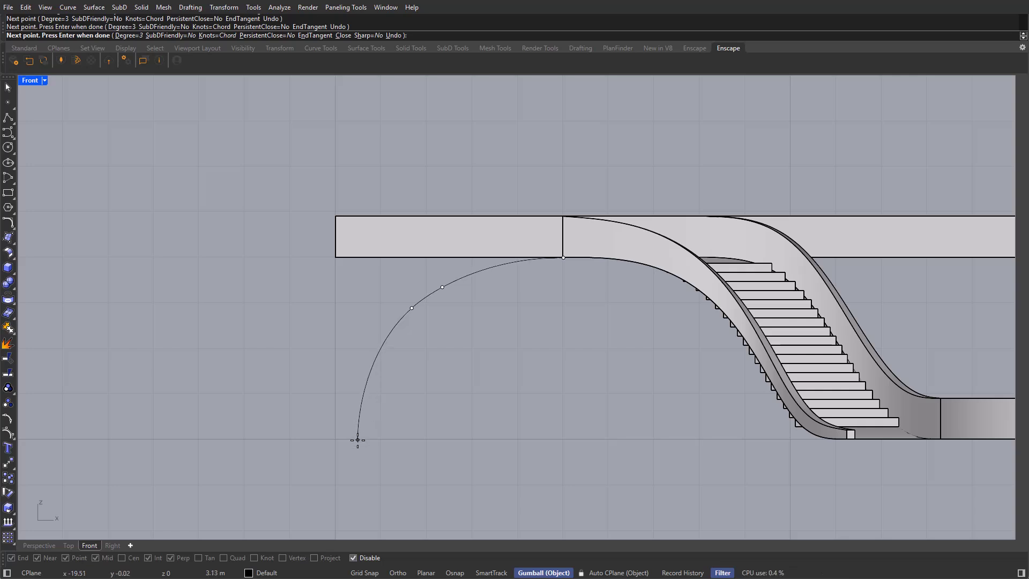
left_click(357, 440)
key("Return")
Select the arching curve, return to a maximized Perspective view, and align the gumball to the CPlane.
left_click(397, 323)
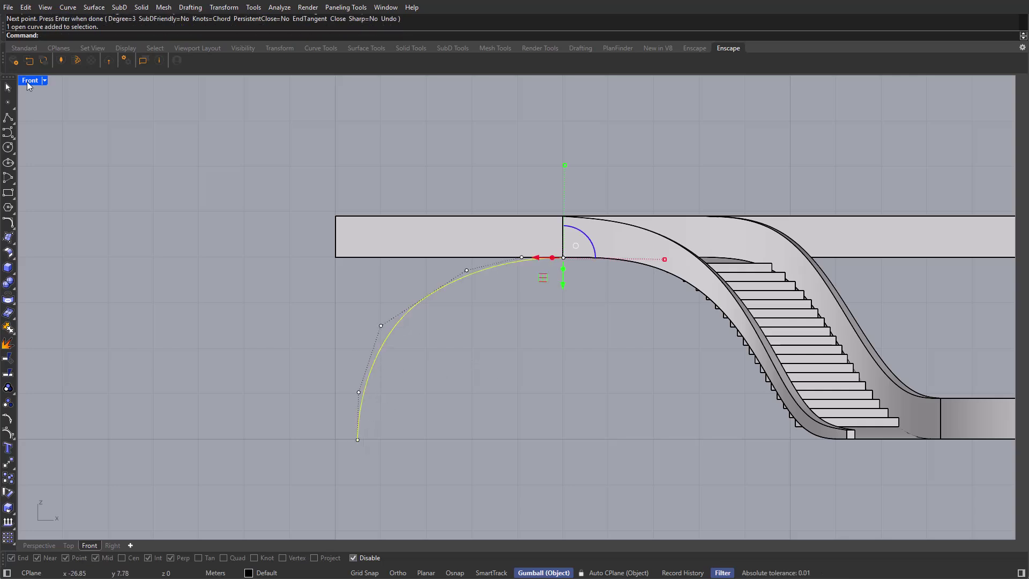
double_click(29, 81)
double_click(538, 82)
right_click_drag(482, 225, 404, 345)
right_click_drag(566, 326, 604, 306, "shift")
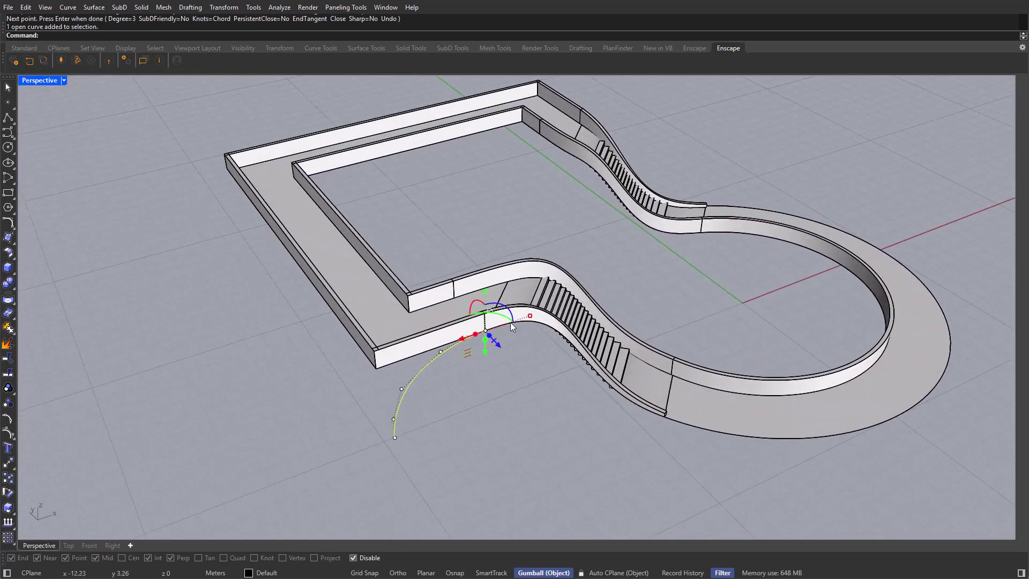
right_click_drag(506, 360, 513, 349)
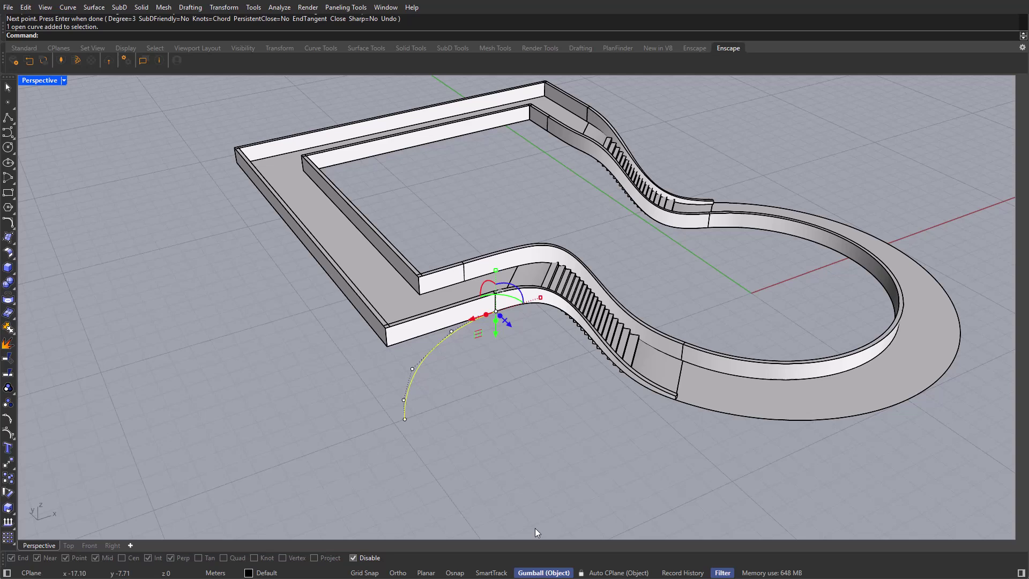
right_click(536, 573)
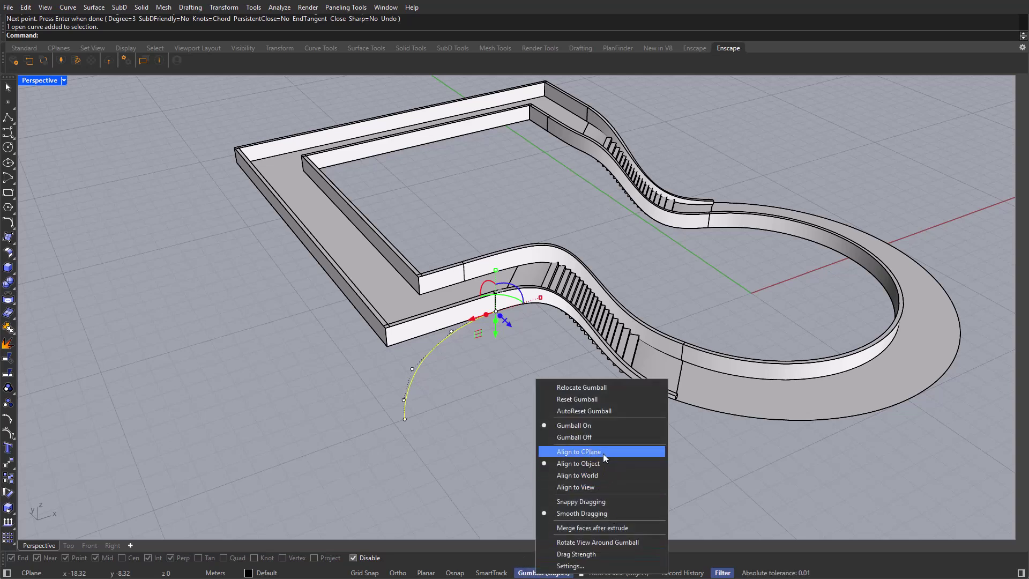
left_click(579, 452)
scroll(494, 406, "up", 3)
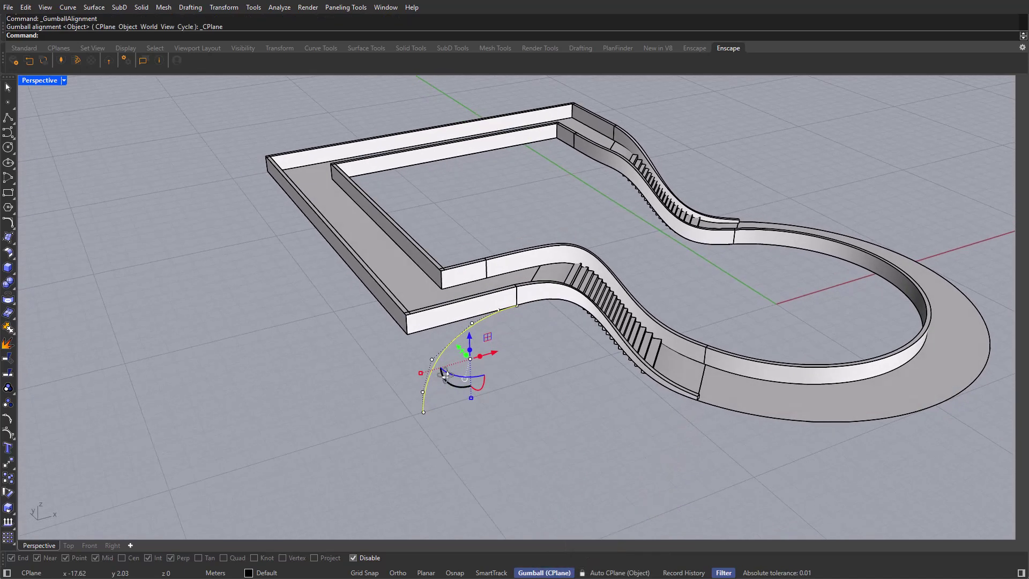
Start a Rotate3D copy of the arching curve with a vertical axis through the walls' outer lower corner.
key("Escape")
left_click(421, 391)
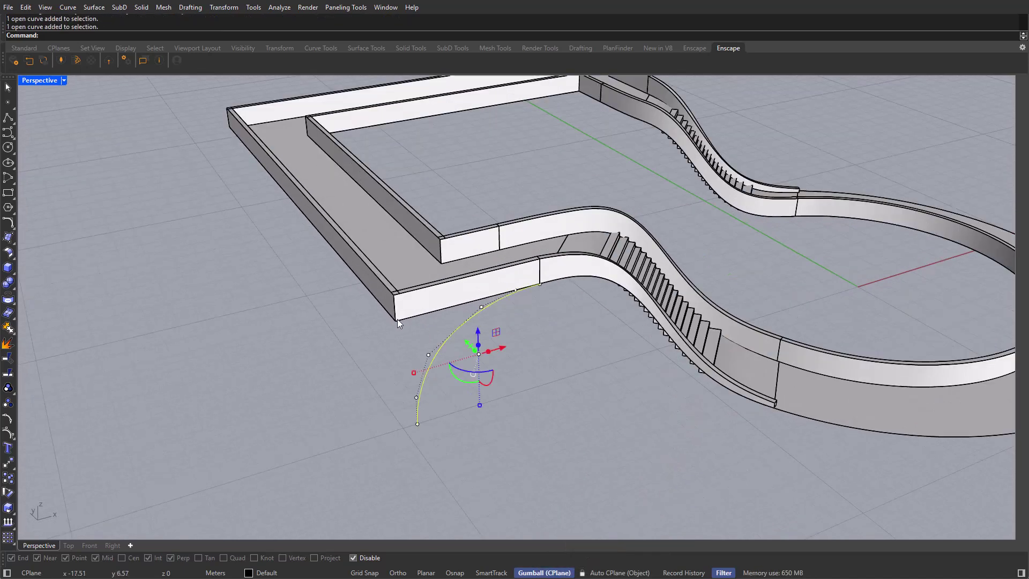
right_click_drag(398, 319, 449, 371)
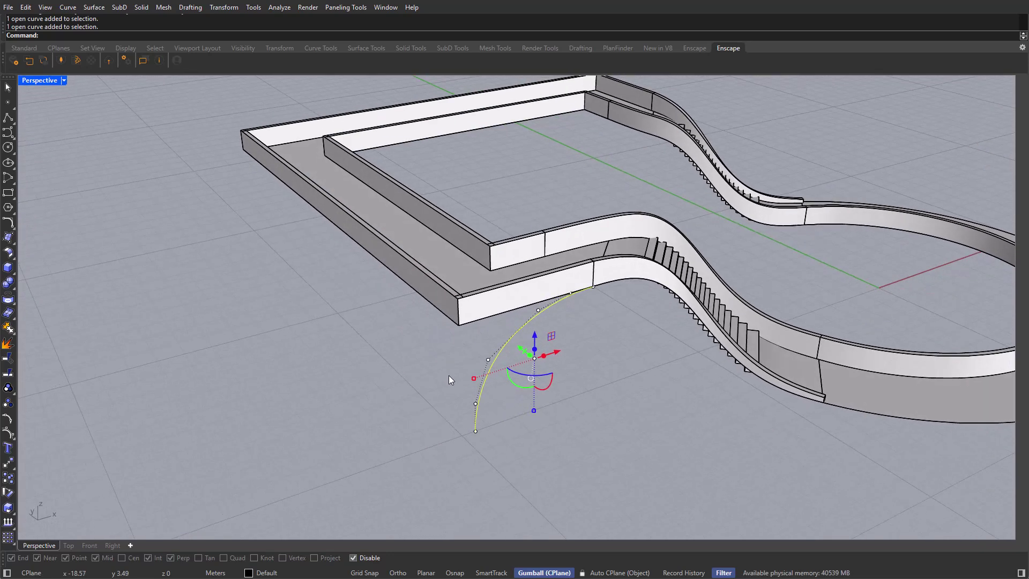
type("te")
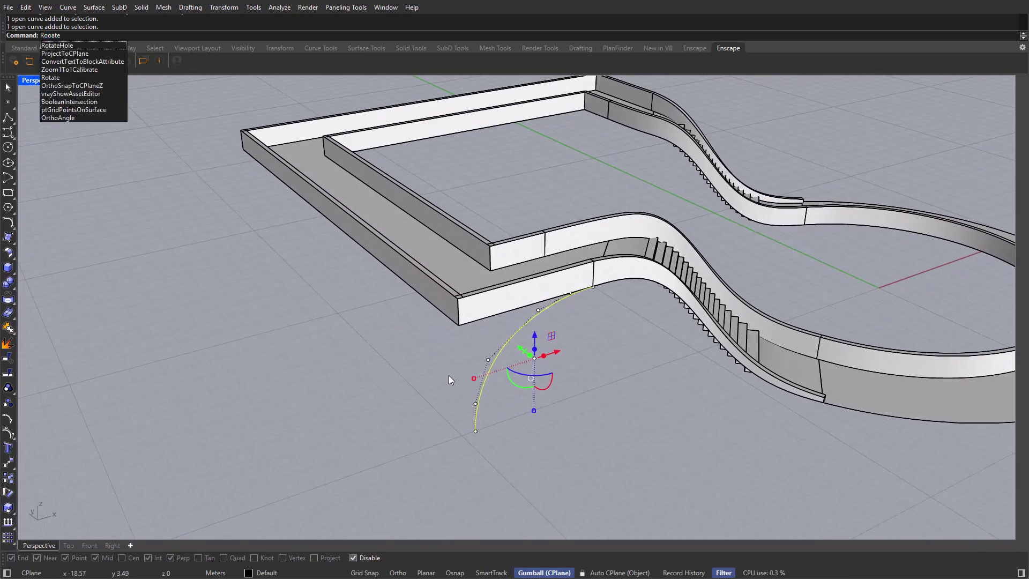
type("3D")
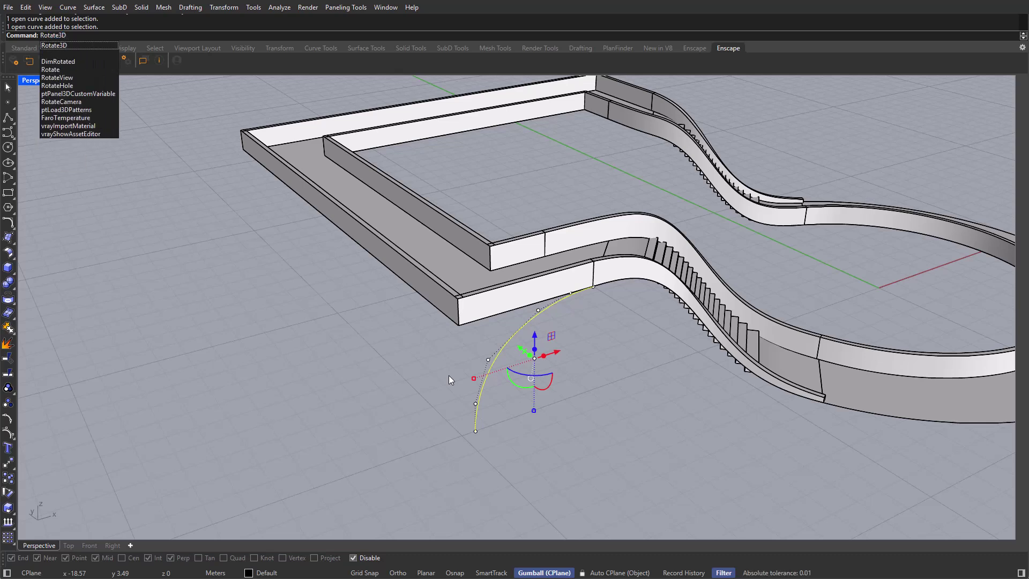
key("Return")
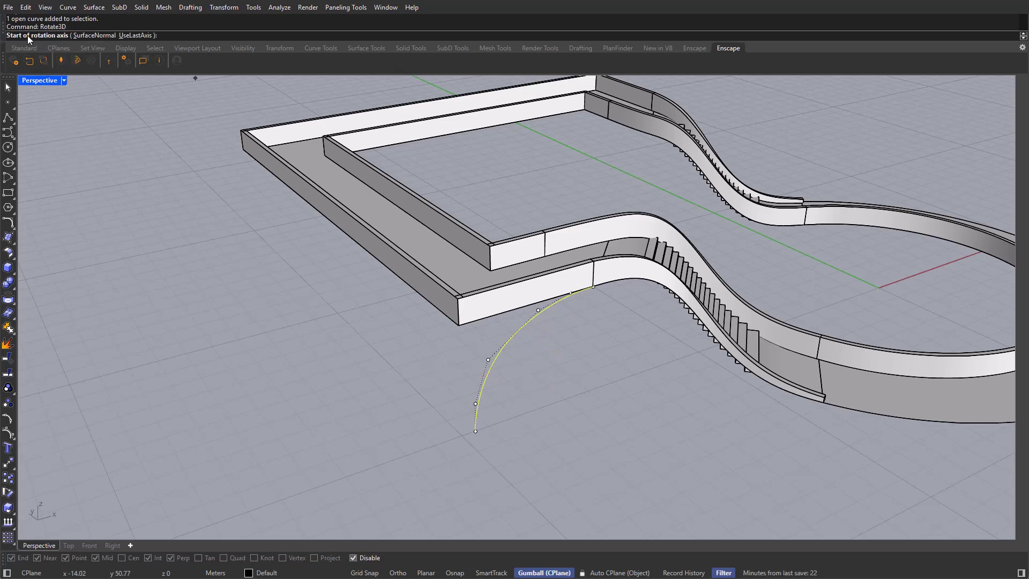
right_click_drag(387, 313, 377, 305)
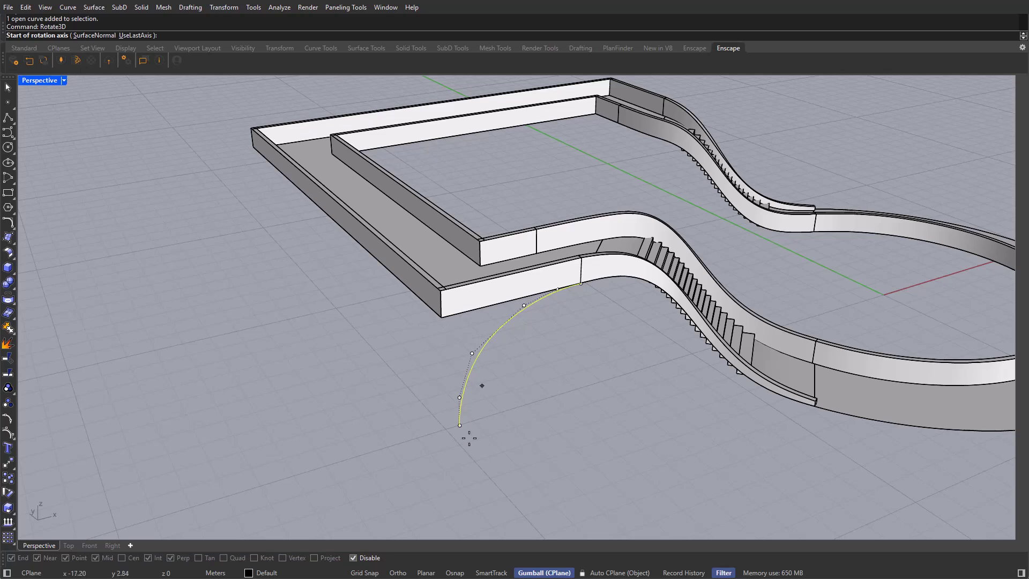
left_click(455, 572)
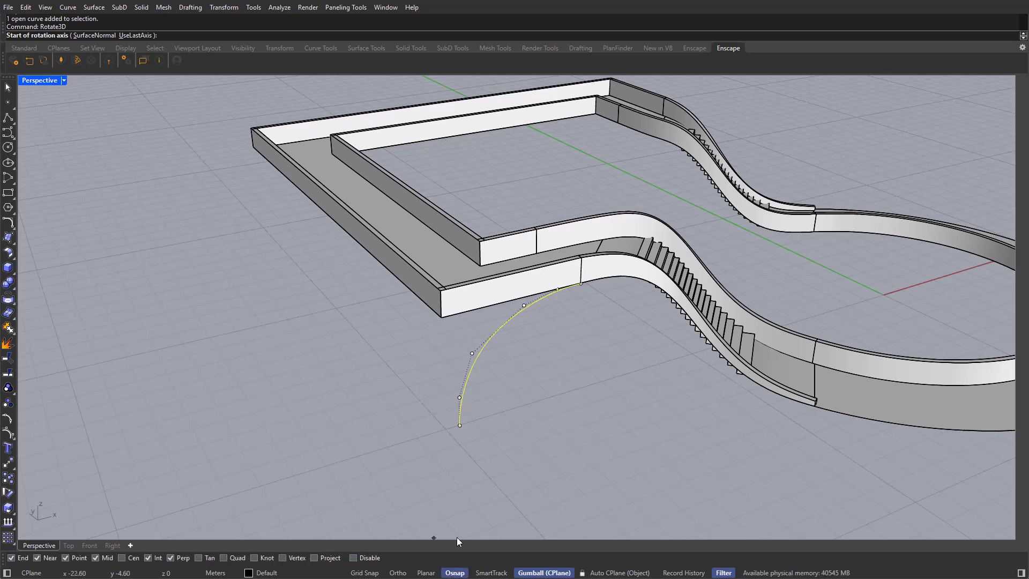
left_click(441, 317)
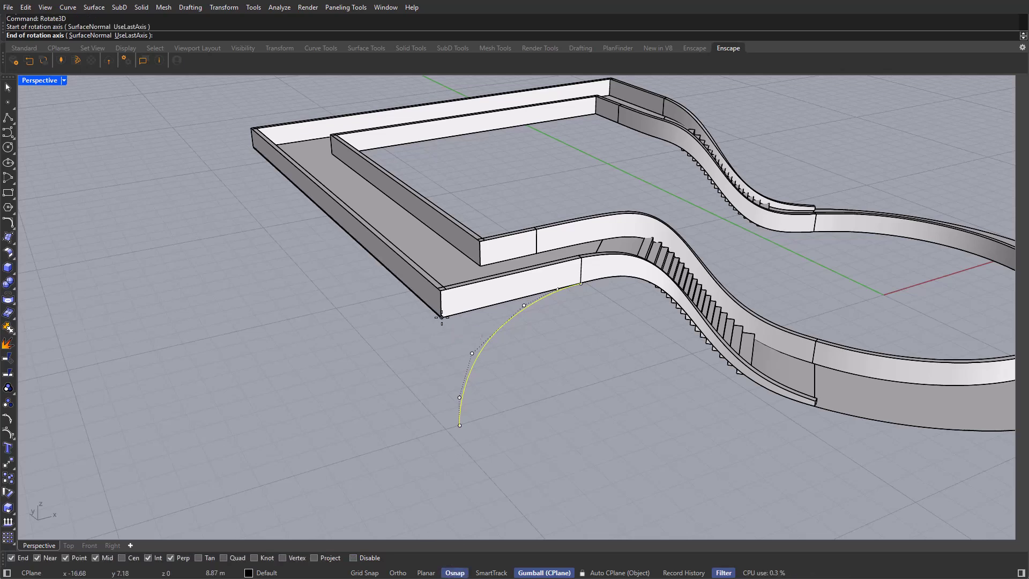
key("F8")
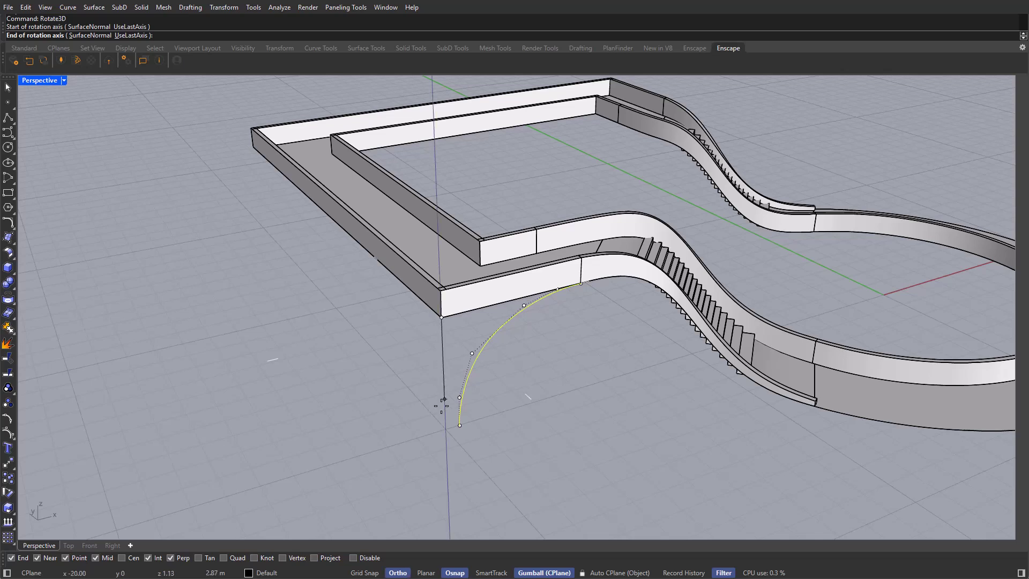
left_click(446, 438)
key("F8")
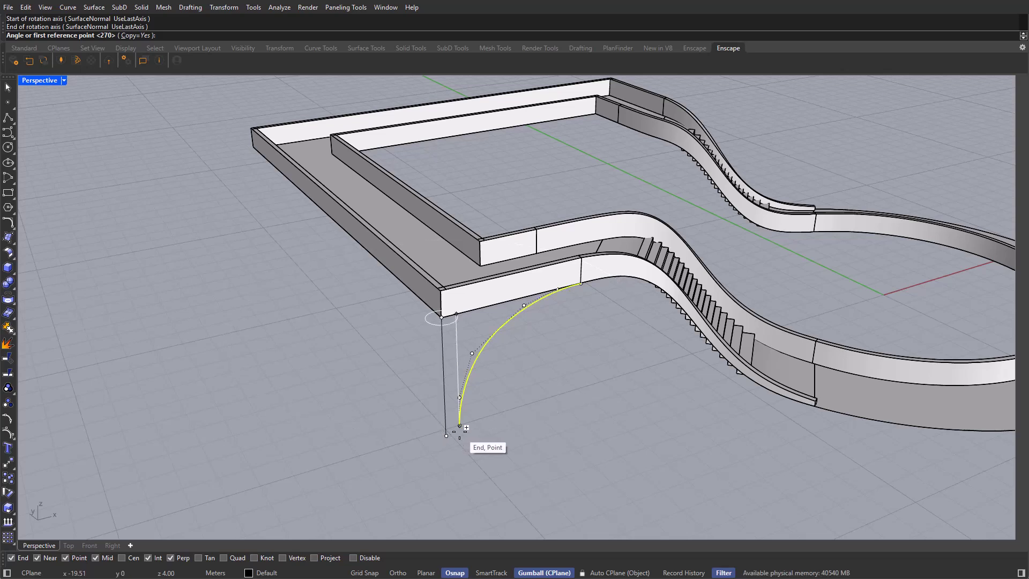
Rotate a copy of the arching curve from its foot onto the adjacent wall's lower edge.
left_click(461, 427)
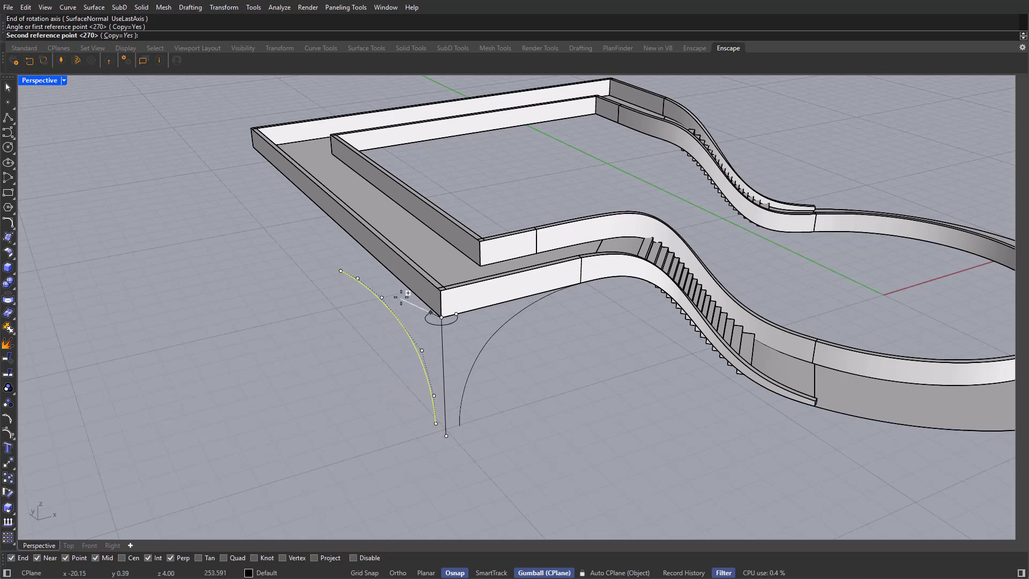
left_click(411, 286)
key("Return")
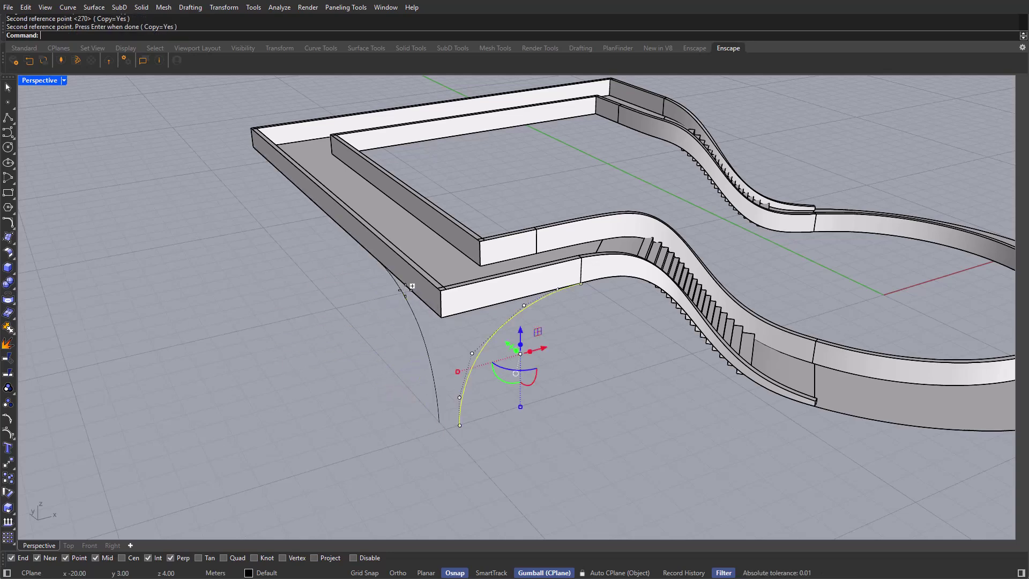
mouse_move(471, 381)
right_mouse_down()
mouse_move(465, 345)
mouse_move(433, 353)
mouse_move(477, 373)
right_mouse_up()
key("Escape")
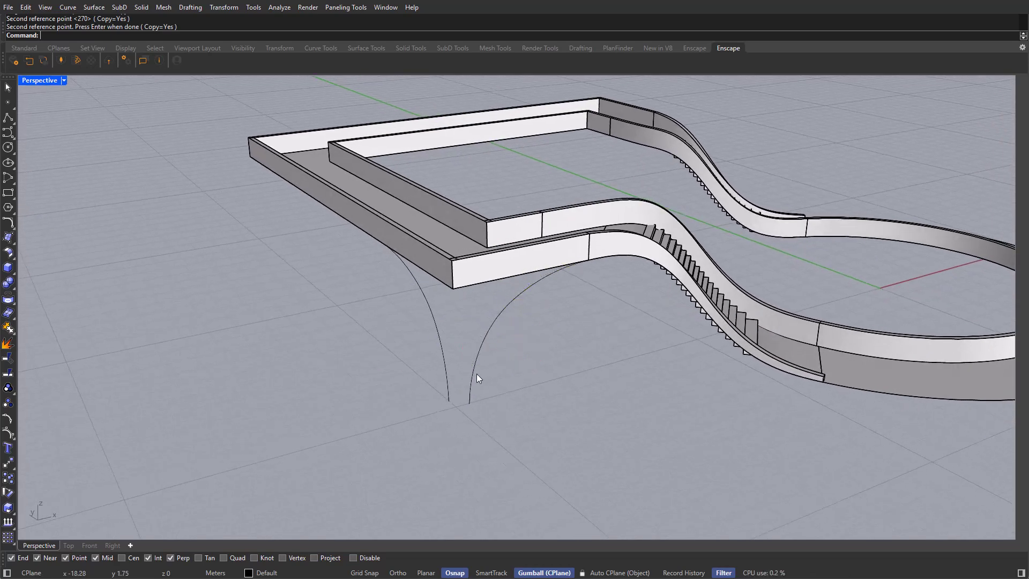
Draw a vertical polyline about 5.3 m long from the walls' outer lower corner to below the ground.
type("ine")
key("Return")
type("Polyline")
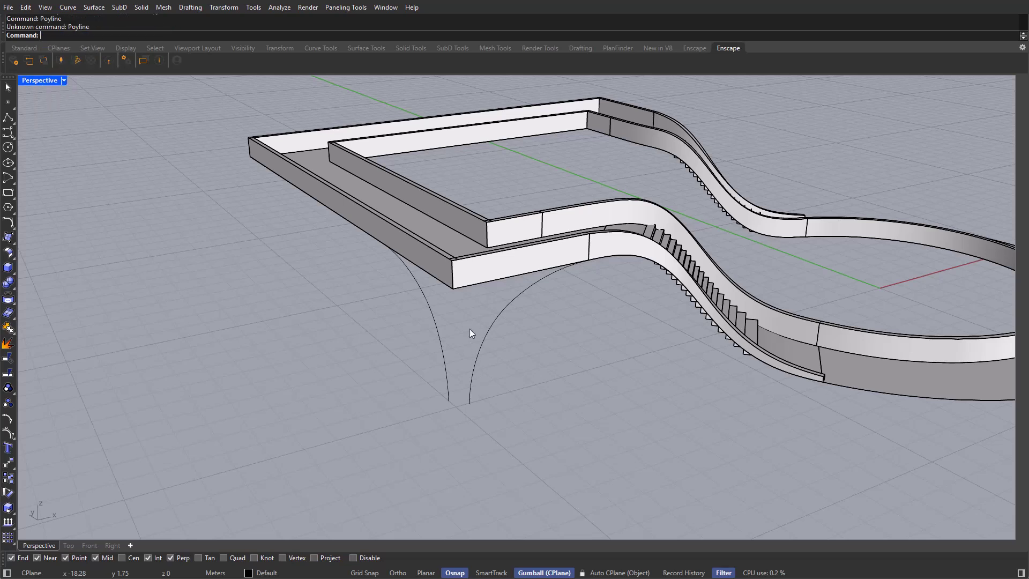
key("Return")
left_click(453, 288)
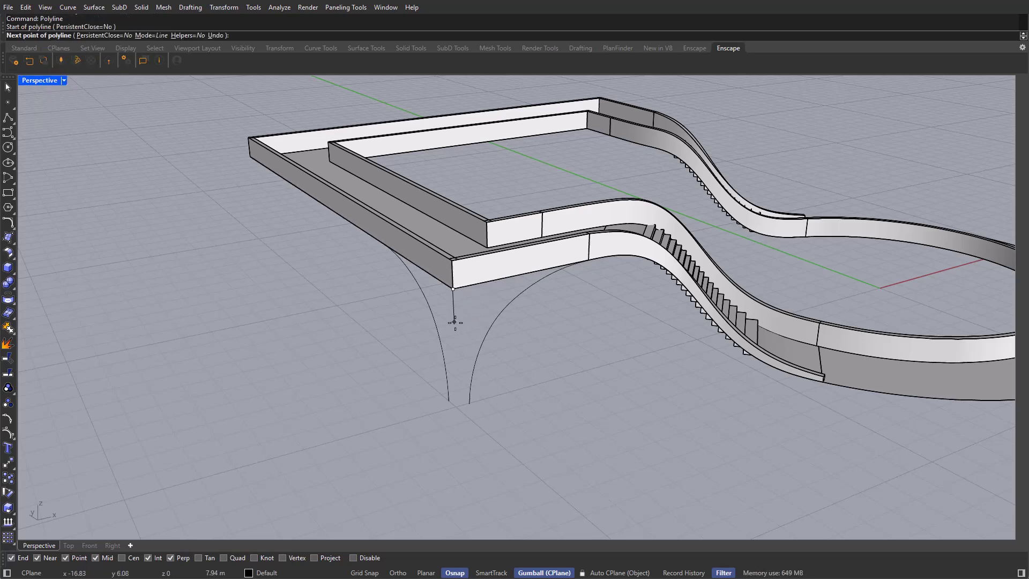
key("F8")
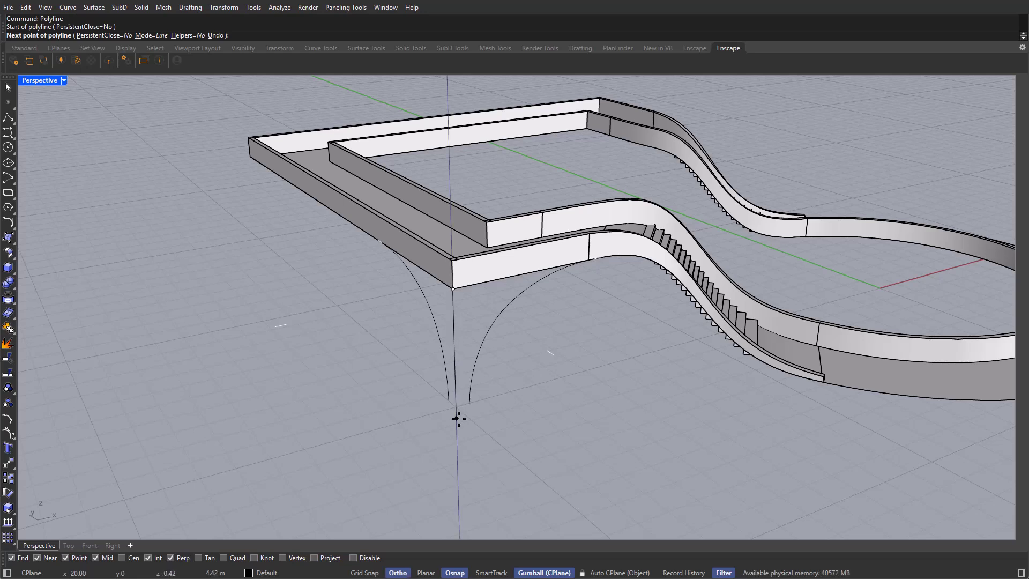
left_click(456, 441)
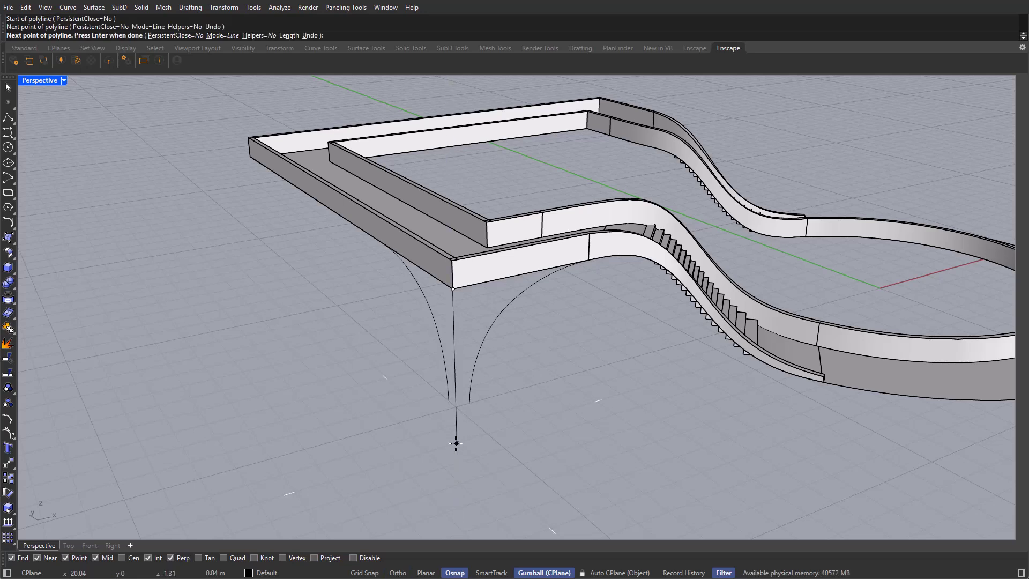
right_click_drag(455, 443, 450, 448)
key("Return")
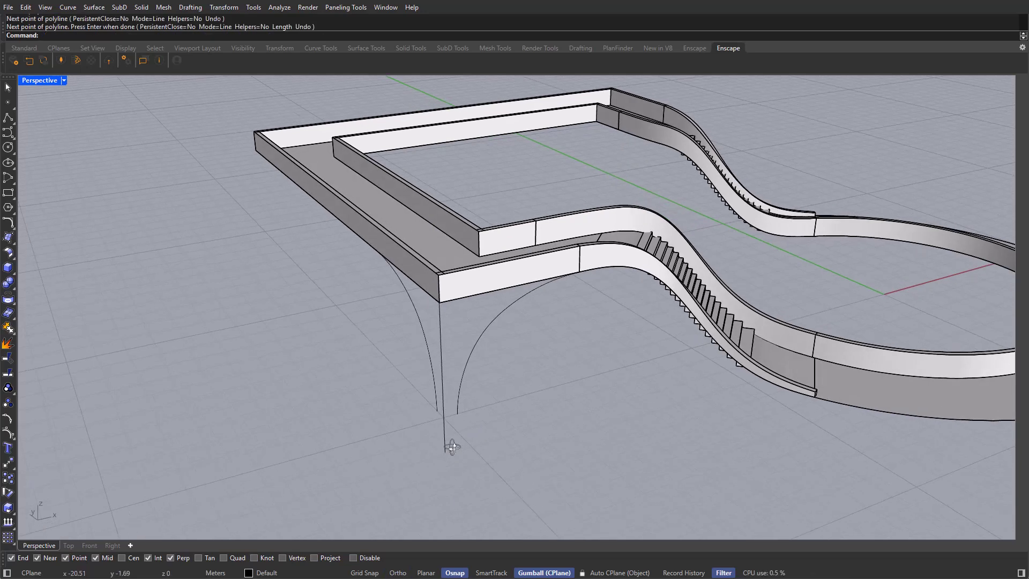
Draw a polyline about 0.49 m long from the original arching curve's foot perpendicular to the vertical line.
type("pol")
key("Return")
scroll(445, 429, "up", 3)
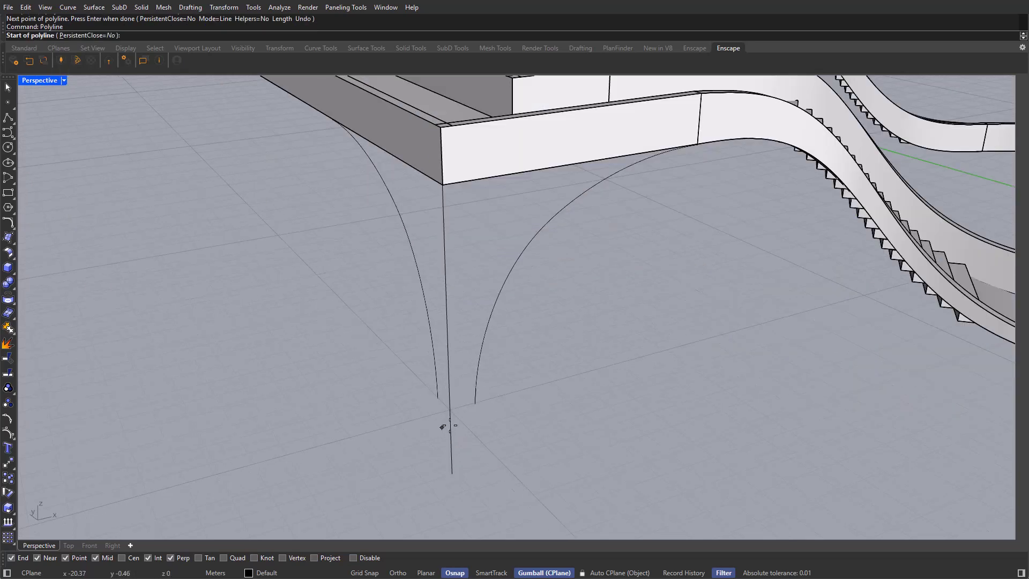
left_click(475, 403)
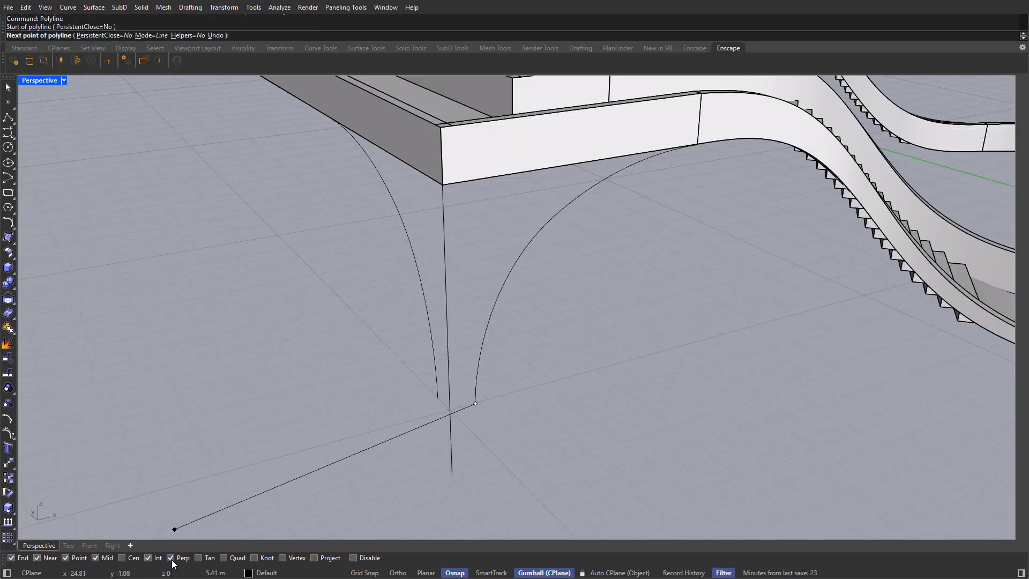
scroll(450, 421, "up", 5)
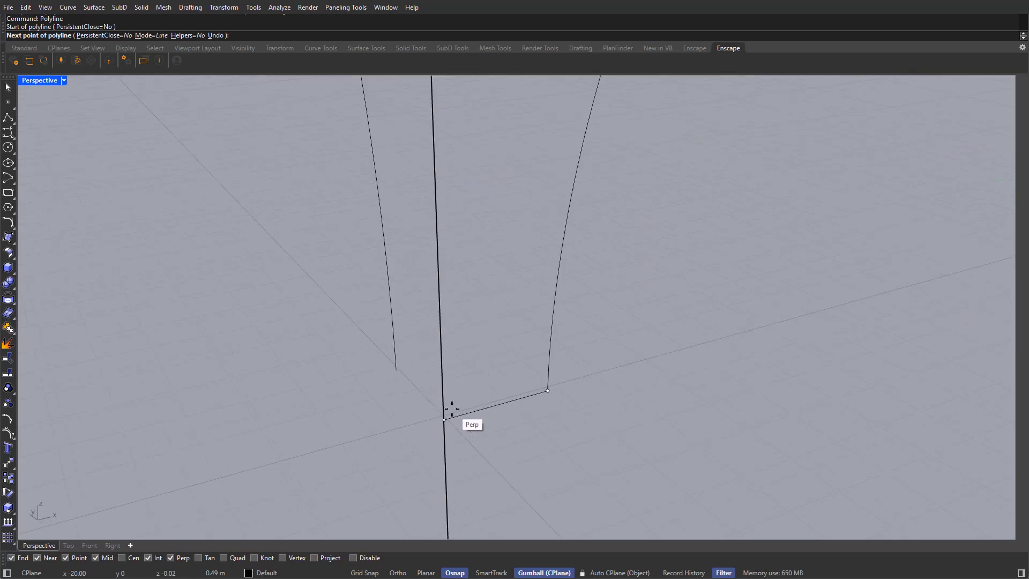
left_click(423, 435)
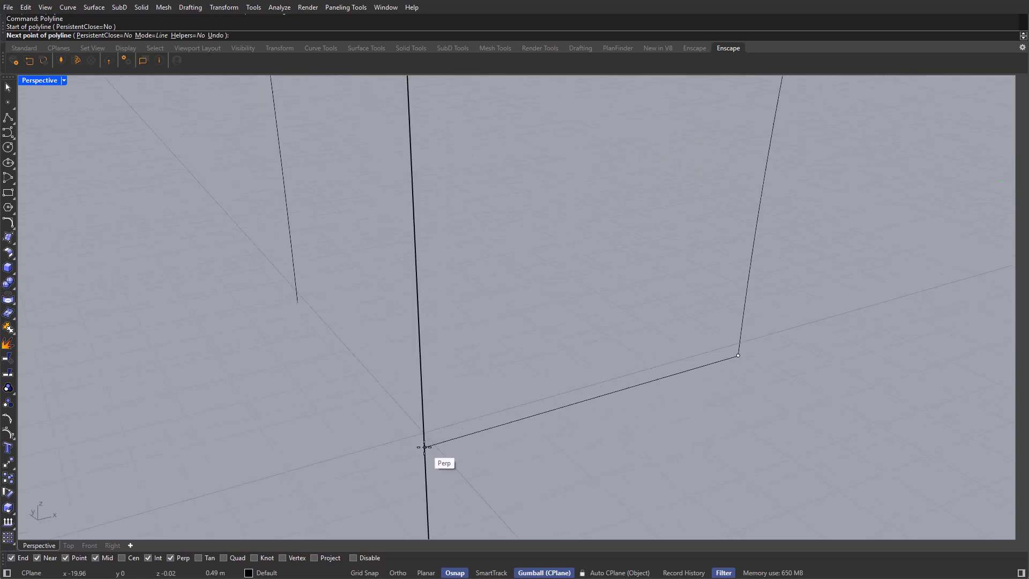
scroll(424, 440, "down", 5)
key("Return")
Draw a polyline connecting the rotated curve's foot to the end of the short base line on the vertical line.
key("Return")
left_click(423, 479)
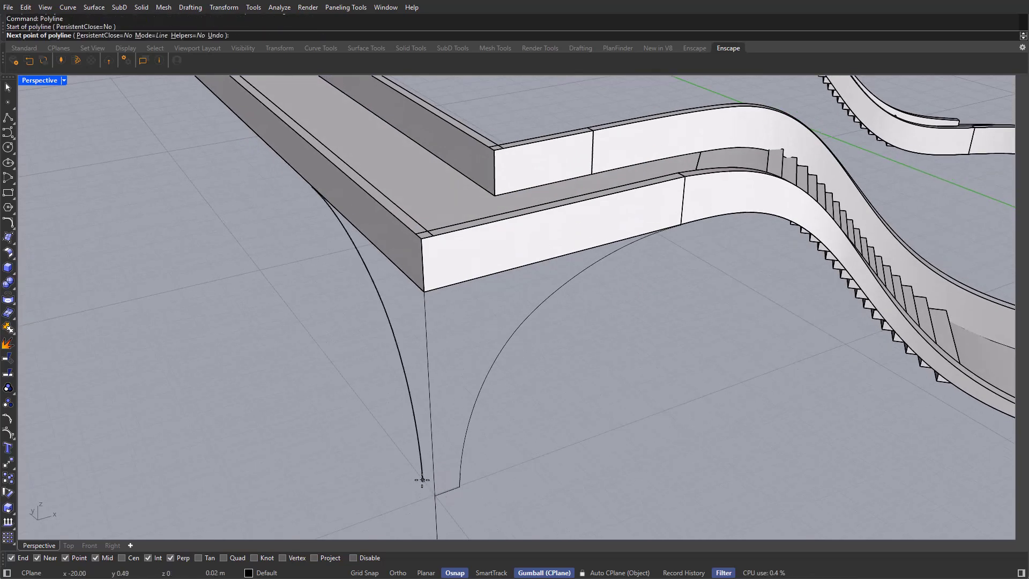
left_click(435, 496)
key("Return")
scroll(436, 495, "down", 7)
right_click_drag(447, 495, 449, 471, "shift")
scroll(449, 472, "up", 3)
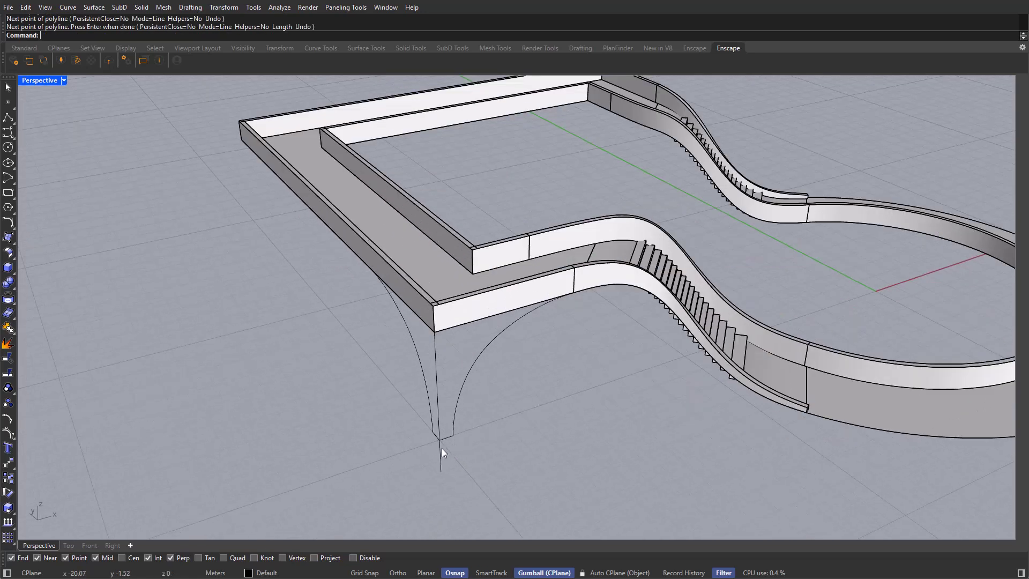
Trim off the part of the vertical line that extends below the support's base lines.
left_click_drag(479, 489, 342, 388)
type("trim")
key("Return")
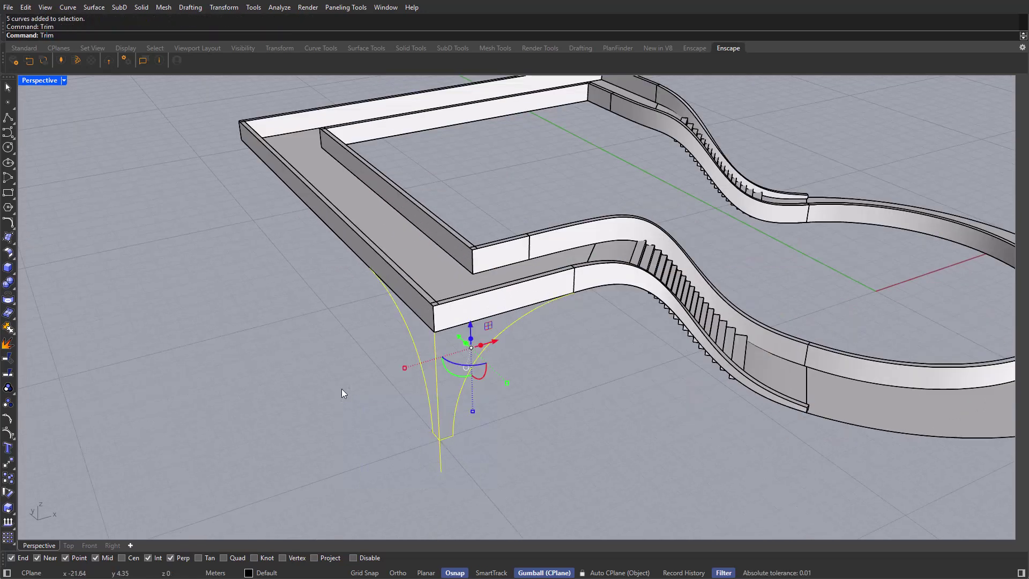
left_click(440, 461)
key("Return")
scroll(471, 423, "up", 5)
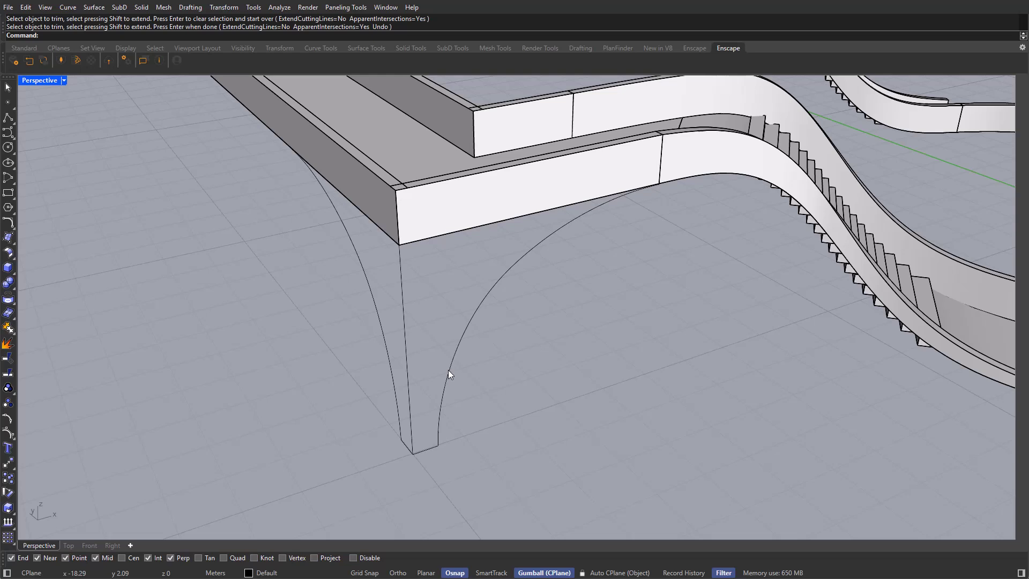
Duplicate the vertical corner line in place so both faces of the support have their own edge curve.
left_click(448, 370)
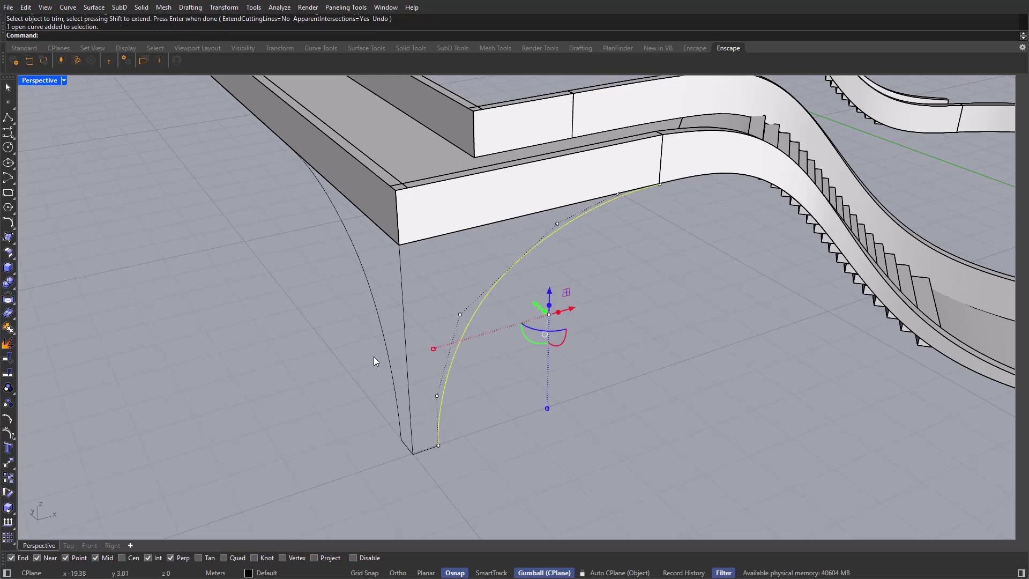
key("Escape")
left_click(362, 282)
key("Escape")
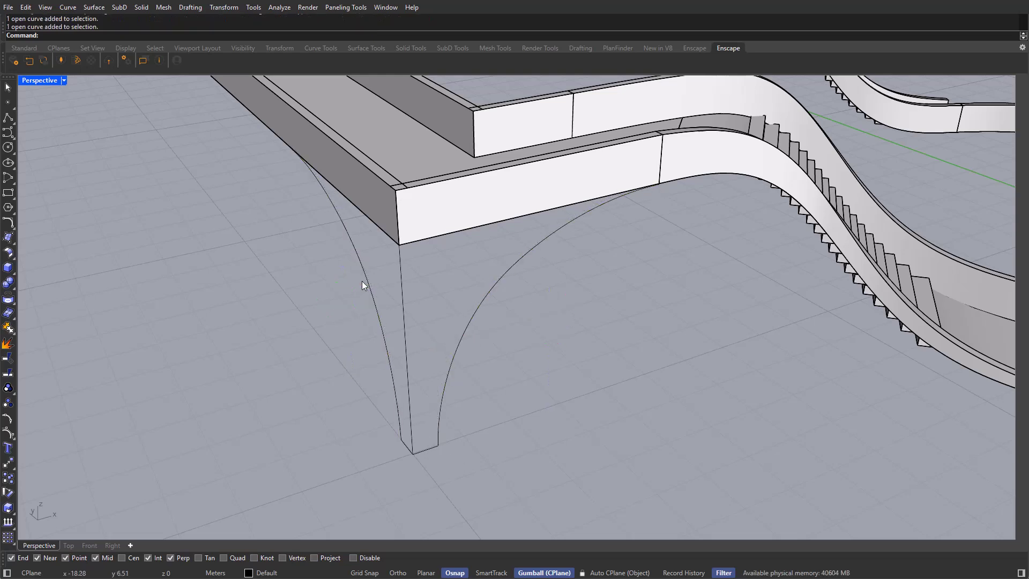
left_click(403, 291)
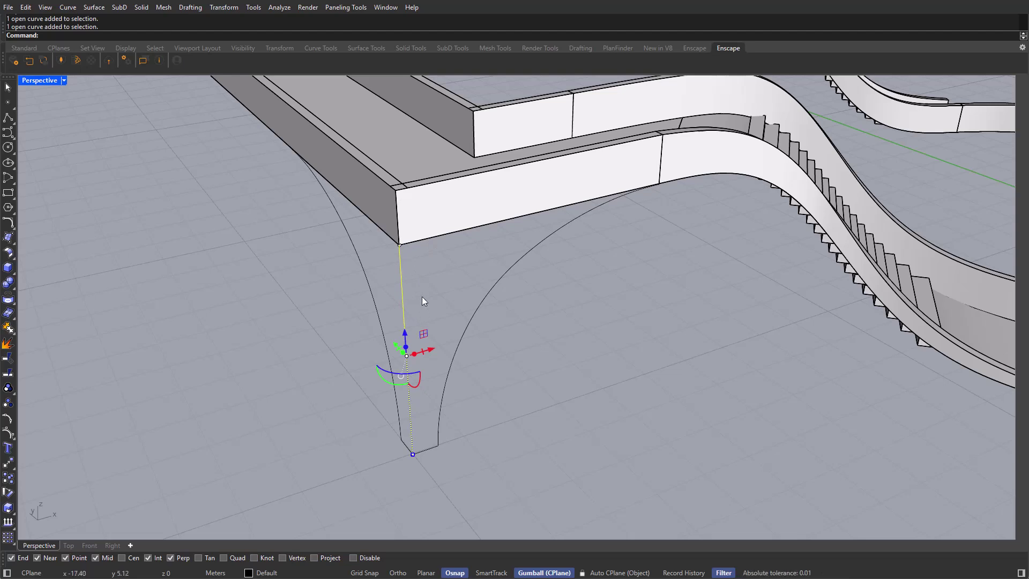
key("ctrl+c")
key("ctrl+v")
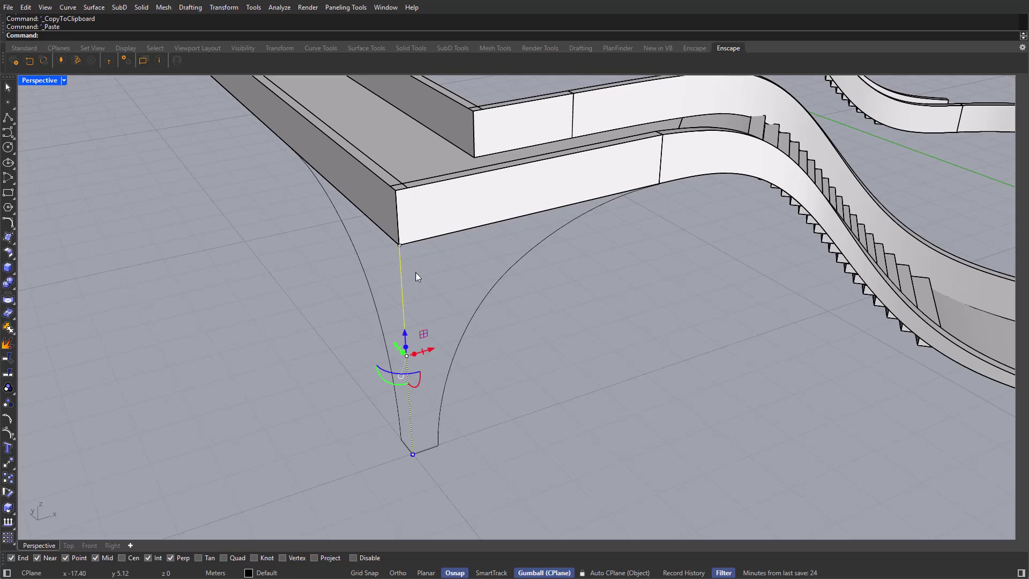
left_click(401, 285)
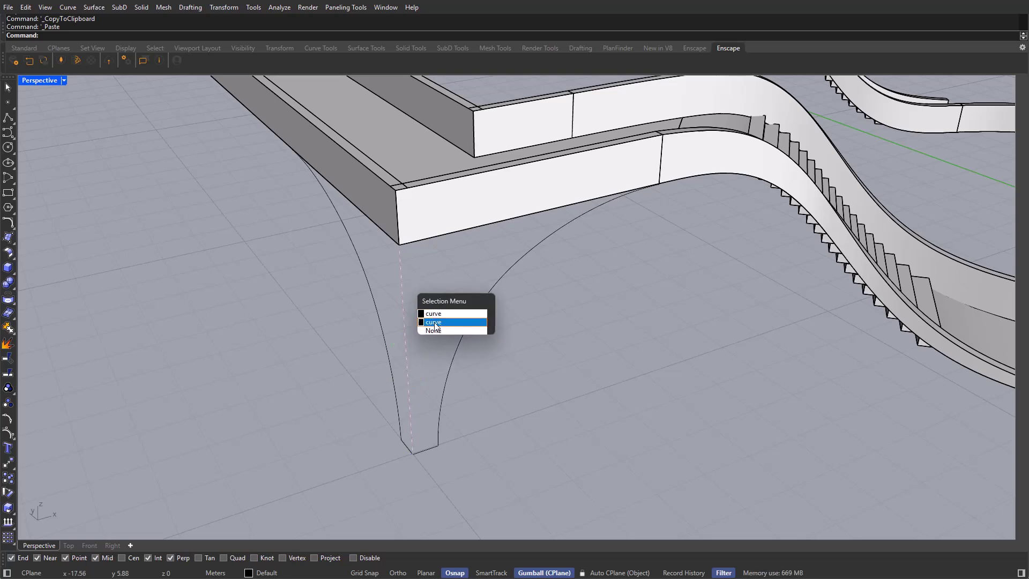
Draw a polyline along the wall's lower edge from the original arch's upper end to the wall's outer corner.
left_click(458, 231)
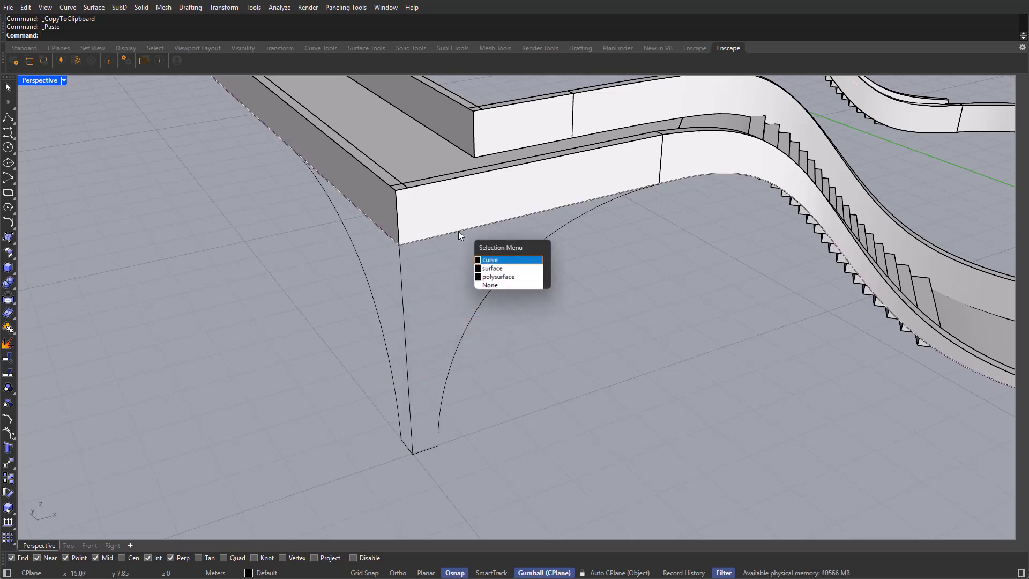
left_click(451, 270)
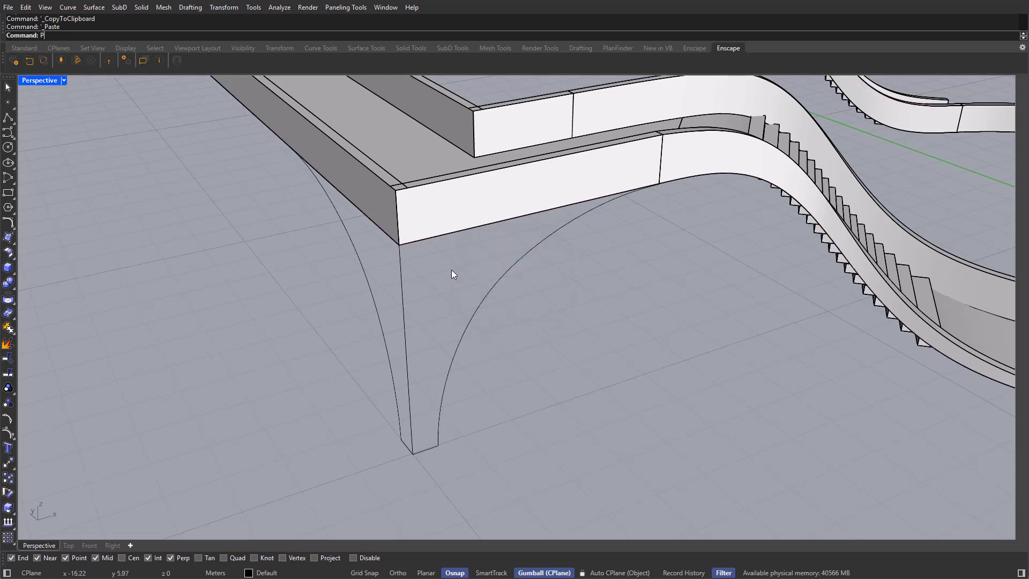
type("olyline")
key("Return")
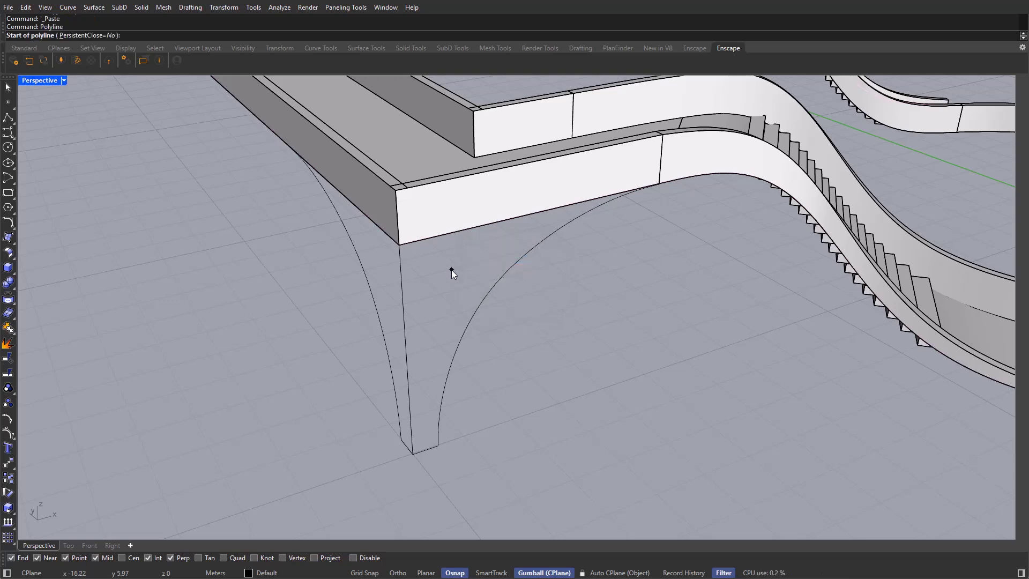
left_click(659, 185)
left_click(398, 246)
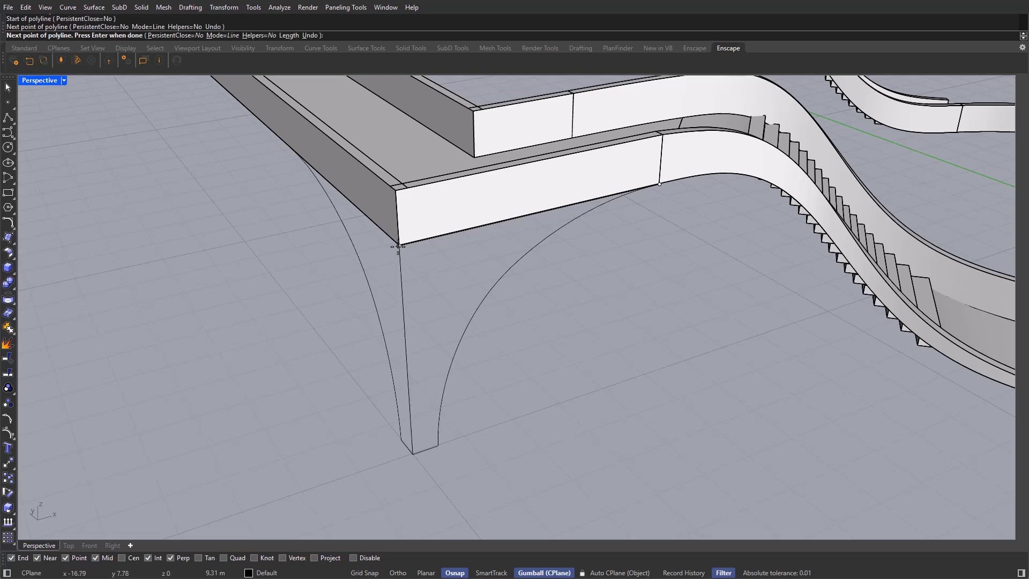
right_click_drag(399, 246, 409, 248)
right_click(403, 243)
Draw a polyline under the adjacent wall from the rotated arch's upper end to the same outer corner.
key("Return")
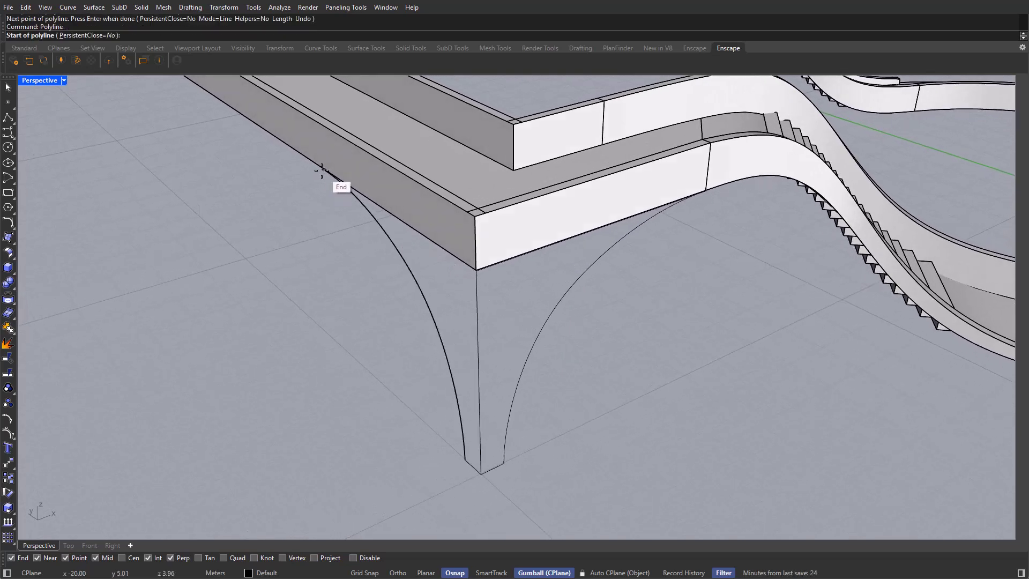
left_click(326, 173)
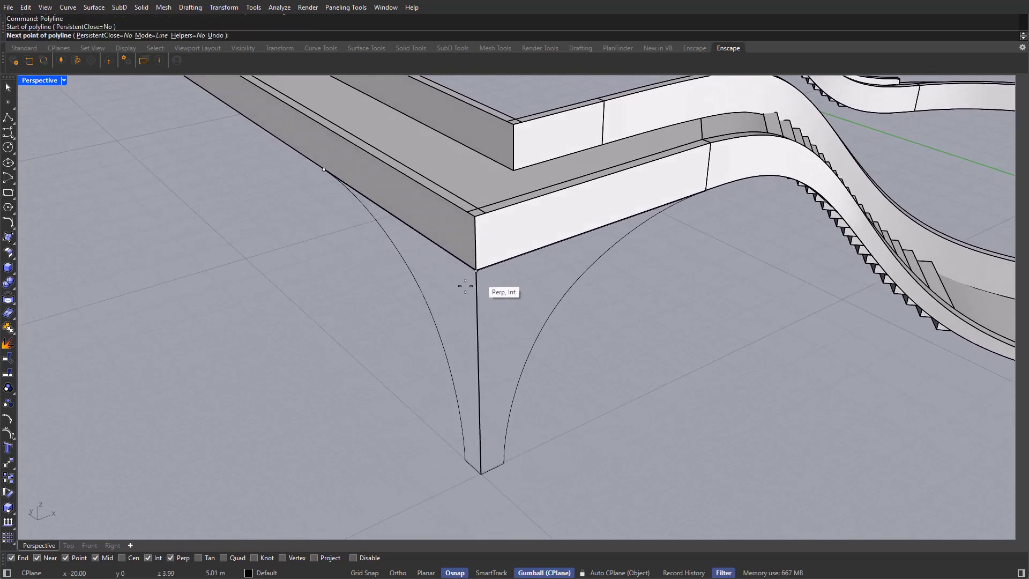
left_click(437, 329)
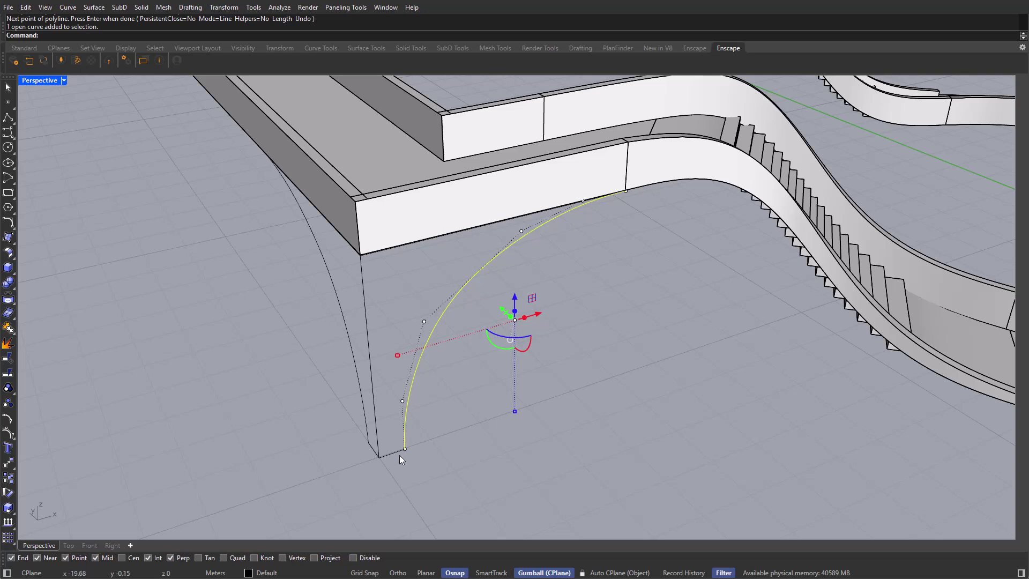
Join the original arch, its base line, one vertical corner line and its upper line into a closed profile.
left_click(398, 452, "shift")
left_click(375, 419, "shift")
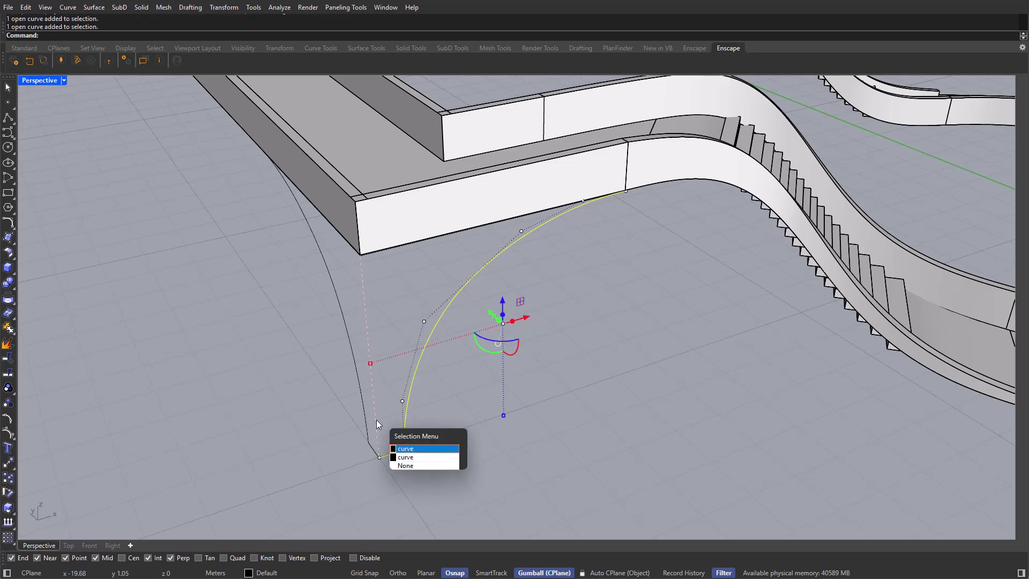
left_click(405, 447)
right_click_drag(486, 289, 492, 294)
type("join")
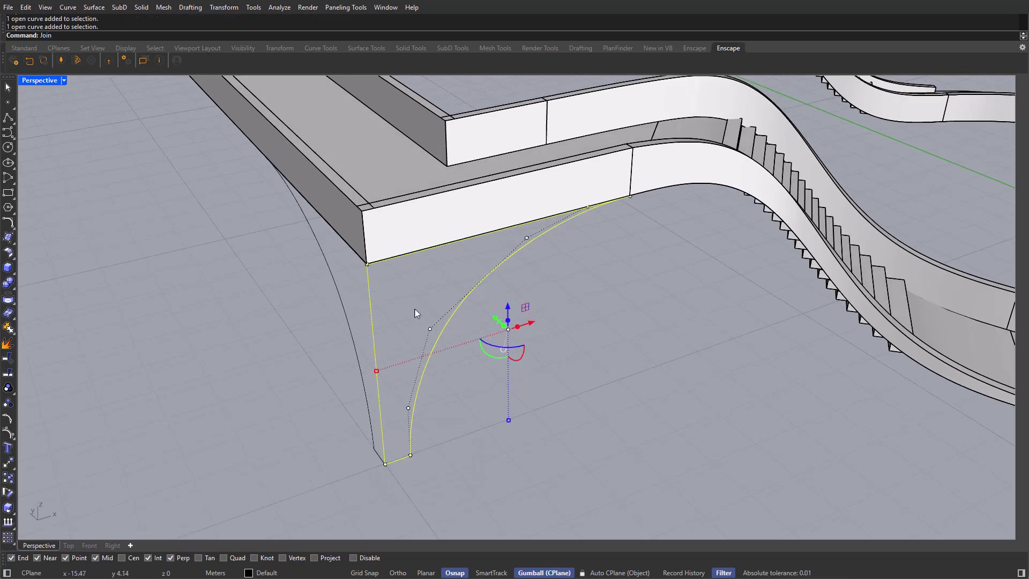
key("Return")
Join the rotated arch with its base line, the remaining vertical corner line and its upper line.
left_click(367, 440)
left_click(377, 456, "shift")
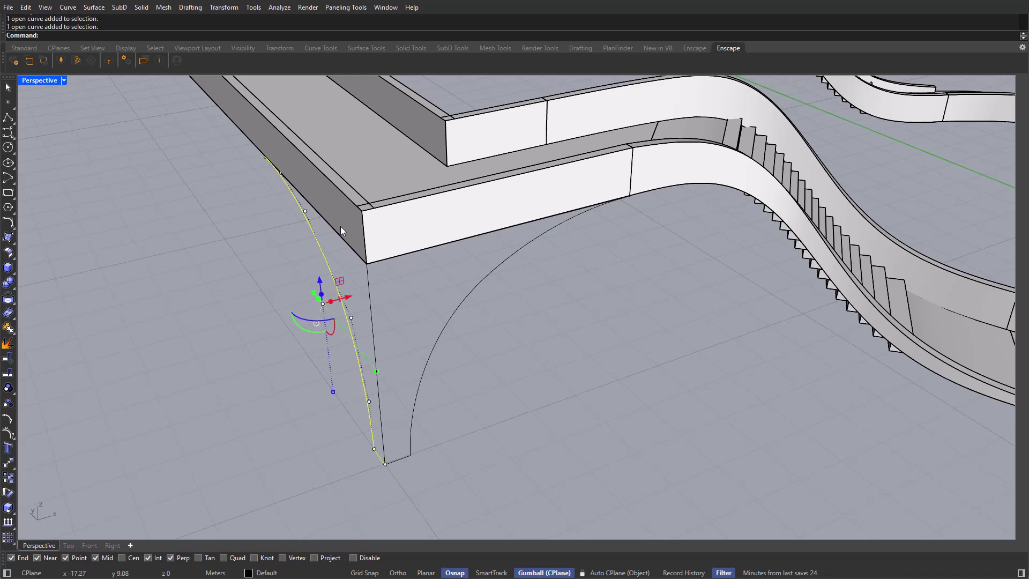
left_click(339, 236, "shift")
left_click(370, 294)
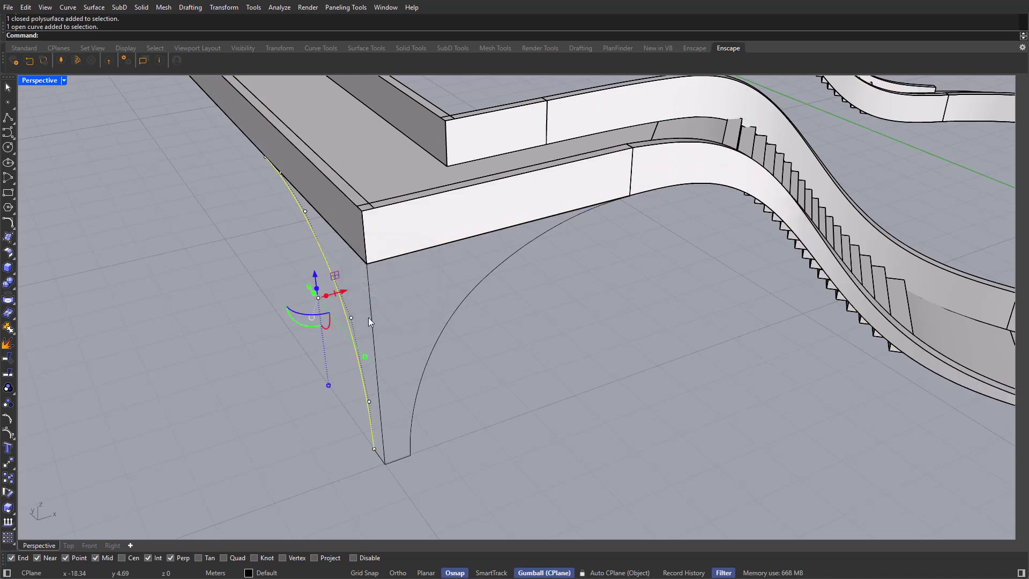
left_click(338, 240, "shift")
left_click(369, 272)
left_click(372, 305, "shift")
left_click(400, 339)
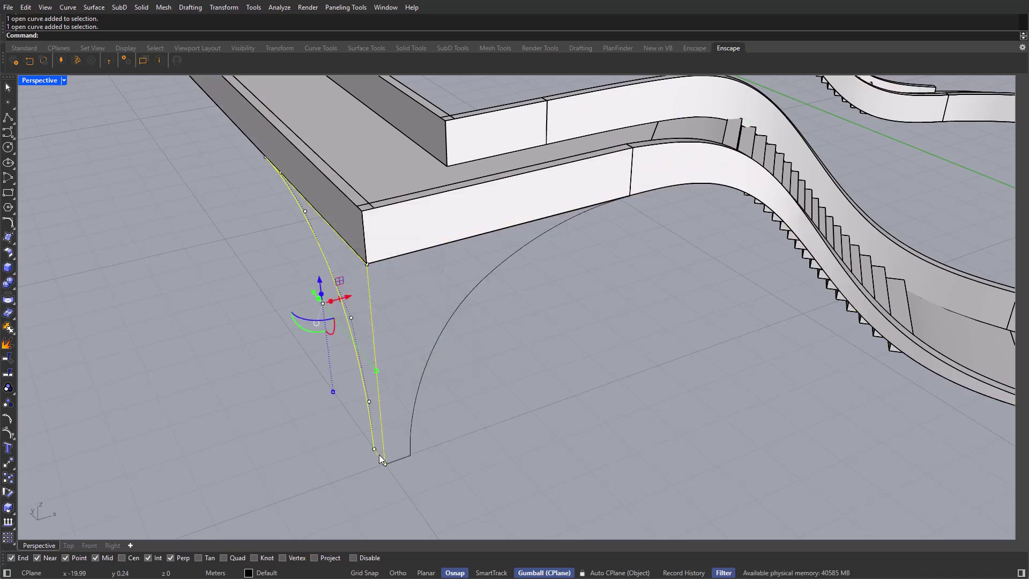
left_click(378, 454, "shift")
key("Return")
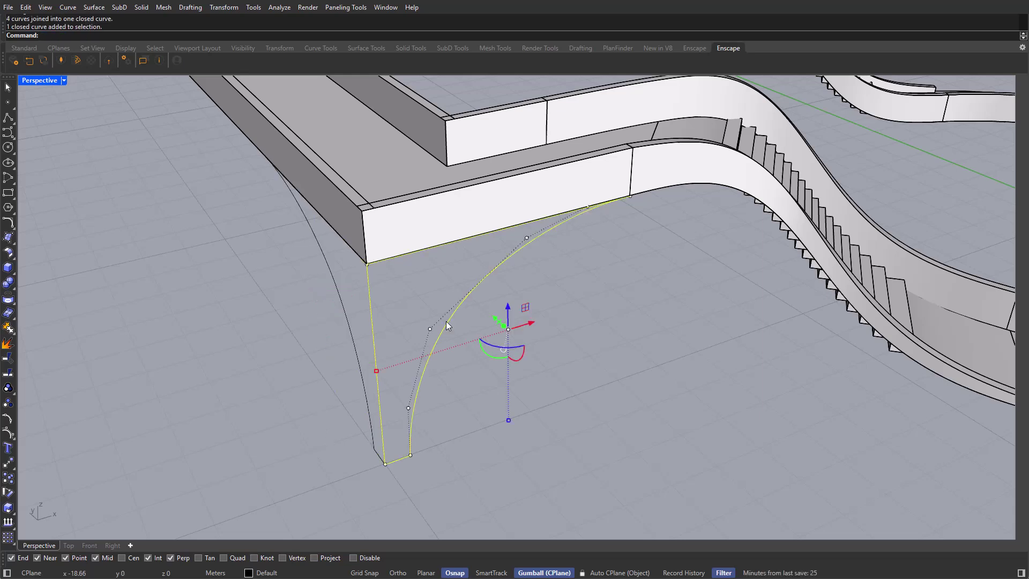
Flatten the original arch's closed profile with SetPt, setting only world Y to the wall's lower seam point where the arch ends.
scroll(368, 263, "up", 5)
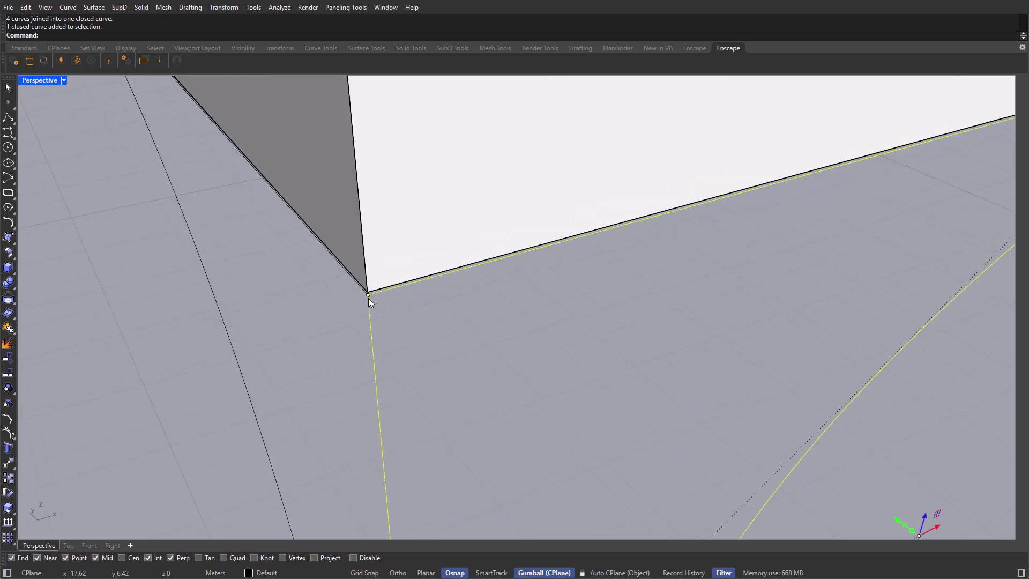
scroll(369, 296, "up", 1)
scroll(367, 296, "down", 1)
scroll(368, 298, "down", 5)
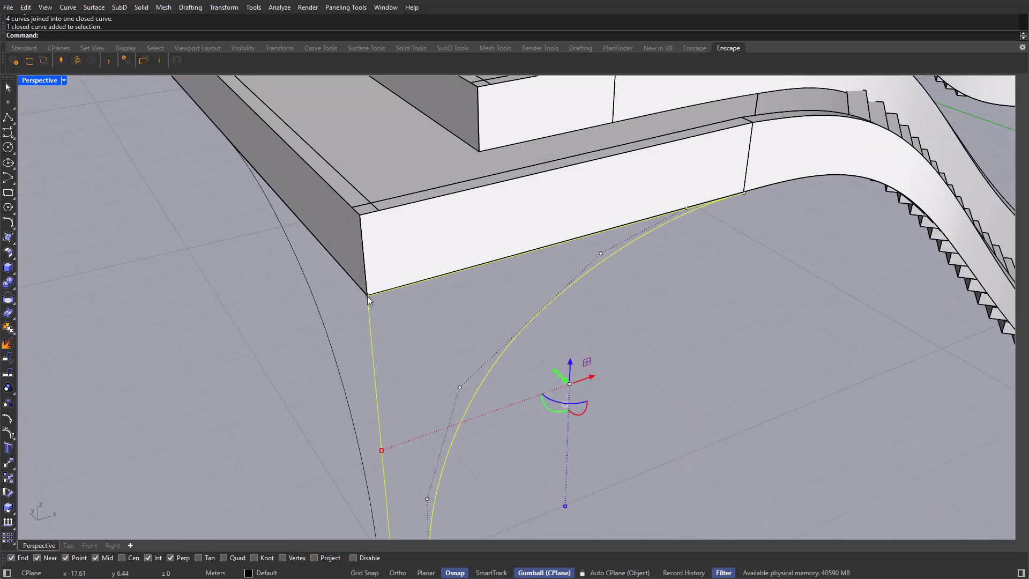
scroll(663, 219, "up", 8)
scroll(663, 220, "down", 6)
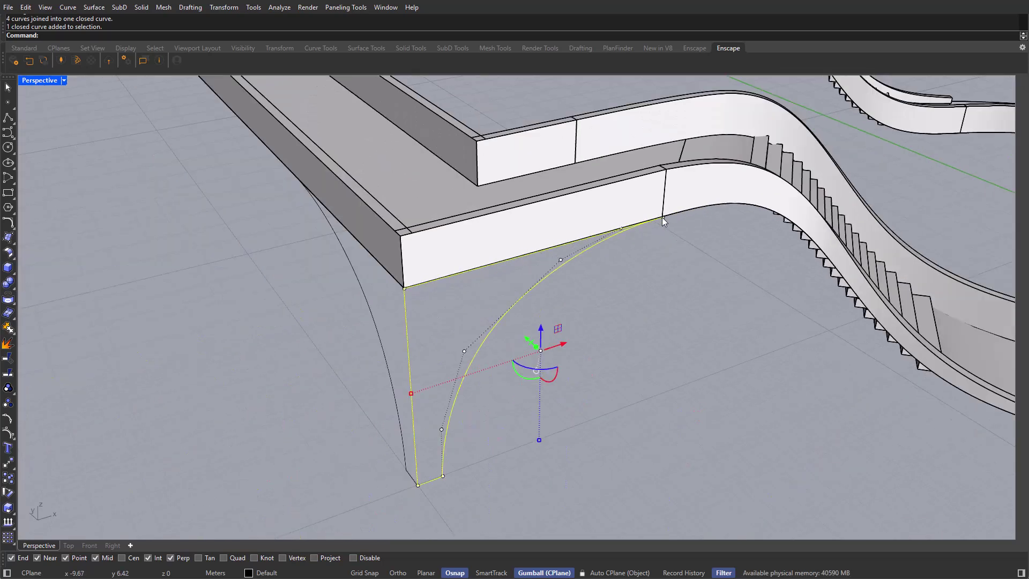
right_click_drag(664, 220, 560, 291)
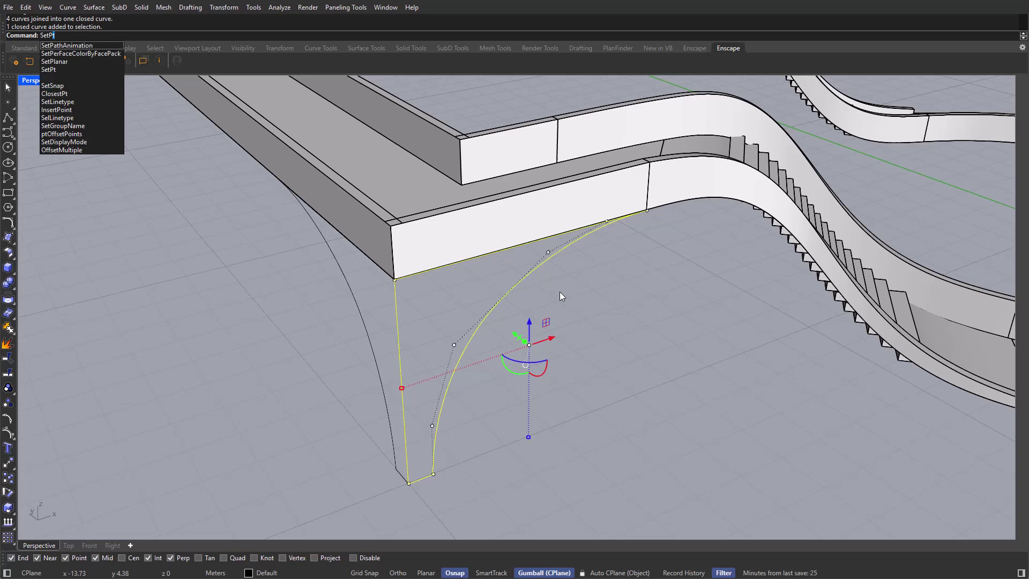
key("Return")
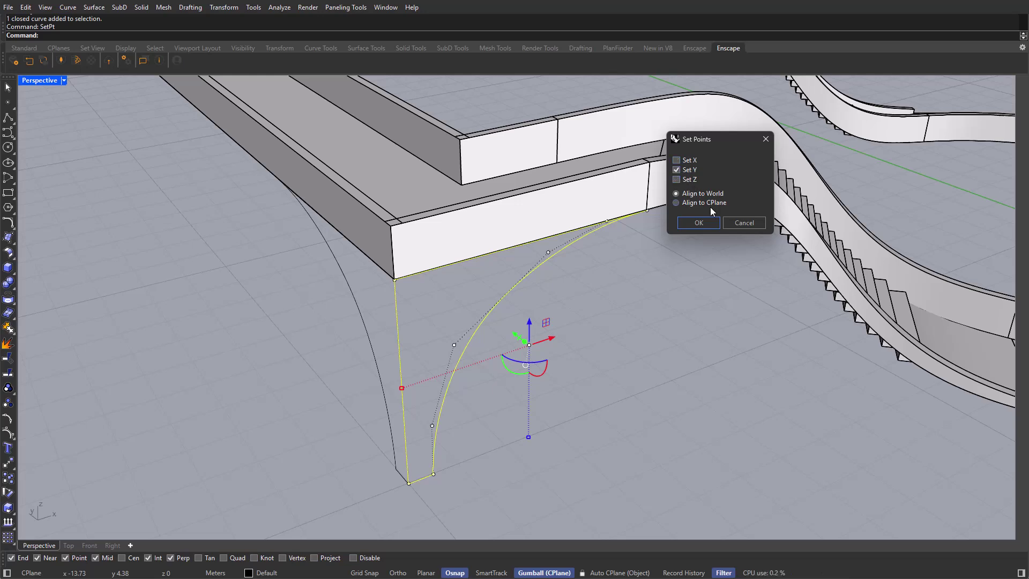
left_click(699, 222)
scroll(562, 187, "up", 10)
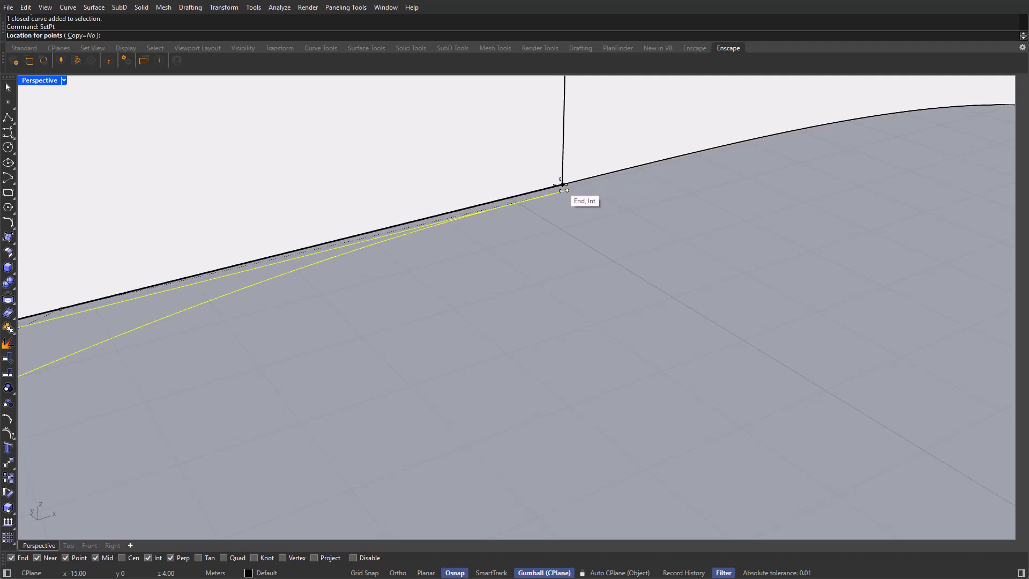
left_click(562, 185)
scroll(574, 181, "down", 10)
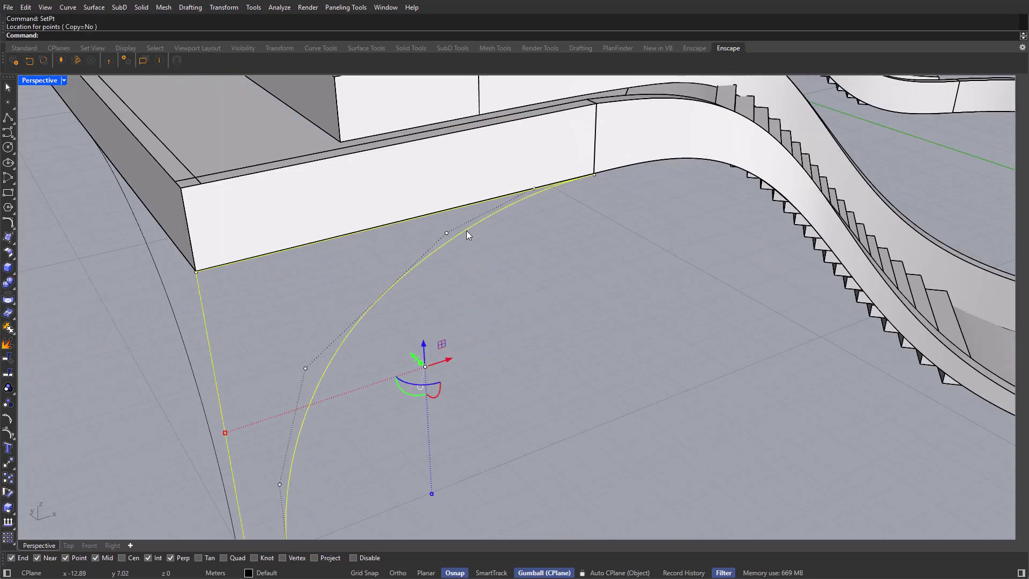
Move the closed profile about 0.01 m from its upper arch end onto the wall's lower seam point.
key("Return")
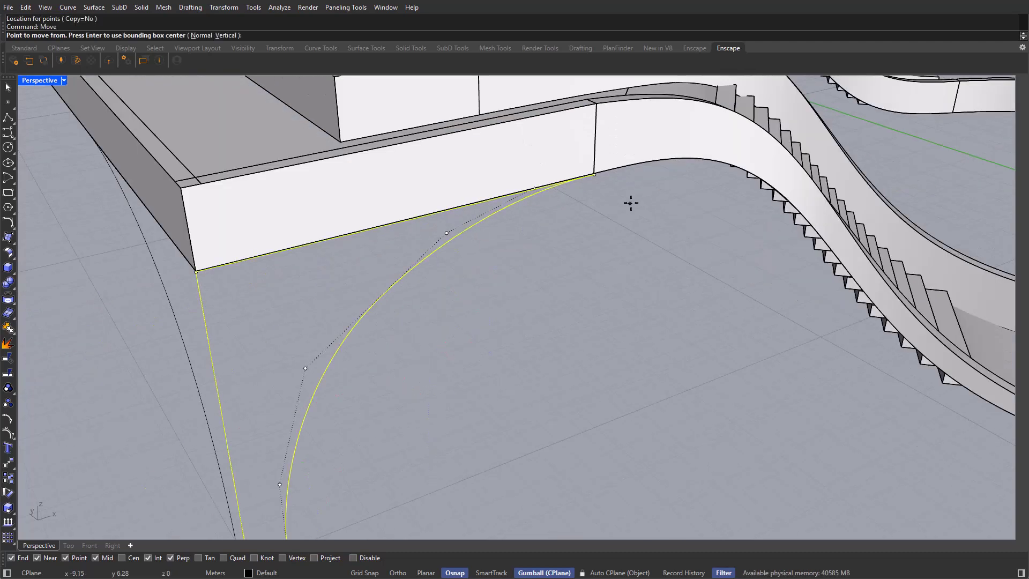
scroll(601, 174, "up", 5)
left_click(570, 167)
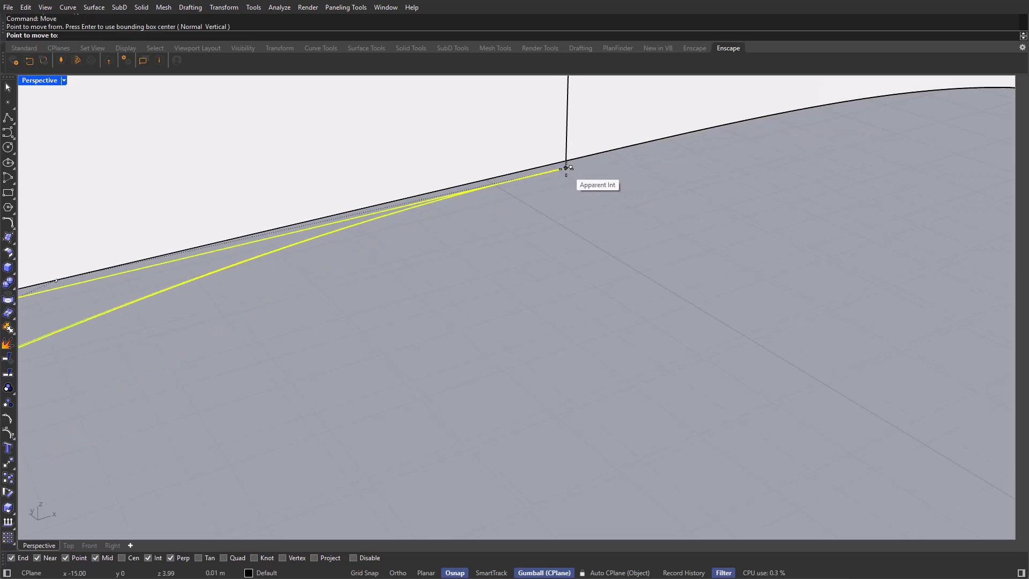
left_click(565, 160)
scroll(593, 169, "down", 10)
scroll(464, 199, "up", 6)
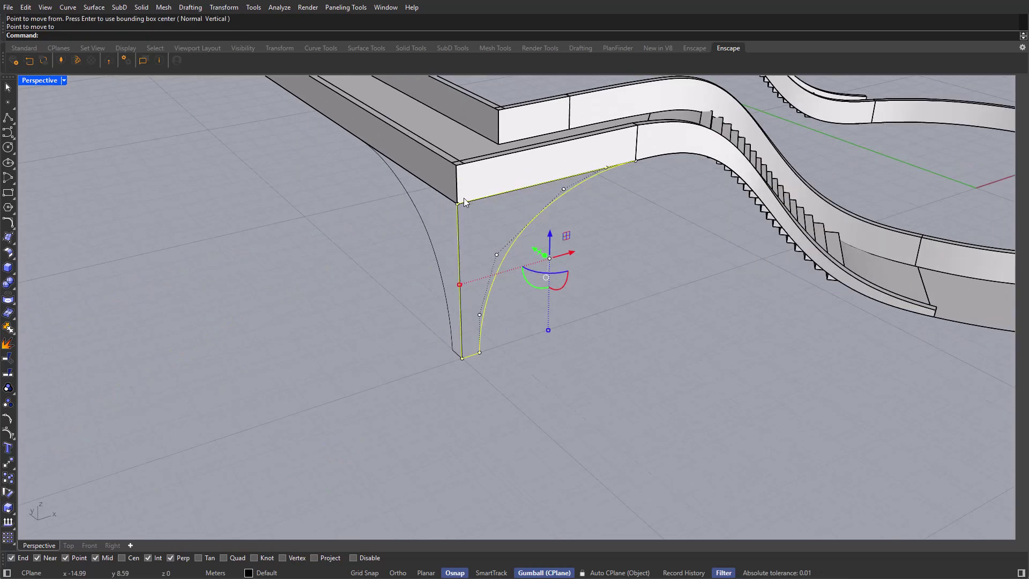
Delete the rotated arch's profile from the adjacent side of the corner.
key("Escape")
left_click_drag(422, 228, 360, 291)
right_click_drag(362, 321, 323, 325)
key("Delete")
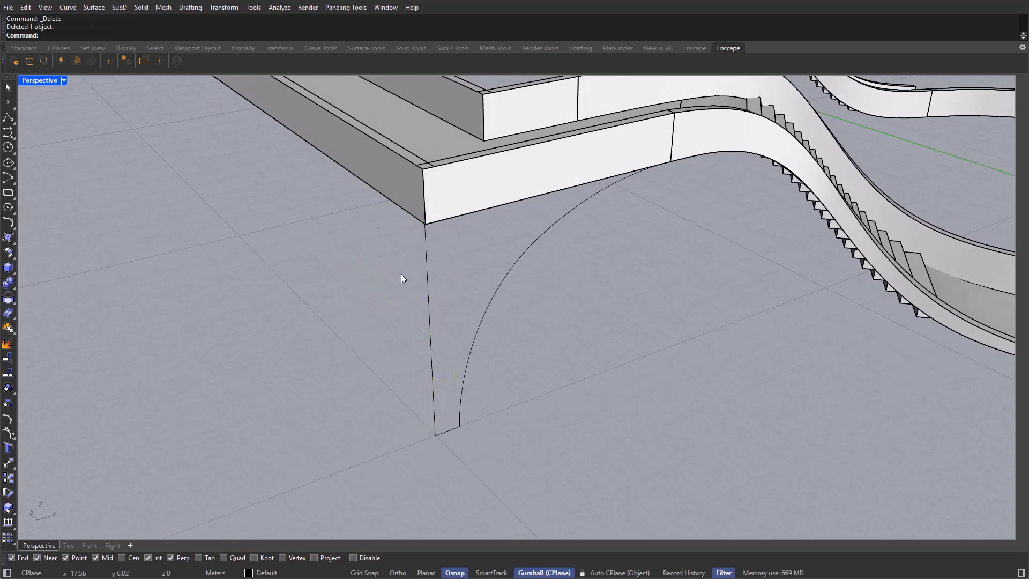
right_click_drag(497, 327, 454, 347, "shift")
Fill the remaining closed arch profile with a planar surface using PlanarSrf.
left_click(452, 316)
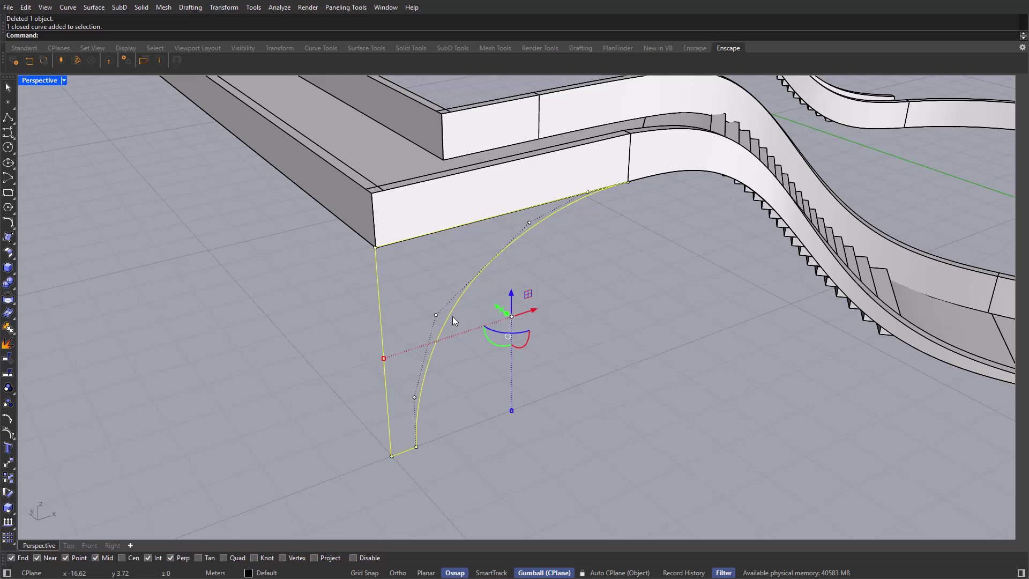
type("Srf")
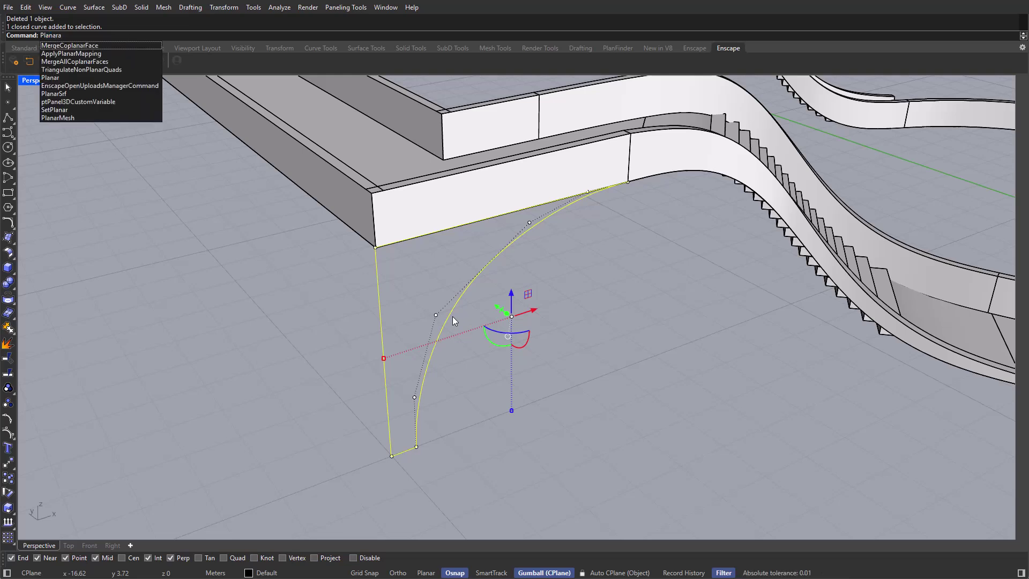
key("Return")
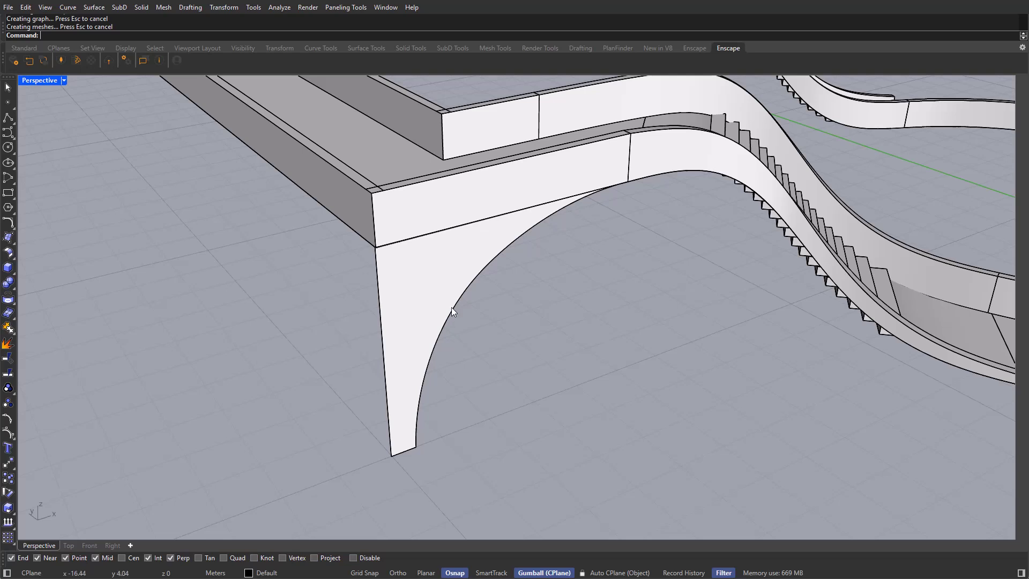
Rotate a copy of the arch surface in 3D around its vertical corner edge, placing it beneath the adjacent wall.
left_click(451, 307)
mouse_move(434, 291)
right_mouse_down()
mouse_move(466, 294)
mouse_move(454, 289)
right_mouse_up()
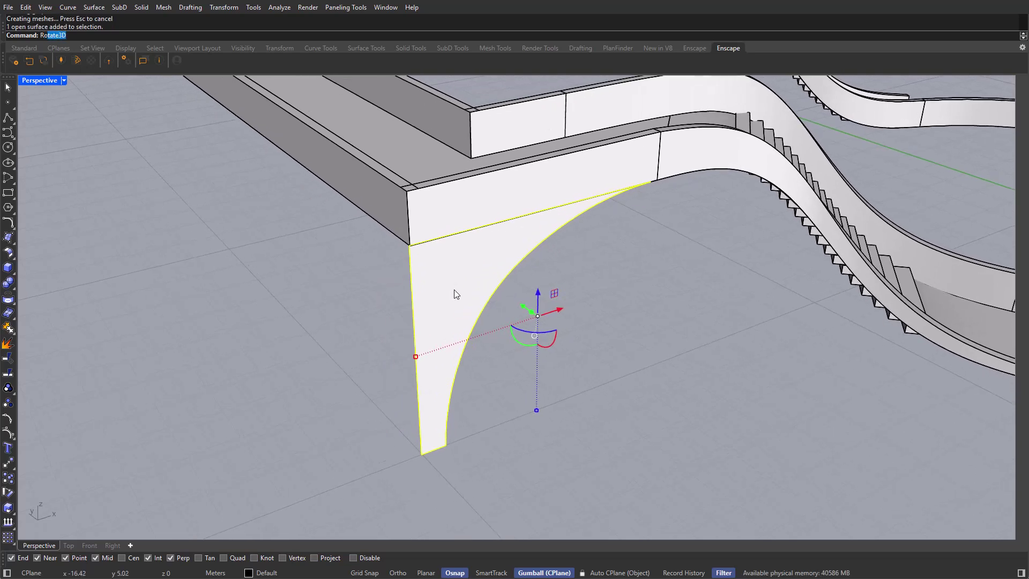
key("Down")
key("Return")
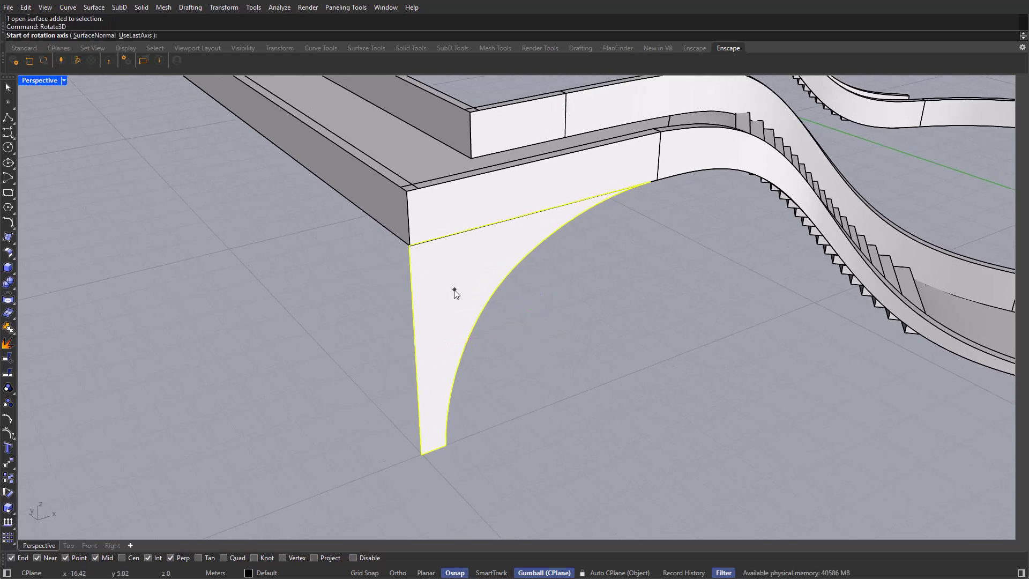
left_click(408, 246)
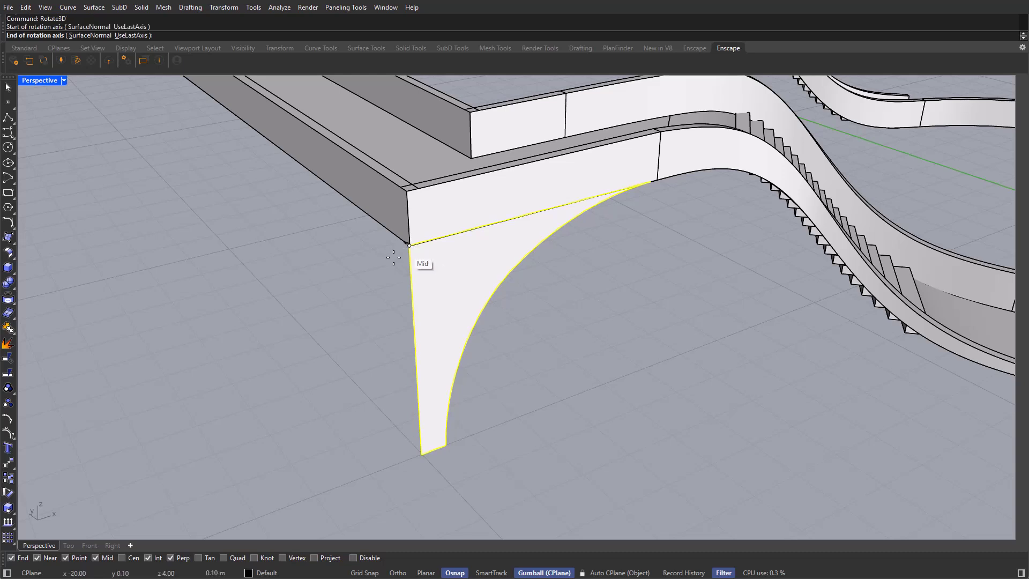
left_click(422, 454)
left_click(449, 448)
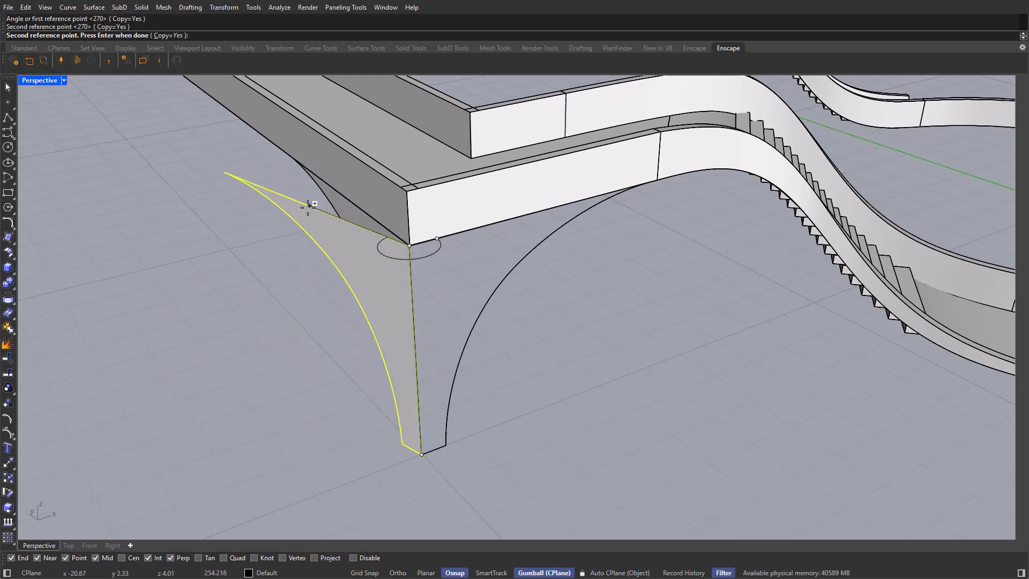
left_click(420, 345)
key("Return")
Join the two perpendicular arch surfaces into one corner support.
left_click(448, 318)
right_click_drag(434, 284, 385, 276, "shift")
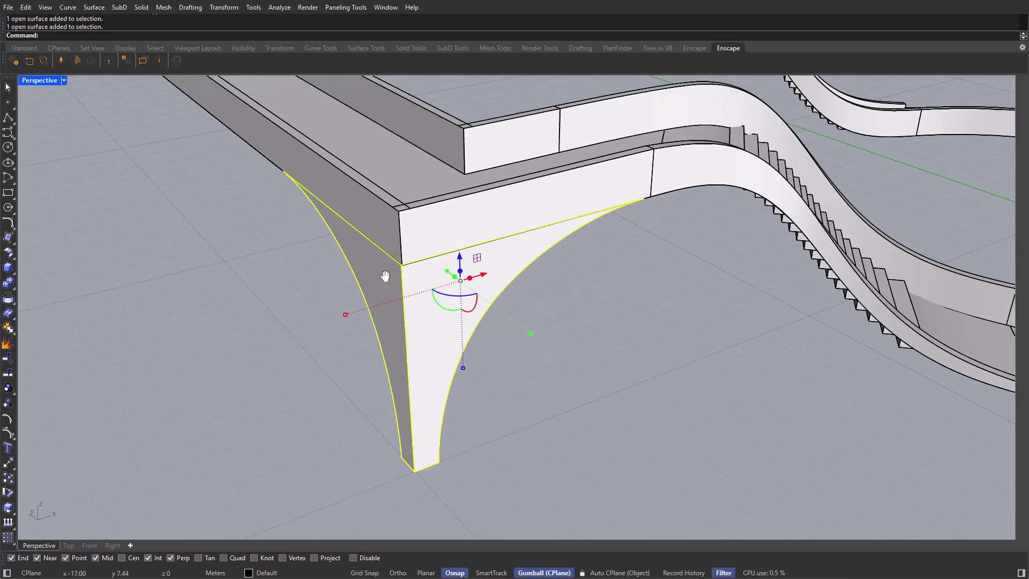
type("Join")
key("Return")
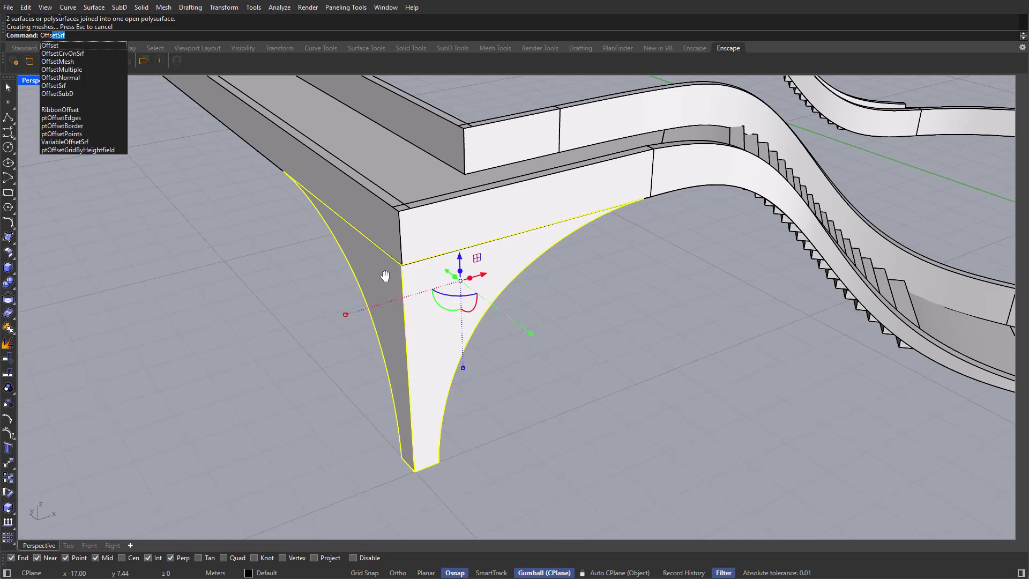
Try to offset the joined corner support 0.3 m inward as a solid with sharp corners, and check its fit at the wall corner.
key("Return")
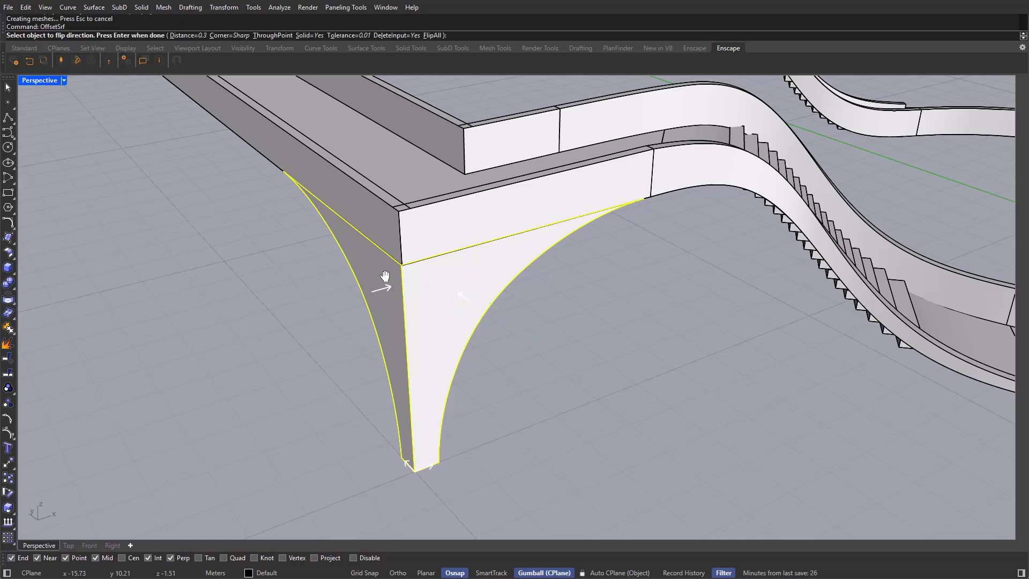
right_click_drag(471, 317, 352, 238)
key("Return")
scroll(250, 272, "up", 6)
left_click(250, 272)
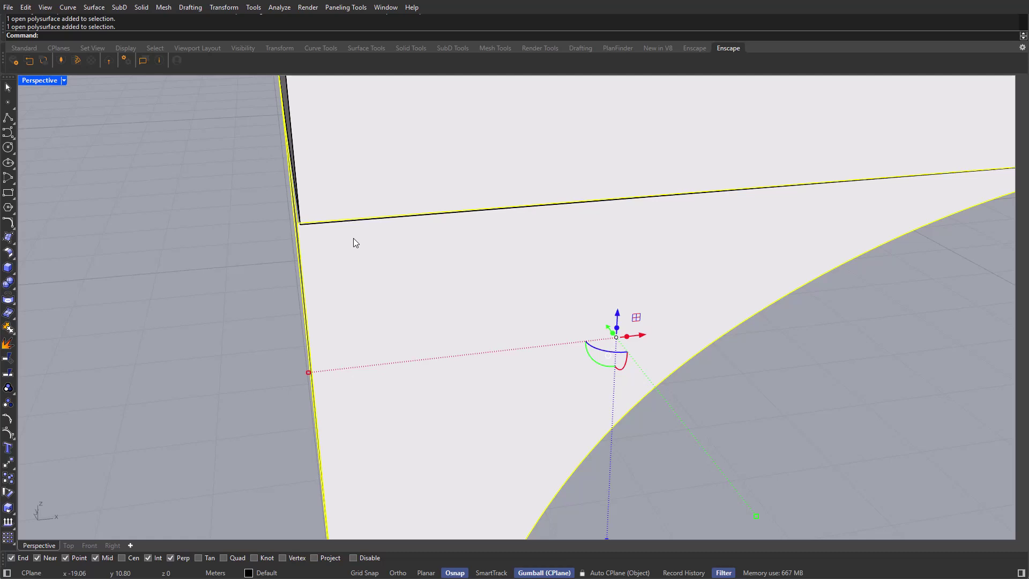
Move the joined corner support so its upper corner snaps onto the wall's lower corner.
key("Return")
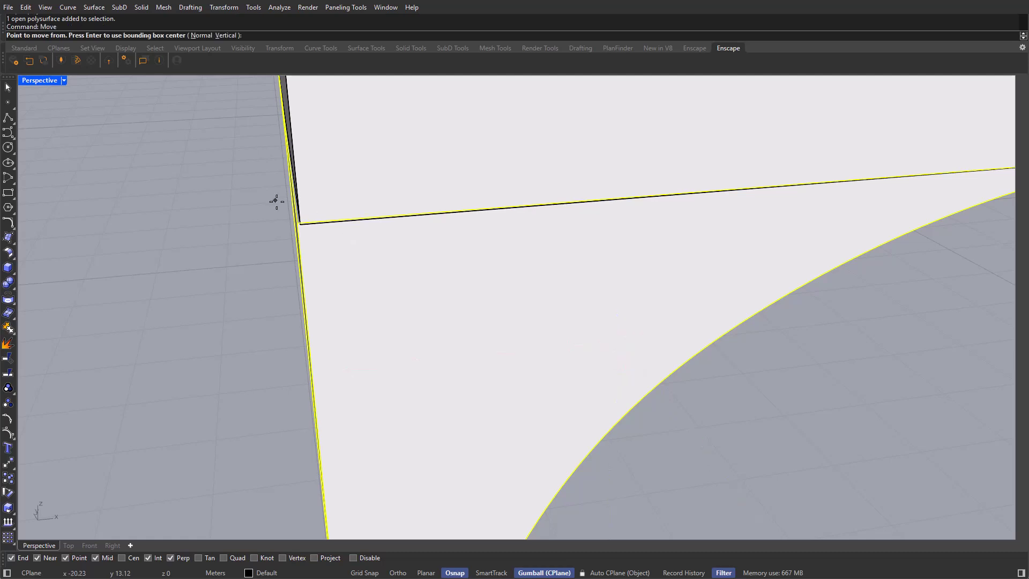
scroll(275, 202, "up", 4)
left_click(319, 250)
scroll(317, 250, "up", 5)
left_click(320, 250)
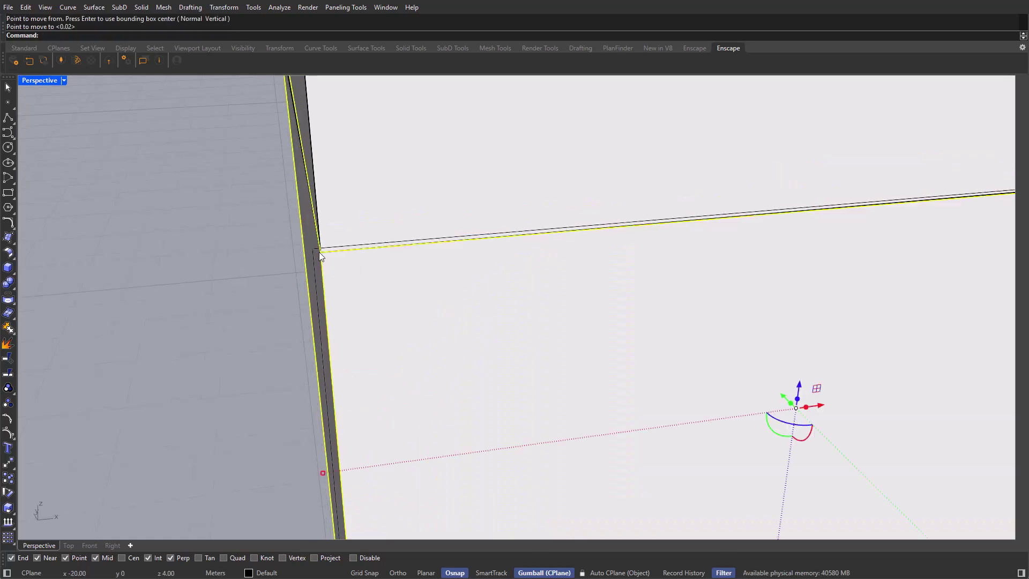
Turn on the corner support's solid points and move the ramp-side arch tip to the lower end of the wall's vertical seam.
scroll(320, 252, "down", 6)
scroll(625, 200, "up", 4)
type("SolidPtOn")
key("Return")
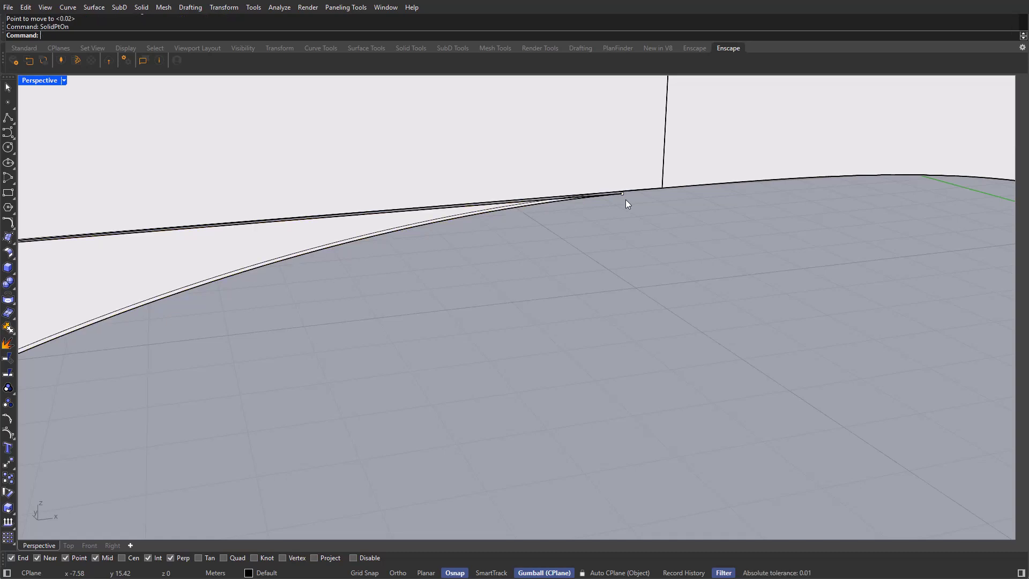
left_click(626, 192)
left_click_drag(626, 192, 792, 169)
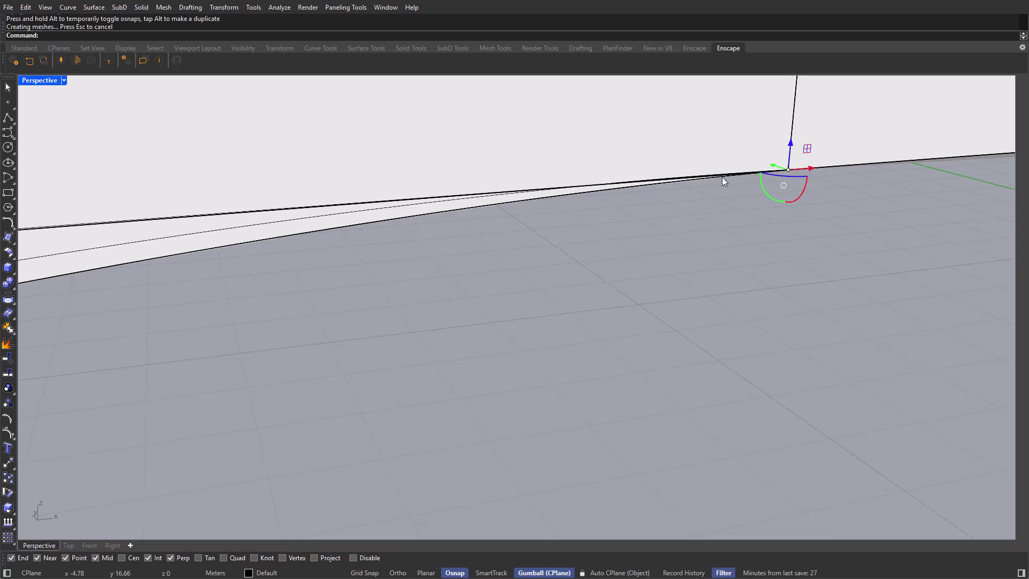
Adjust the arch tip on the support's other side to meet the wall's bottom edge, and turn off the solid points.
scroll(722, 177, "down", 8)
right_click_drag(636, 227, 733, 213)
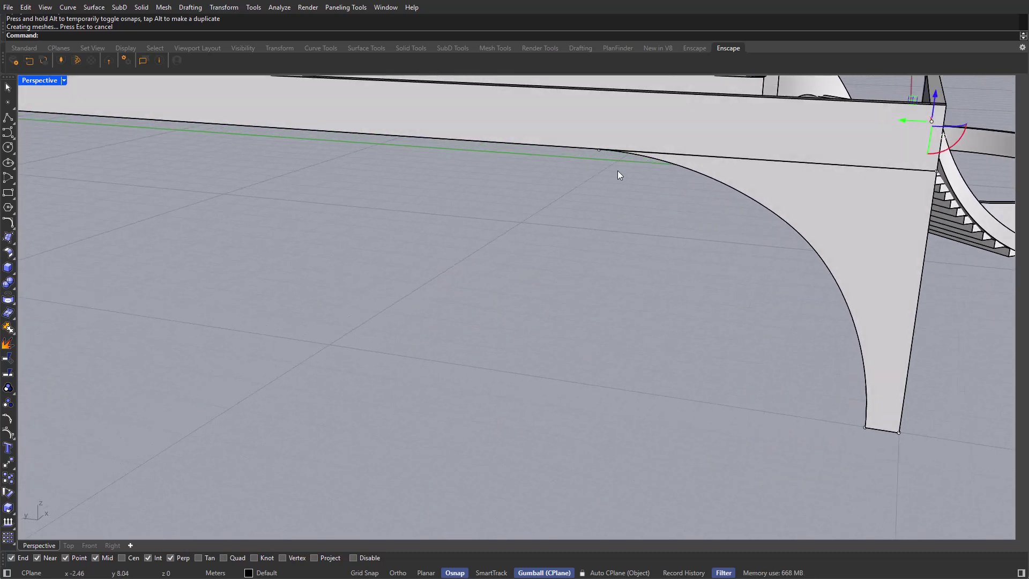
scroll(617, 174, "up", 5)
right_click_drag(599, 152, 595, 179)
left_click(593, 170)
mouse_move(593, 170)
left_mouse_down()
mouse_move(589, 156)
mouse_move(593, 169)
left_mouse_up()
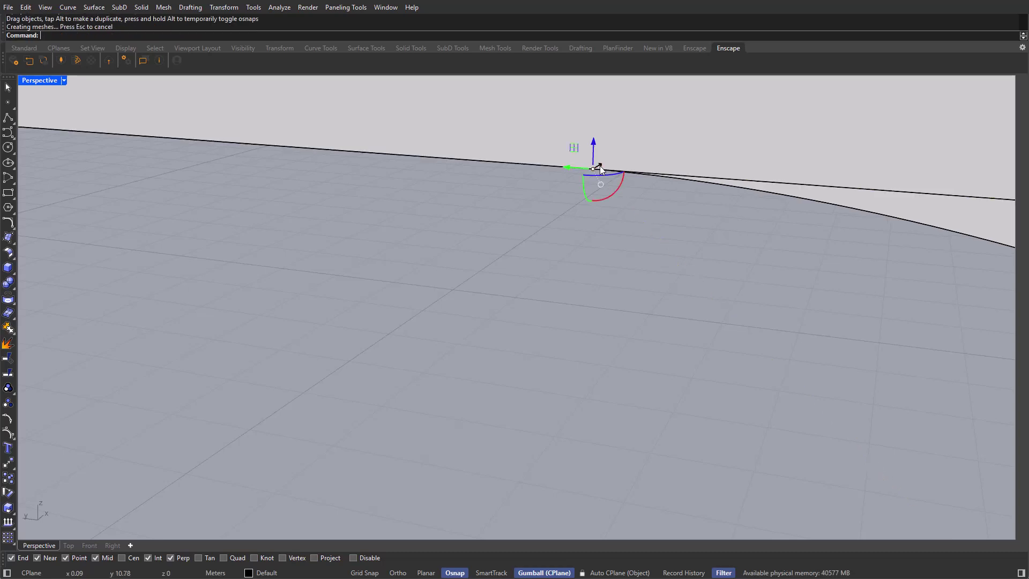
right_click_drag(533, 172, 562, 223)
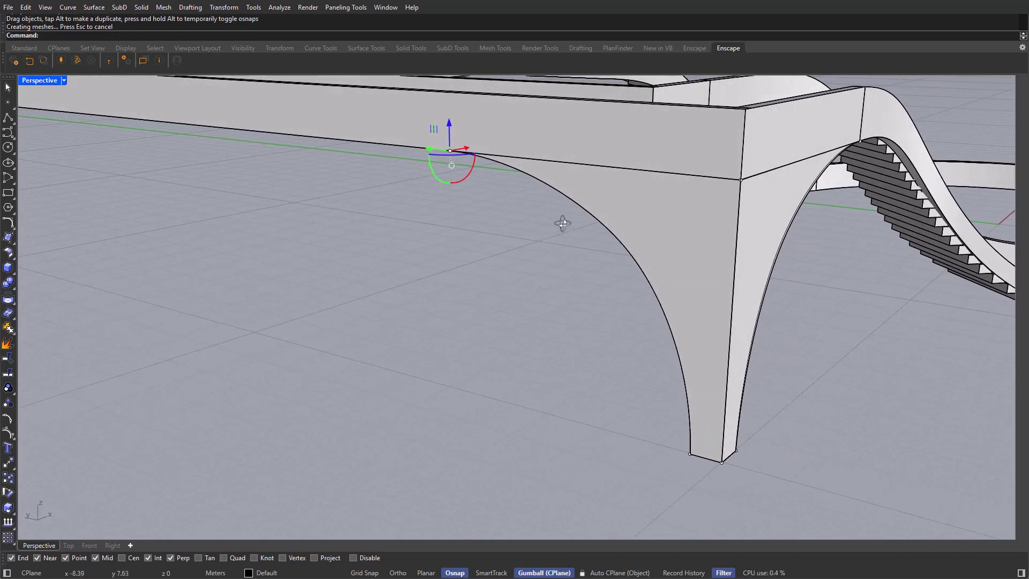
right_click_drag(553, 272, 408, 500)
right_click_drag(458, 375, 429, 370)
key("Escape")
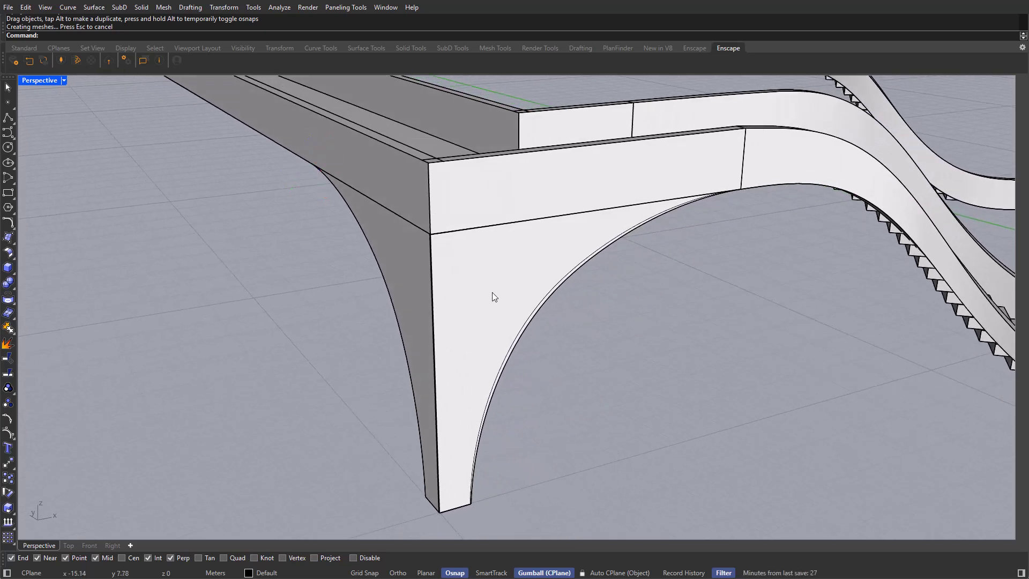
Select all curves in the model with SelCrv and delete them.
type("Sl")
key("BackSpace")
key("BackSpace")
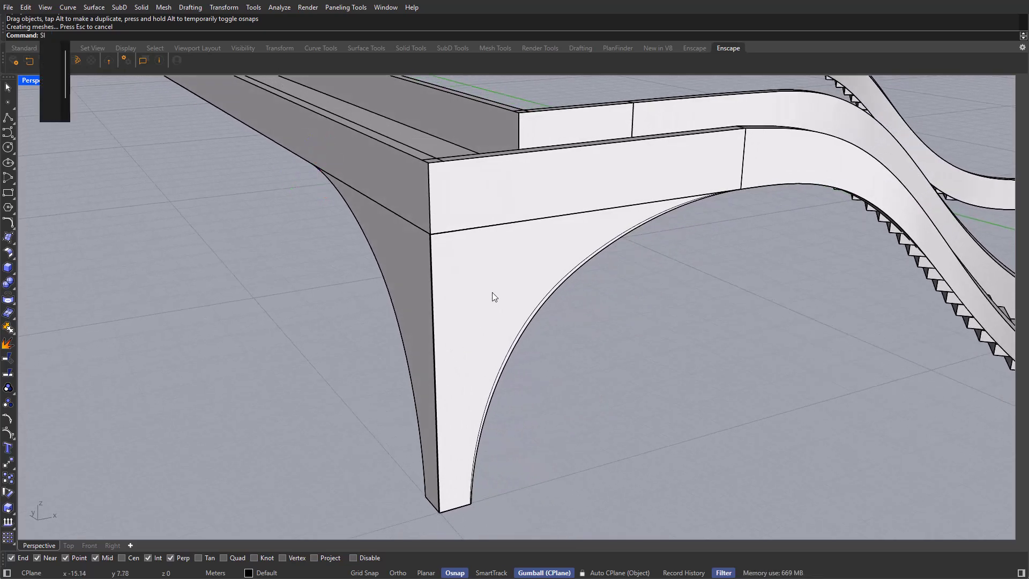
type("elCrv")
key("Return")
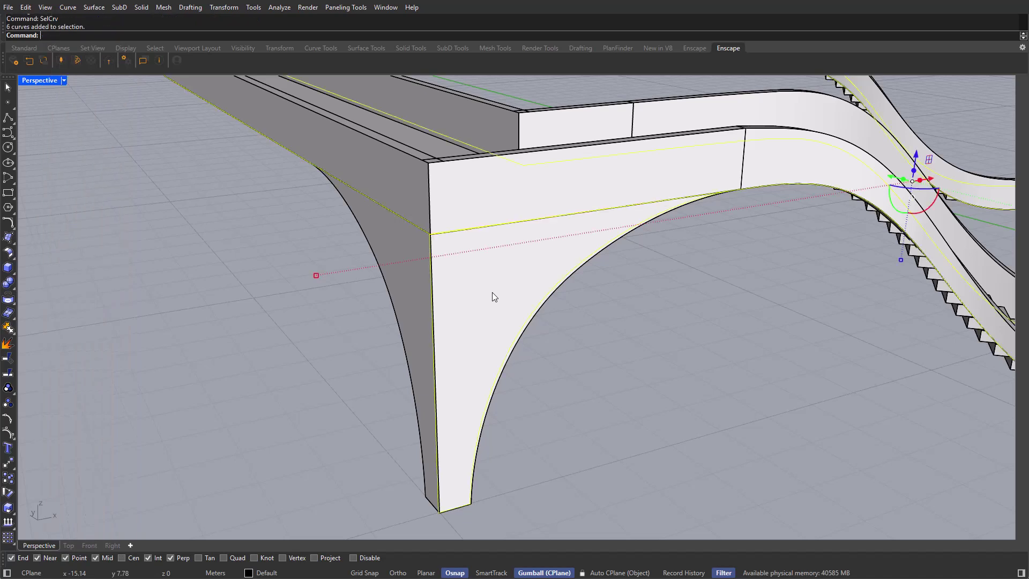
key("Delete")
Offset the corner support 0.3 m inward as a solid with sharp corners, deleting the input surface.
left_click(492, 292)
scroll(492, 300, "down", 4)
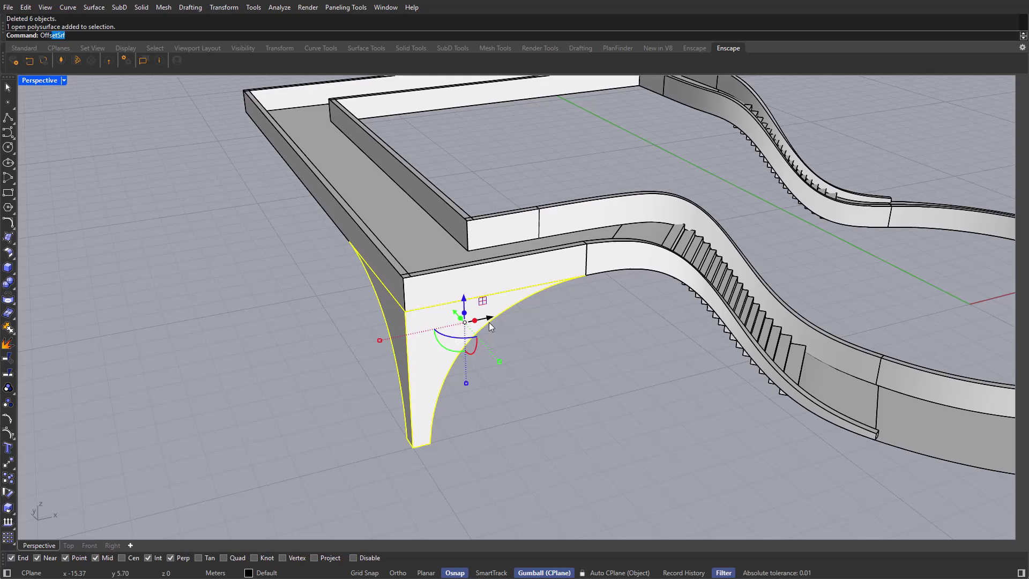
key("Return")
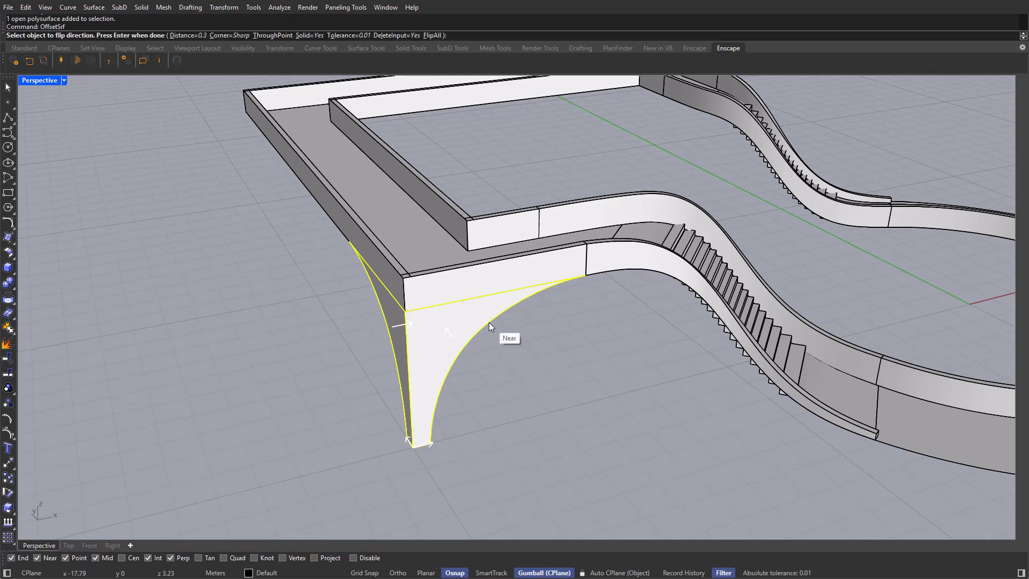
key("ctrl+z")
key("Return")
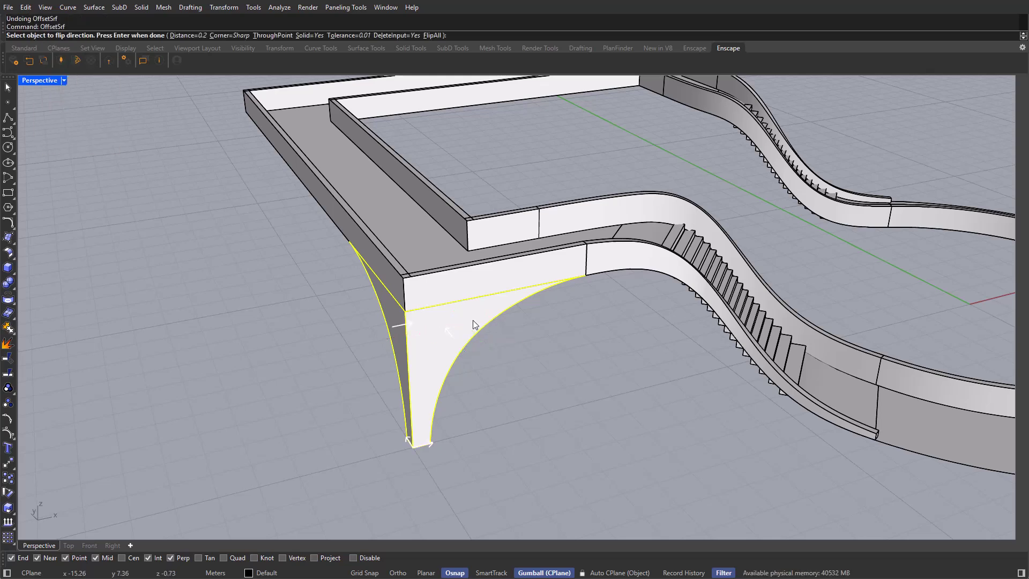
type("033")
key("Return")
key("Return")
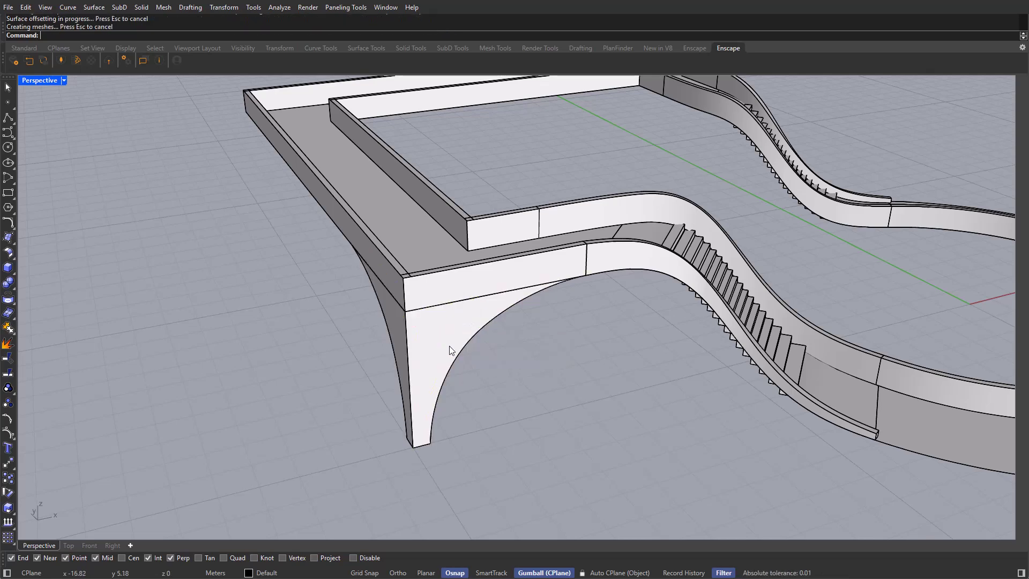
Select the bottom faces of the corner support's foot and pull them straight down to lengthen the leg.
scroll(449, 345, "down", 5)
right_click_drag(416, 342, 410, 181)
scroll(423, 185, "up", 10)
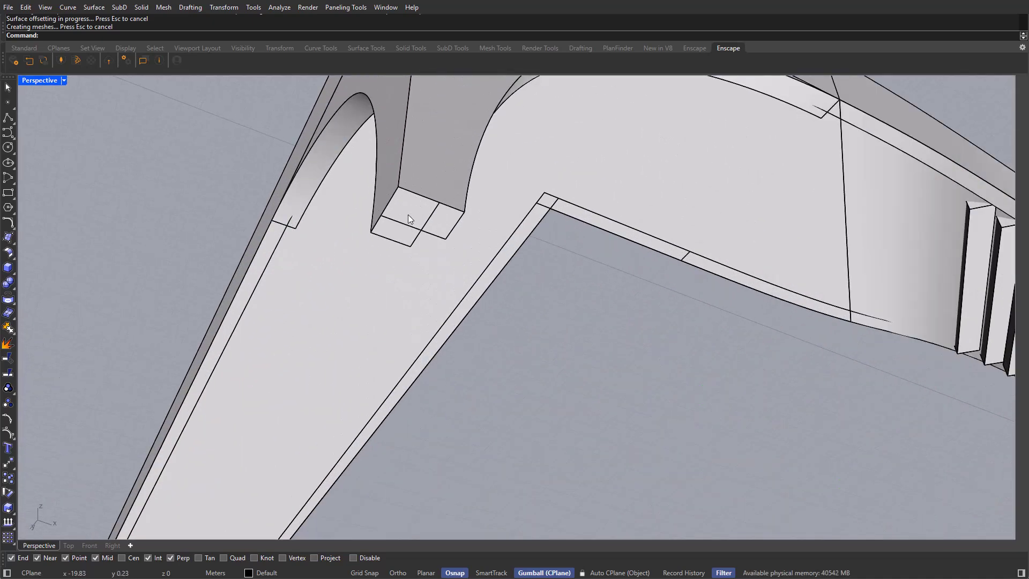
scroll(409, 221, "up", 3)
left_click(396, 230)
left_click(381, 270, "shift")
left_click(540, 242, "shift")
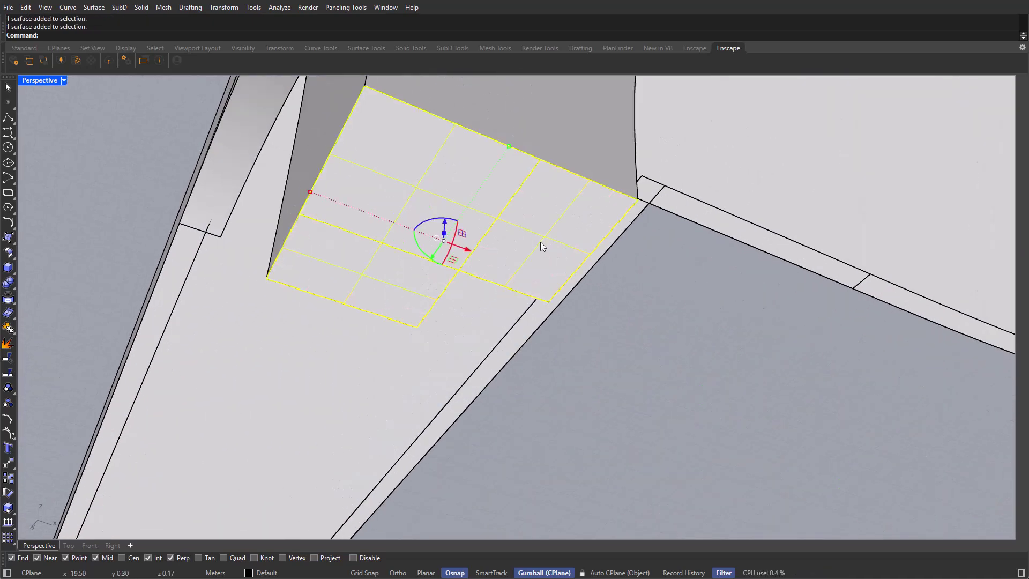
scroll(343, 194, "down", 15)
right_click_drag(343, 194, 362, 301)
scroll(362, 301, "up", 4)
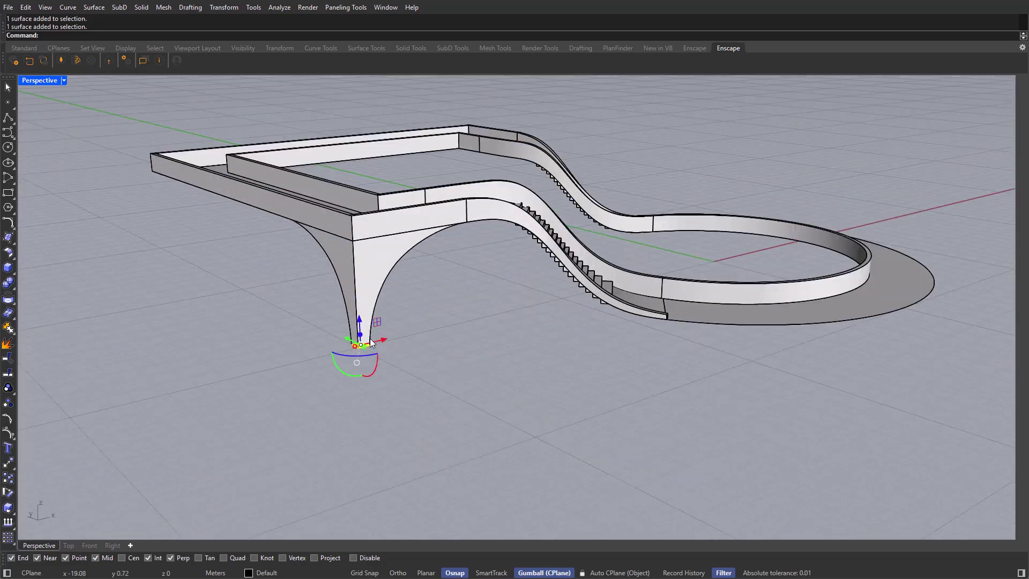
left_click_drag(352, 304, 348, 428)
Mirror a copy of the corner support across the raised square's diagonal, using the inner and outer wall corners as the mirror line.
scroll(390, 355, "down", 4)
left_click(390, 354)
right_click_drag(390, 343, 300, 397)
scroll(299, 351, "up", 3)
left_click(310, 393)
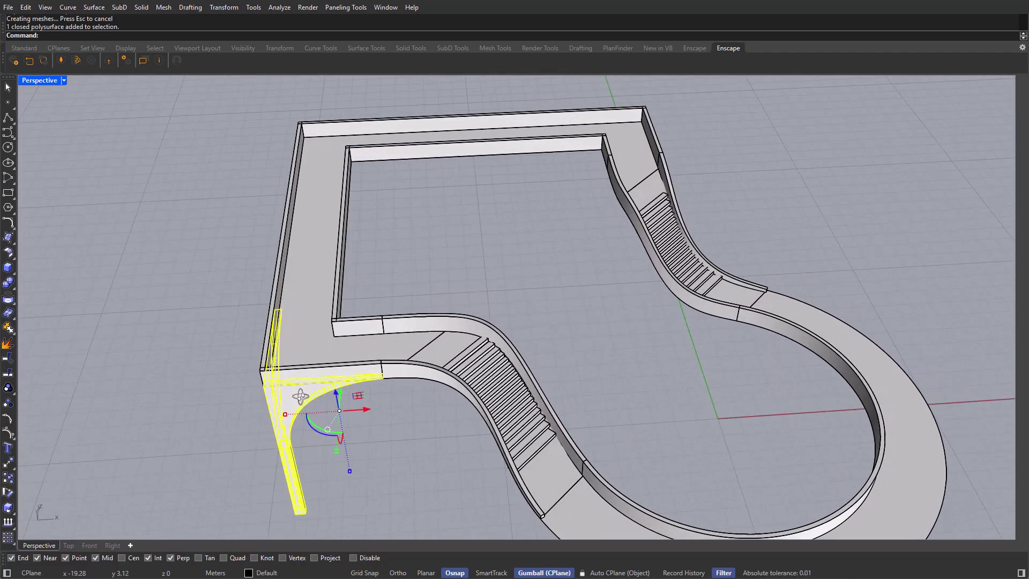
key("Return")
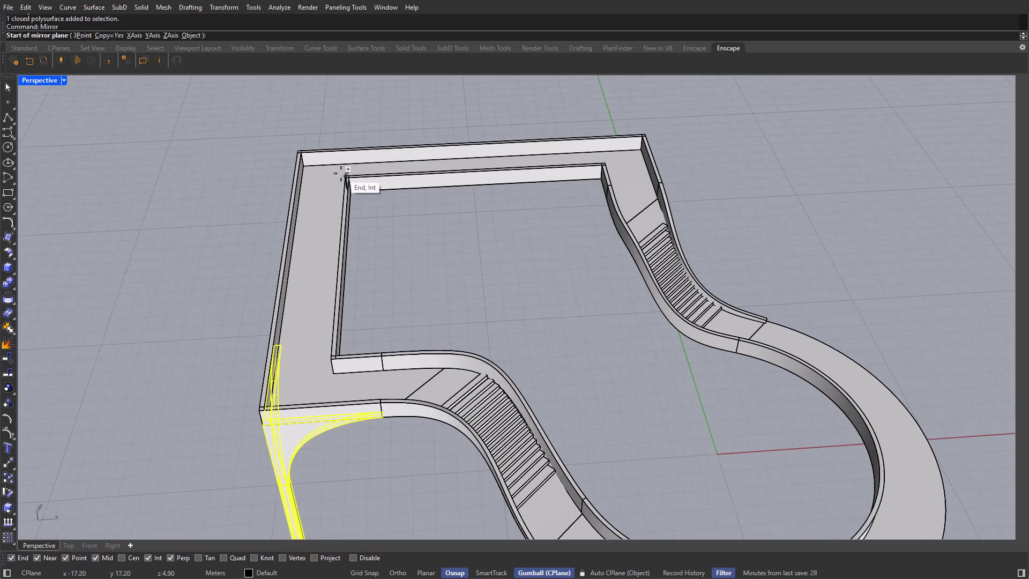
left_click(346, 175)
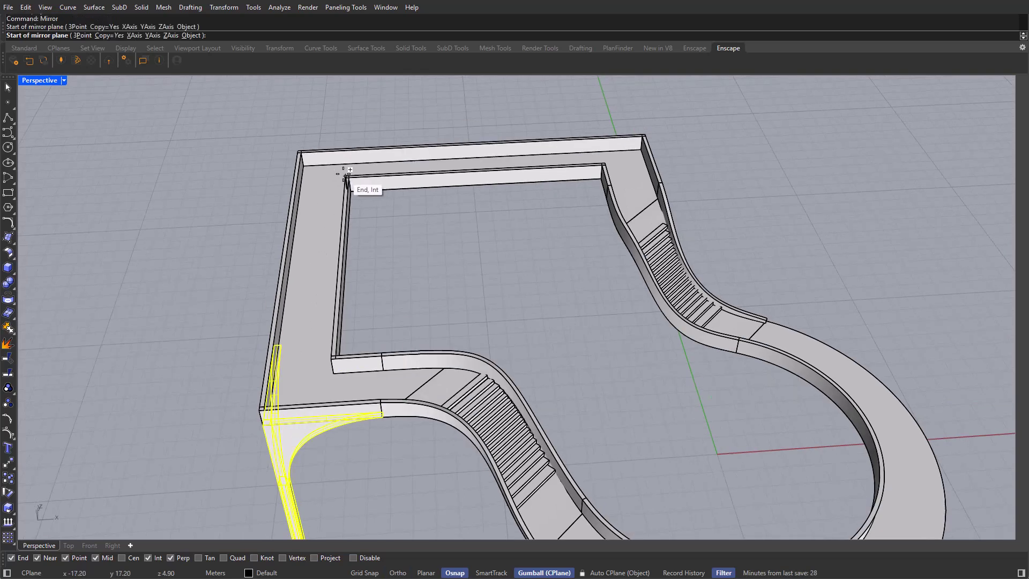
left_click(298, 141)
left_click(465, 270)
scroll(464, 269, "down", 7)
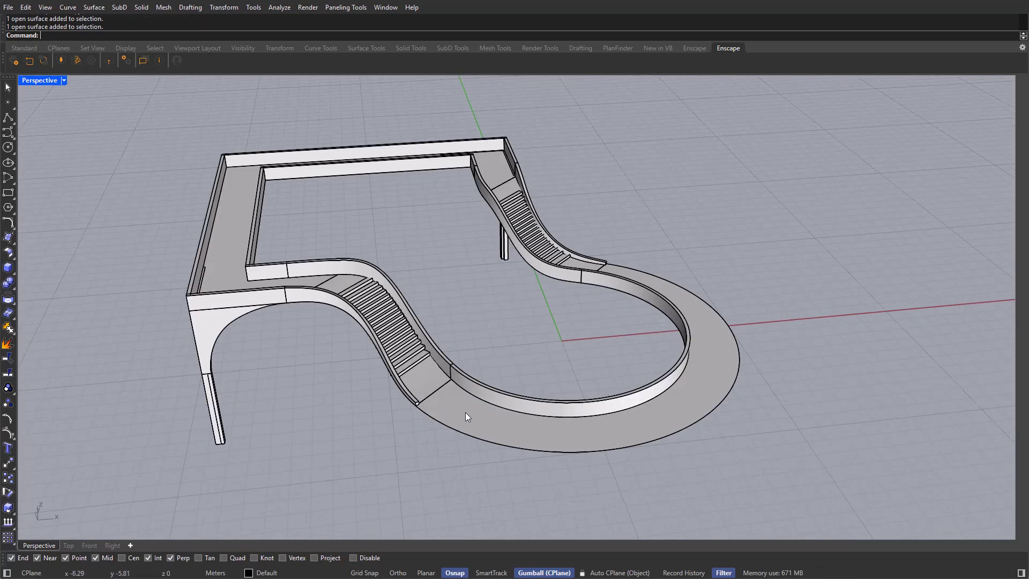
Join the ground-level arc, both ramps and the raised square floor into one walkway surface.
left_click(466, 413)
left_click(423, 380, "shift")
left_click(230, 256, "shift")
scroll(482, 207, "up", 4)
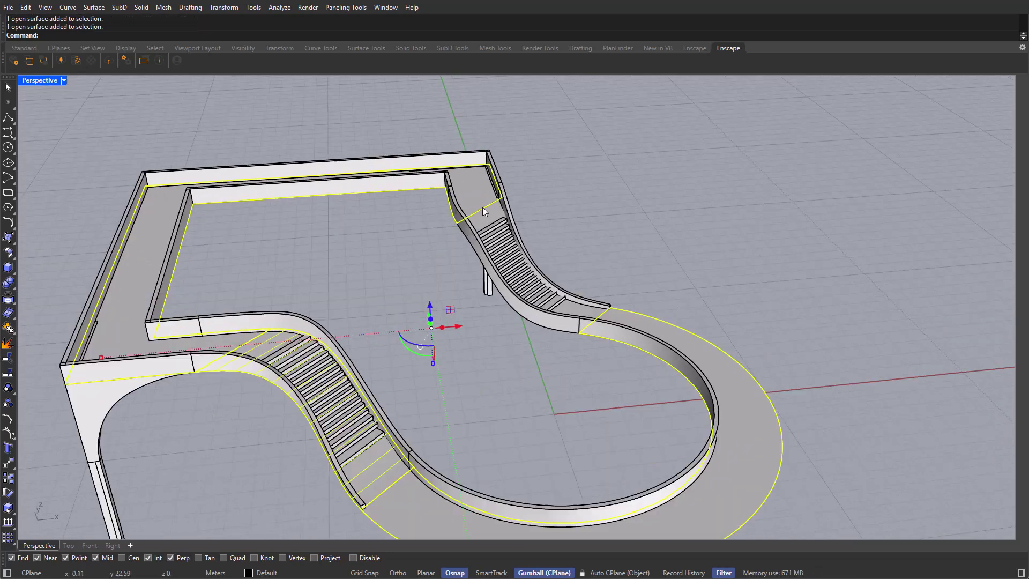
scroll(488, 219, "down", 4)
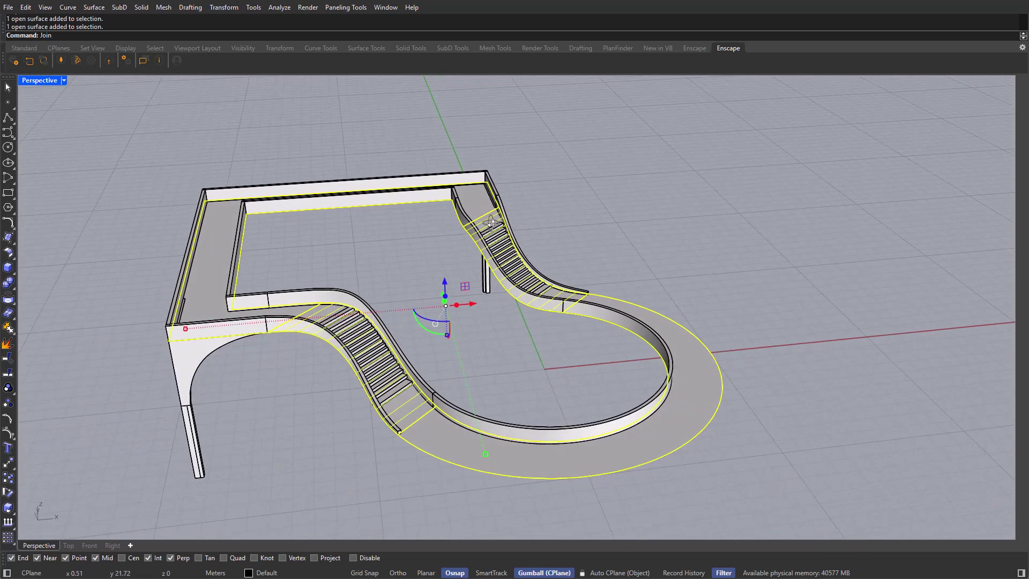
key("Return")
Extrude the joined walkway surface slightly in the vertical direction to give the floor thickness.
scroll(324, 259, "up", 3)
scroll(522, 309, "up", 3)
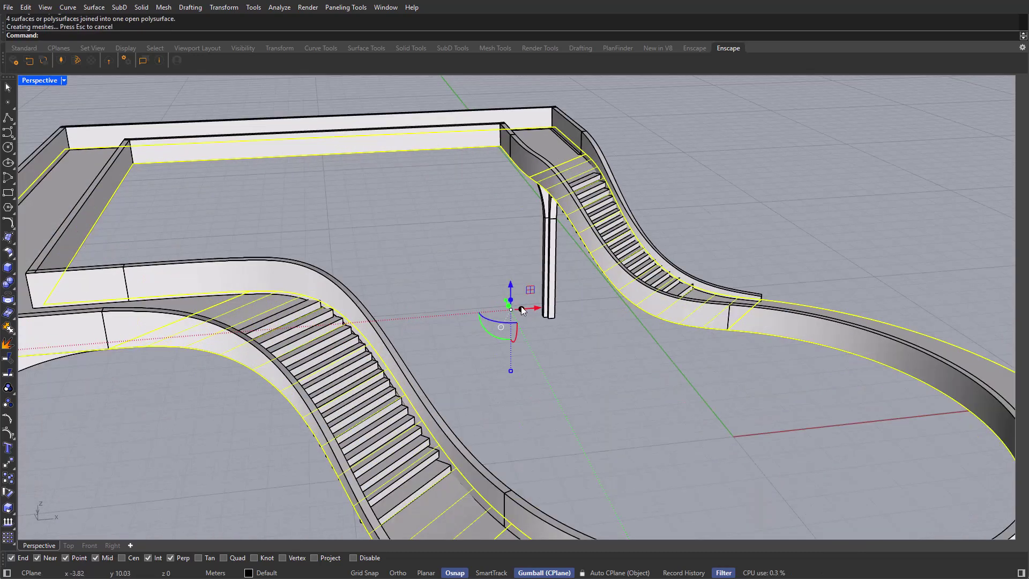
left_click_drag(511, 301, 467, 289)
scroll(426, 276, "down", 4)
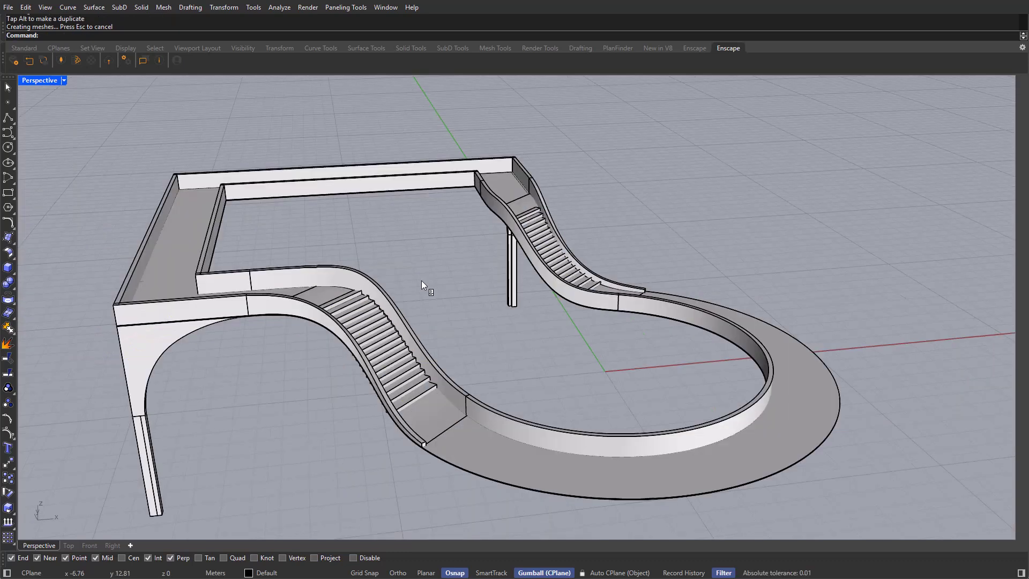
right_click_drag(421, 281, 424, 306)
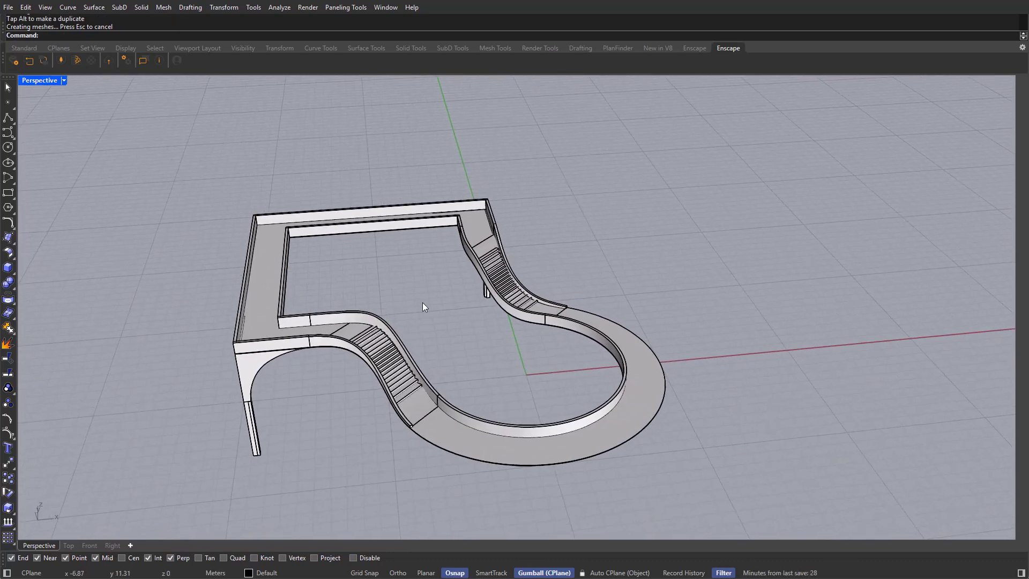
Switch the Perspective viewport to the Arctic display mode and view the finished model from another angle.
left_click(64, 81)
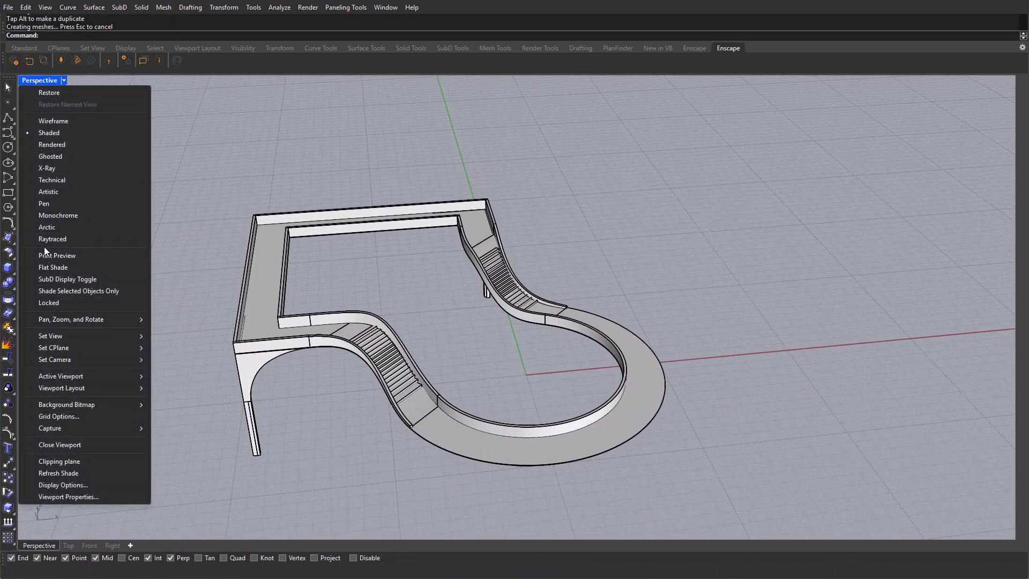
left_click(48, 227)
right_click_drag(616, 301, 458, 325)
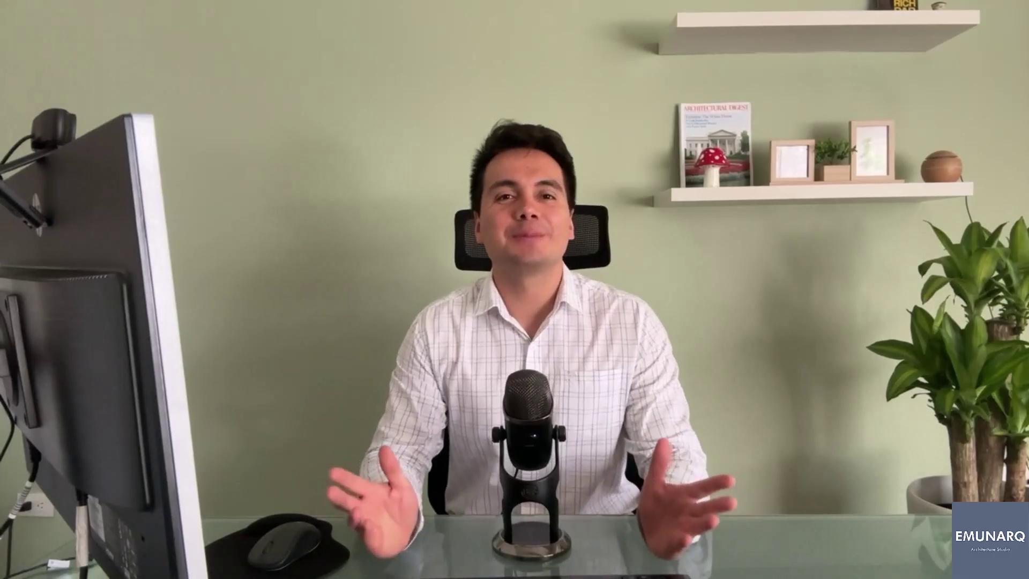